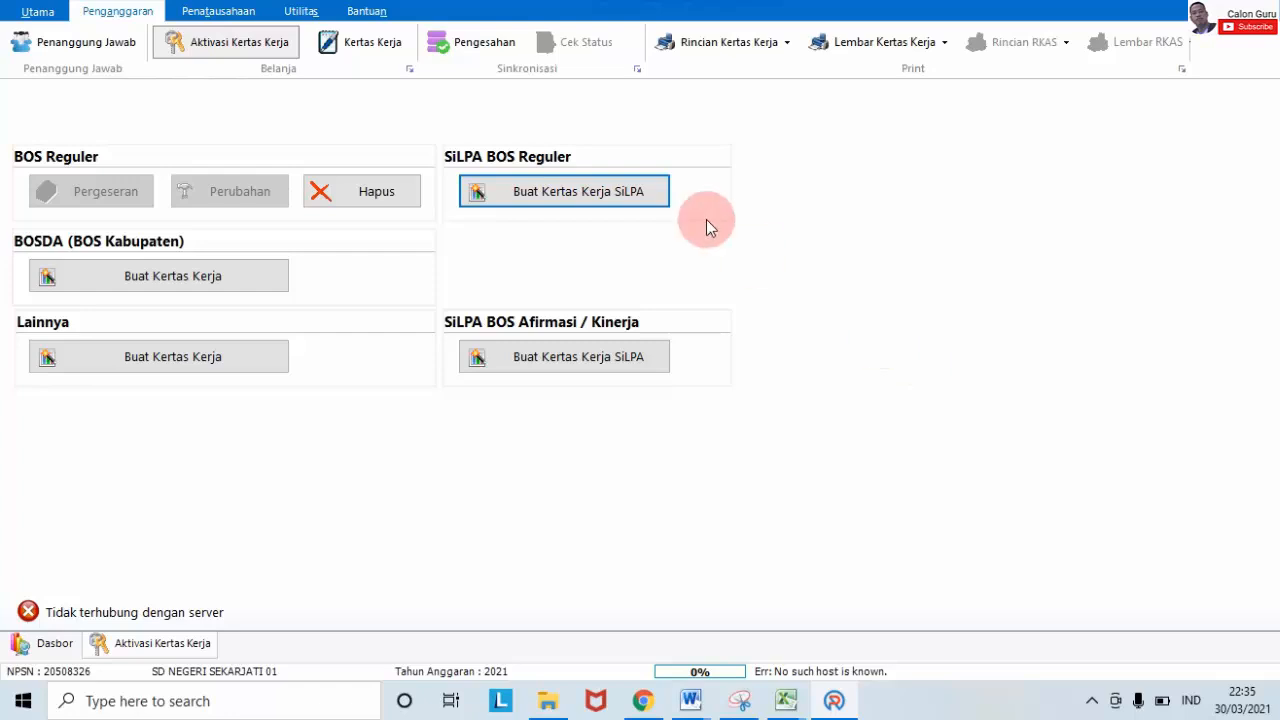
Open the dashboard to view the school's BOS budget overview.
{"action": "left_click", "coordinate": [42, 12]}
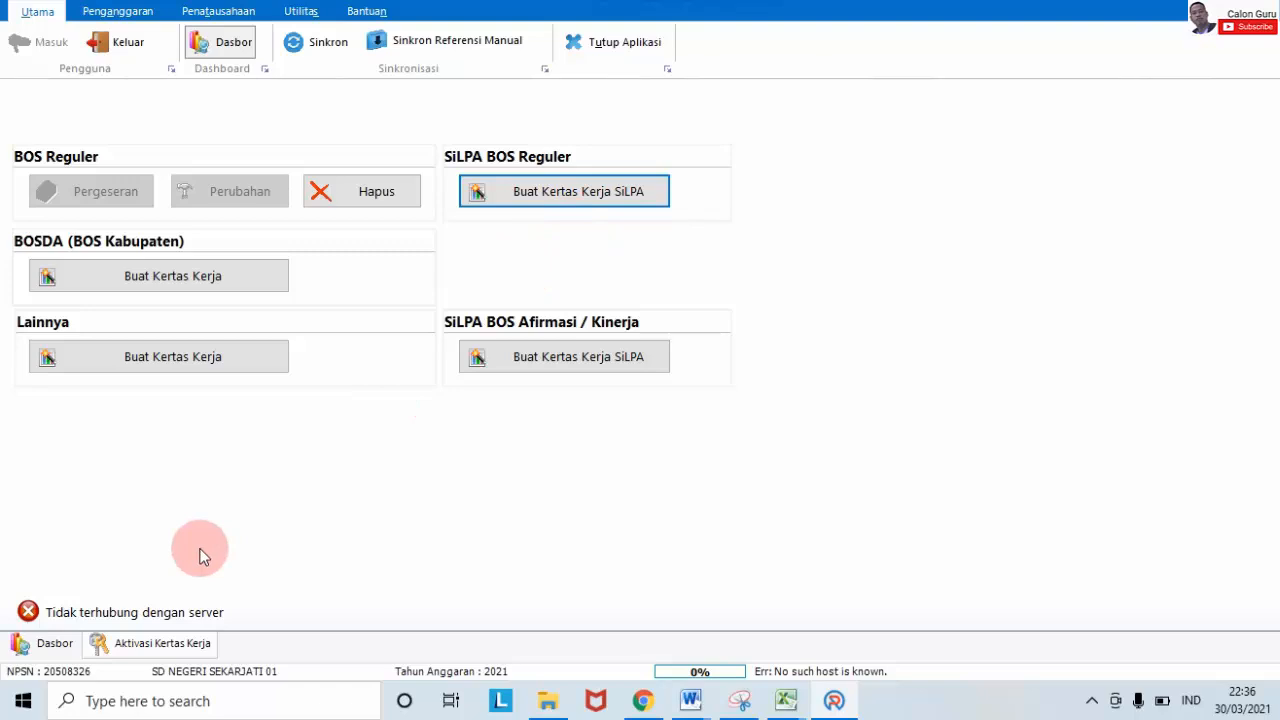
{"action": "left_click", "coordinate": [238, 46]}
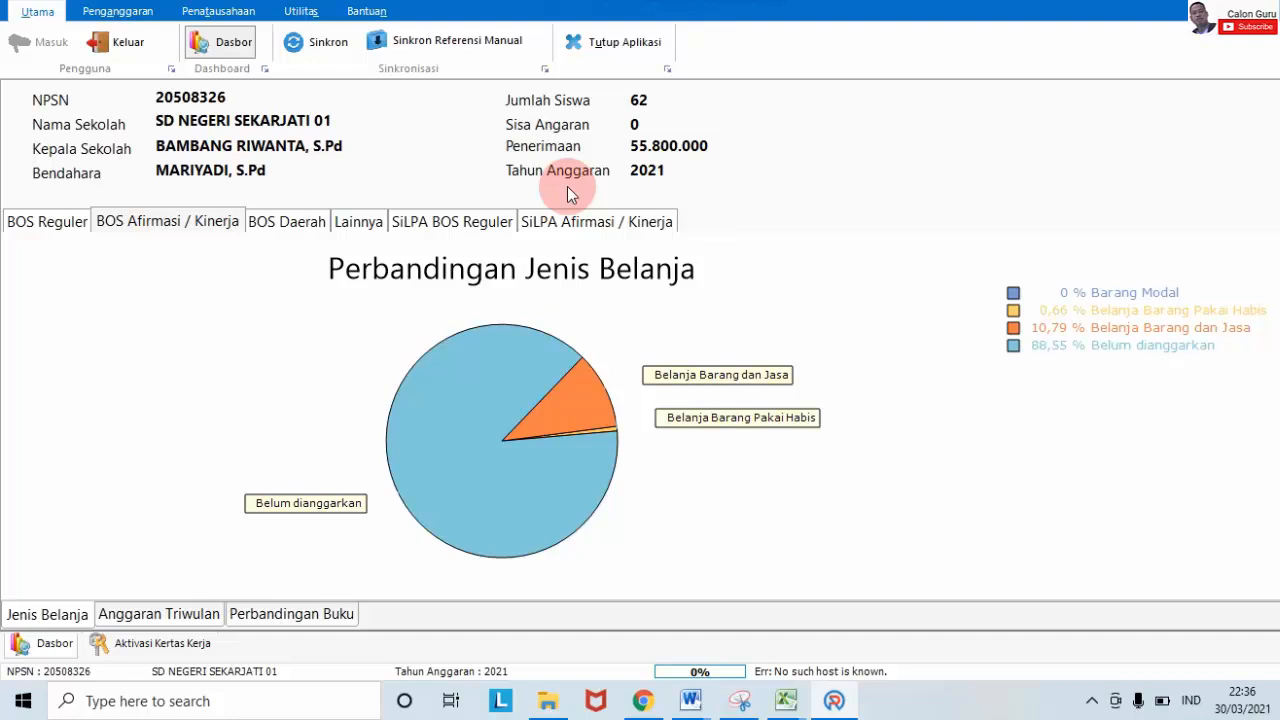
{"action": "left_click", "coordinate": [118, 11]}
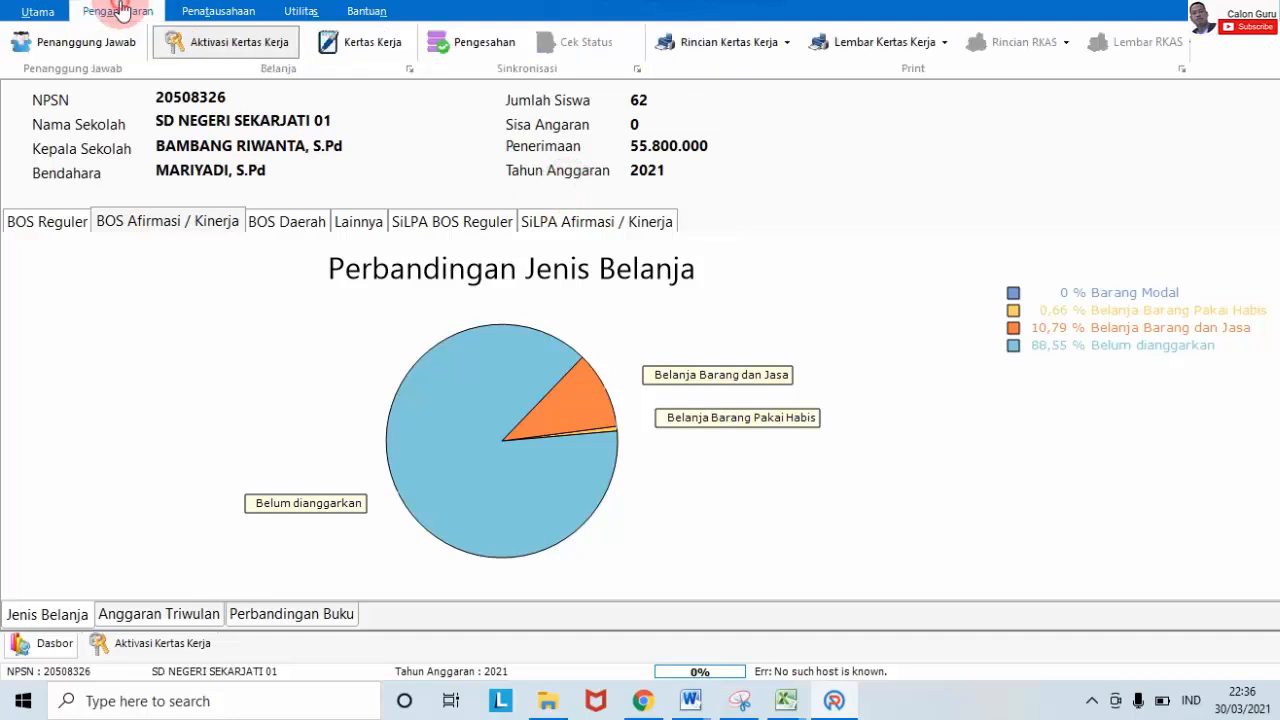
{"action": "left_click", "coordinate": [203, 12]}
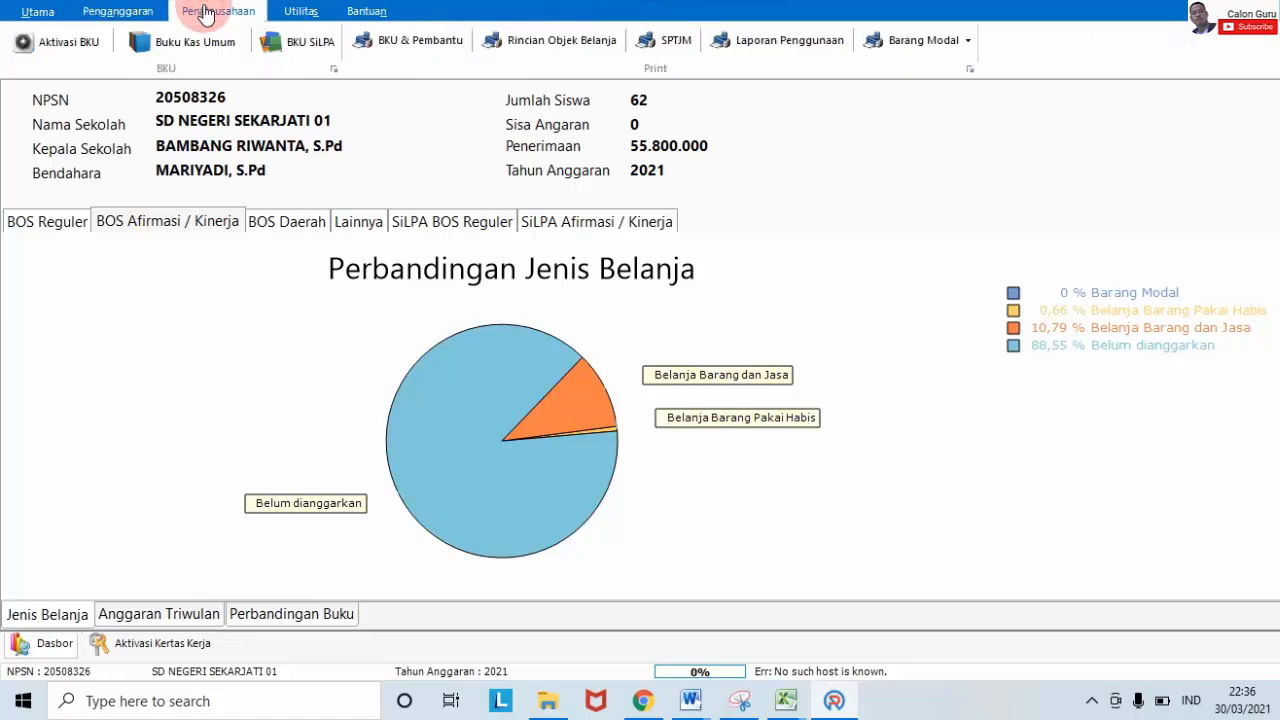
{"action": "left_click", "coordinate": [122, 13]}
{"action": "left_click", "coordinate": [210, 12]}
Open the budgeting worksheet (Kertas Kerja) and set its funding source to BOS Reguler.
{"action": "left_click", "coordinate": [125, 12]}
{"action": "left_click", "coordinate": [370, 42]}
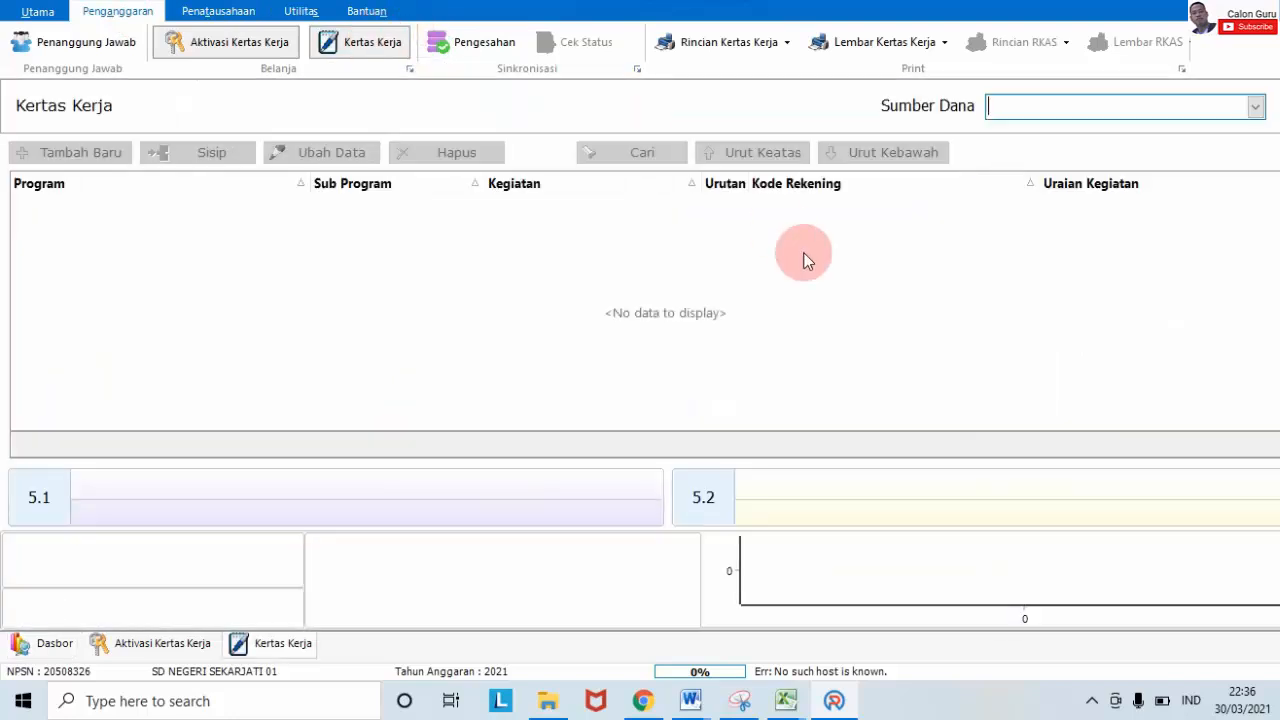
{"action": "left_click", "coordinate": [1023, 105]}
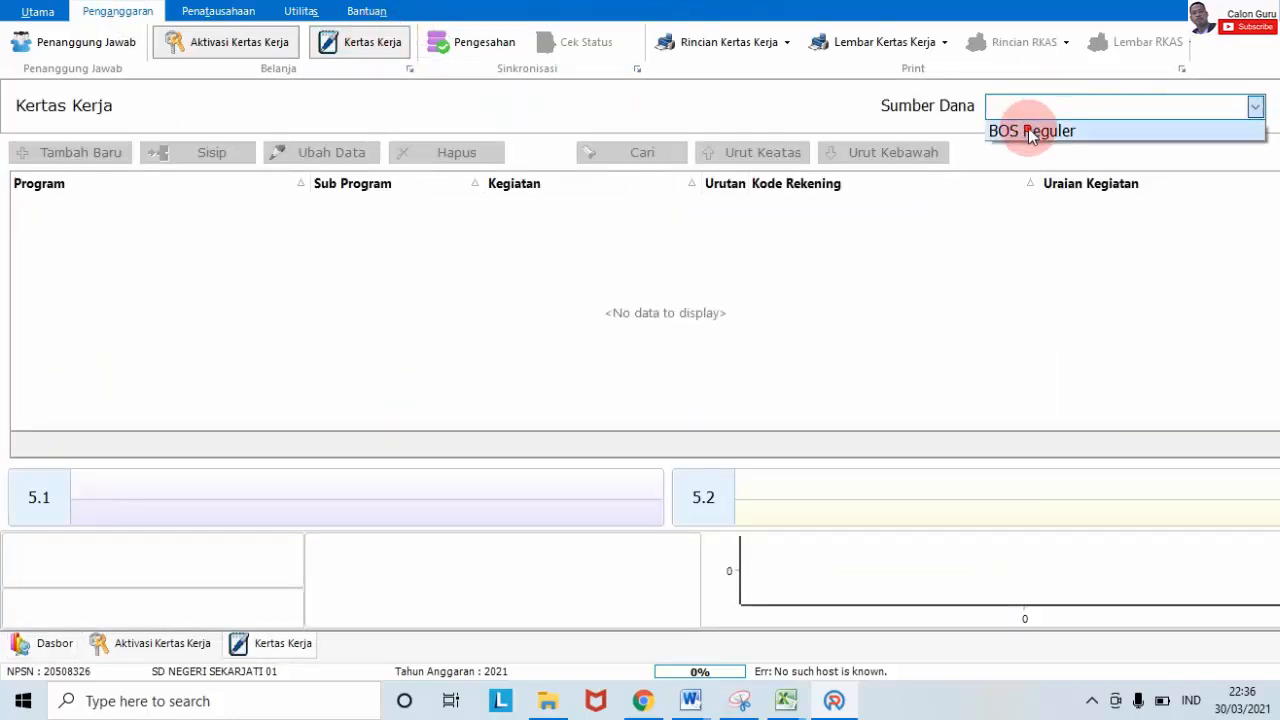
{"action": "left_click", "coordinate": [1028, 130]}
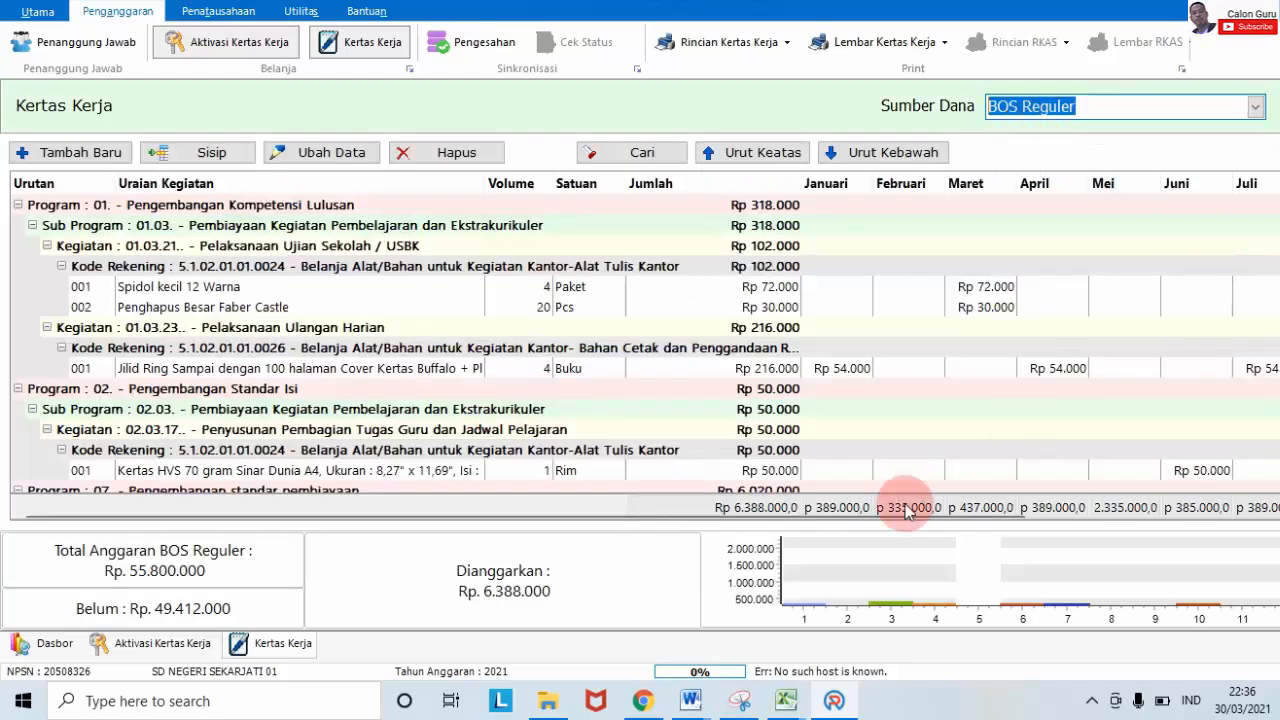
Review the monthly amount columns and the budget item rows of the BOS Reguler worksheet.
{"action": "mouse_move", "coordinate": [567, 514]}
{"action": "left_click_drag", "start_coordinate": [558, 512], "coordinate": [824, 511]}
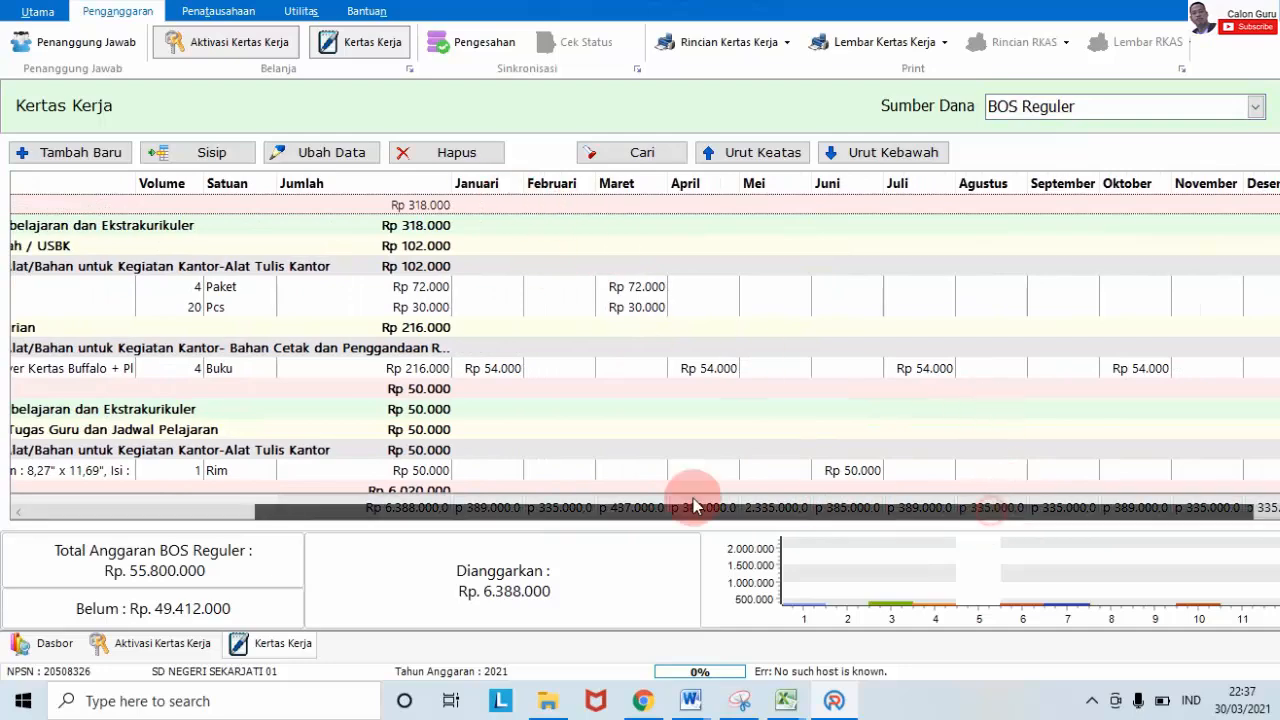
{"action": "left_click_drag", "start_coordinate": [829, 509], "coordinate": [573, 522]}
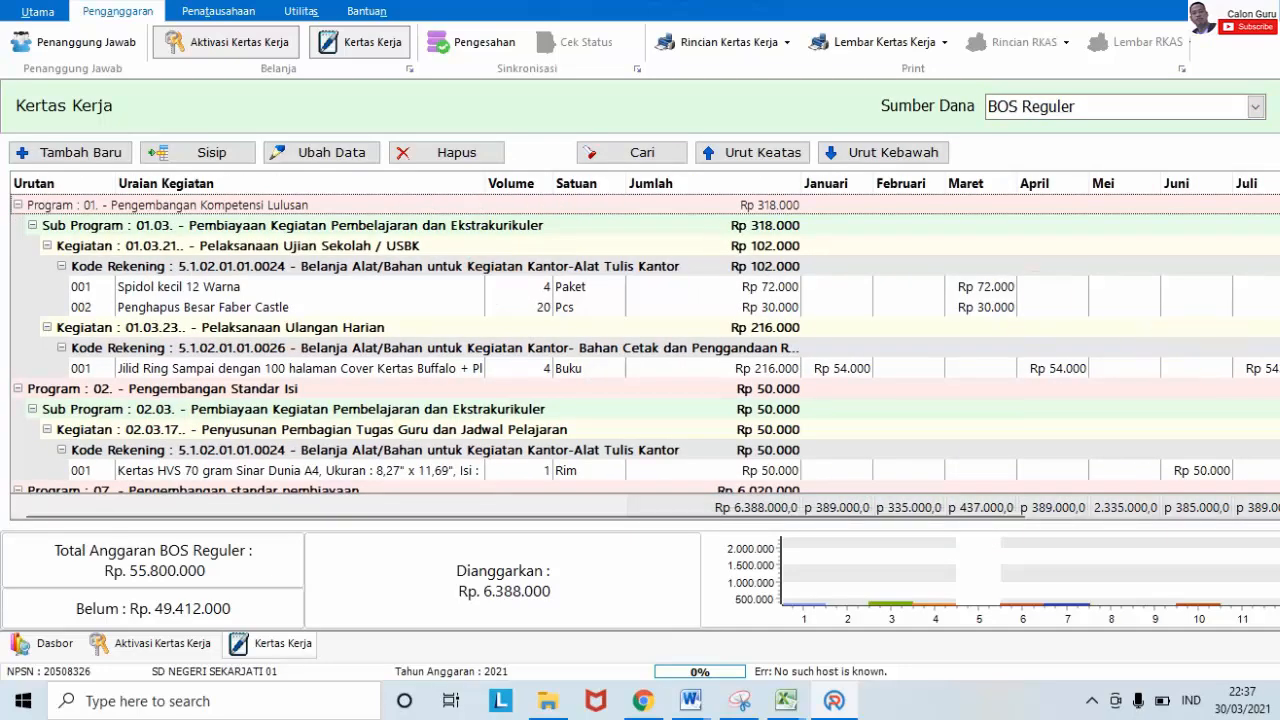
{"action": "scroll", "coordinate": [640, 350], "scroll_direction": "down", "scroll_amount": 4}
{"action": "scroll", "coordinate": [640, 350], "scroll_direction": "up", "scroll_amount": 4}
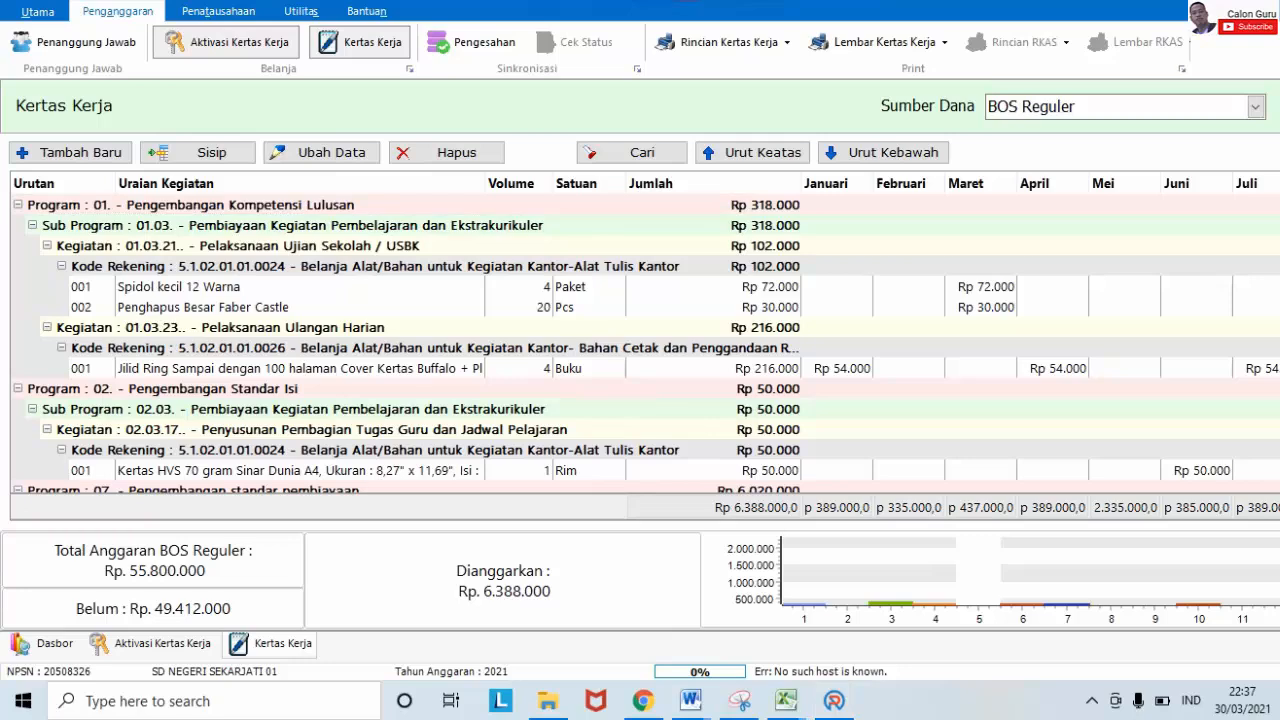
Switch to File Explorer, refresh the Downloads folder and open the RKAS SDN Sekarjati workbook.
{"action": "key", "text": "alt+Tab"}
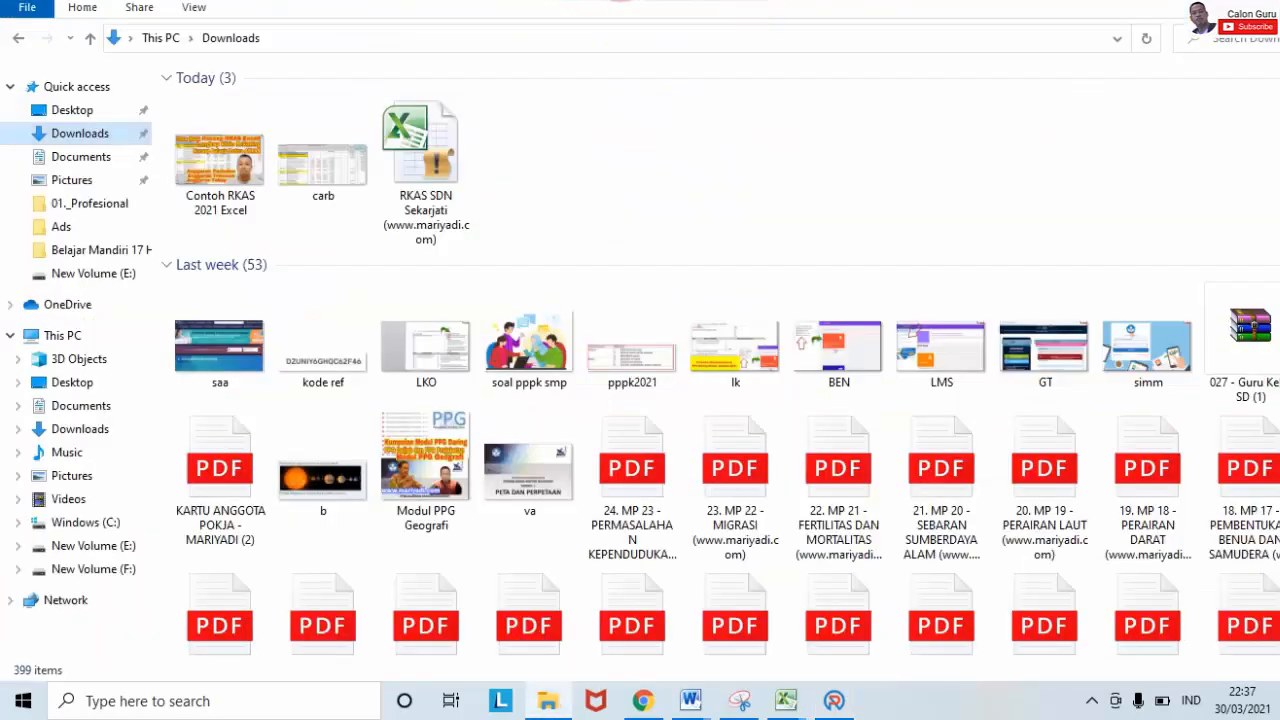
{"action": "right_click", "coordinate": [566, 180]}
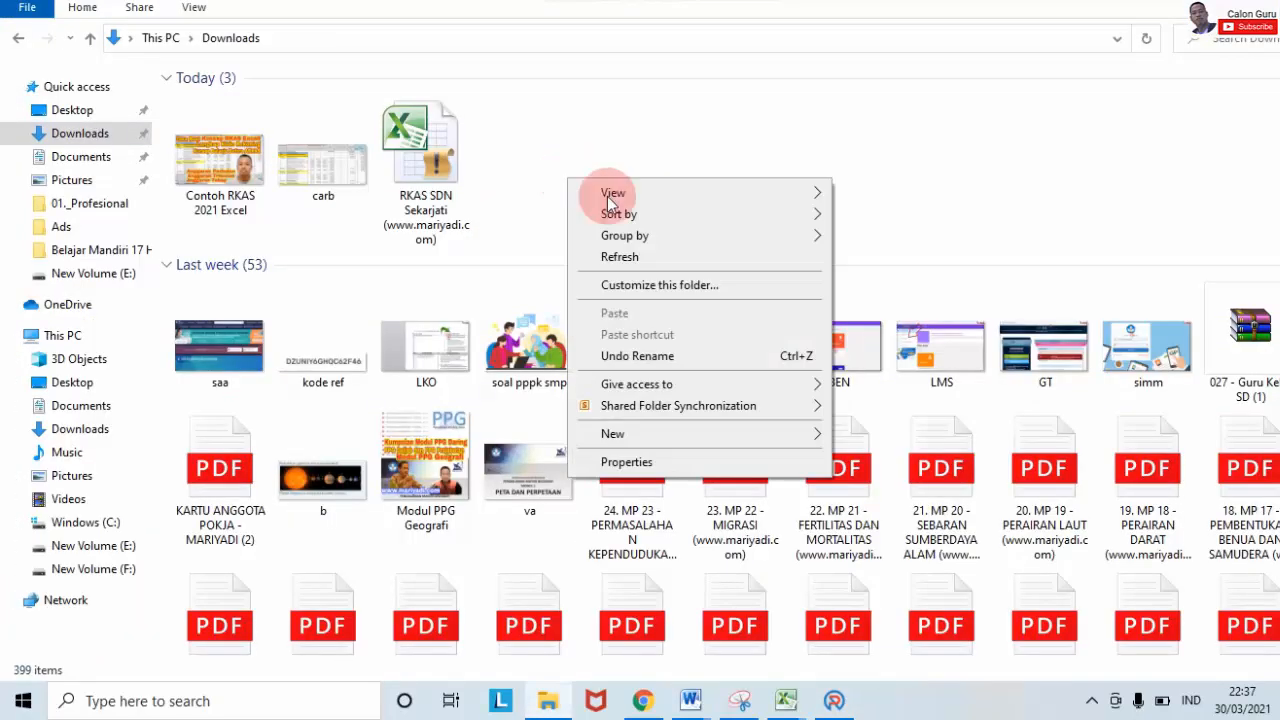
{"action": "left_click", "coordinate": [658, 266]}
{"action": "double_click", "coordinate": [440, 145]}
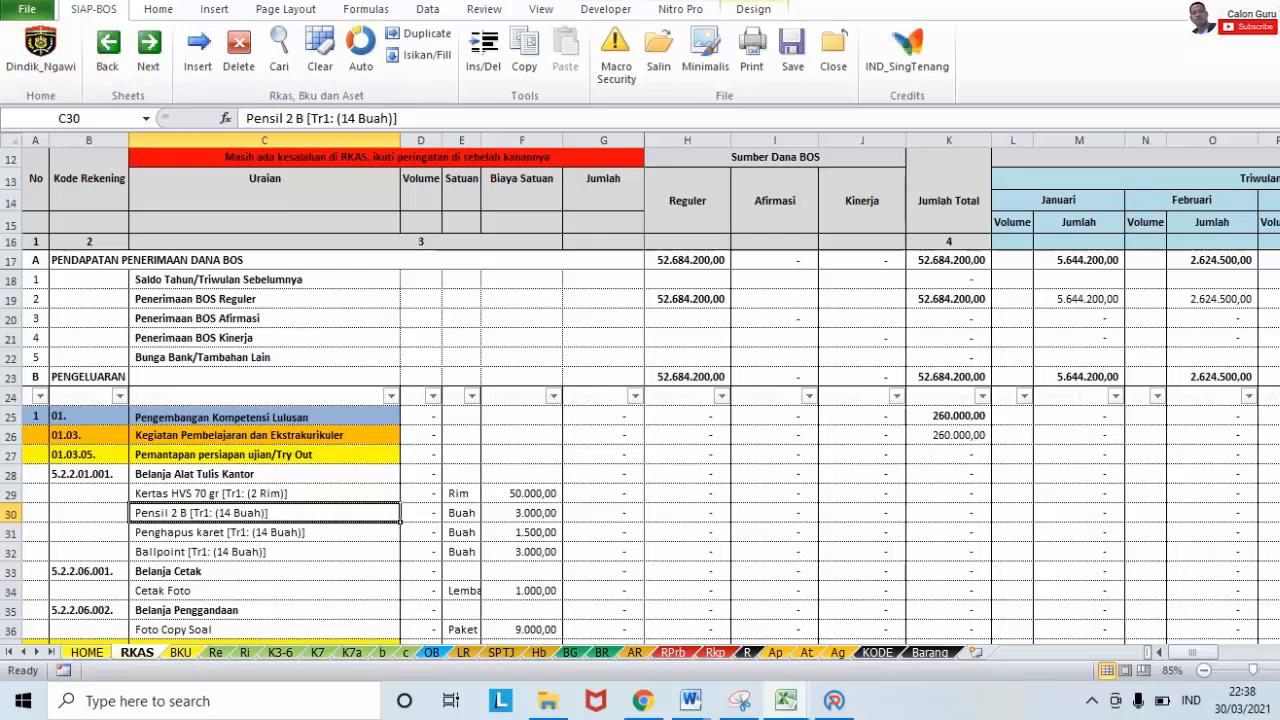
Skim the program and expenditure rows of the RKAS sheet, returning to the income section.
{"action": "scroll", "coordinate": [640, 450], "scroll_direction": "down", "scroll_amount": 20}
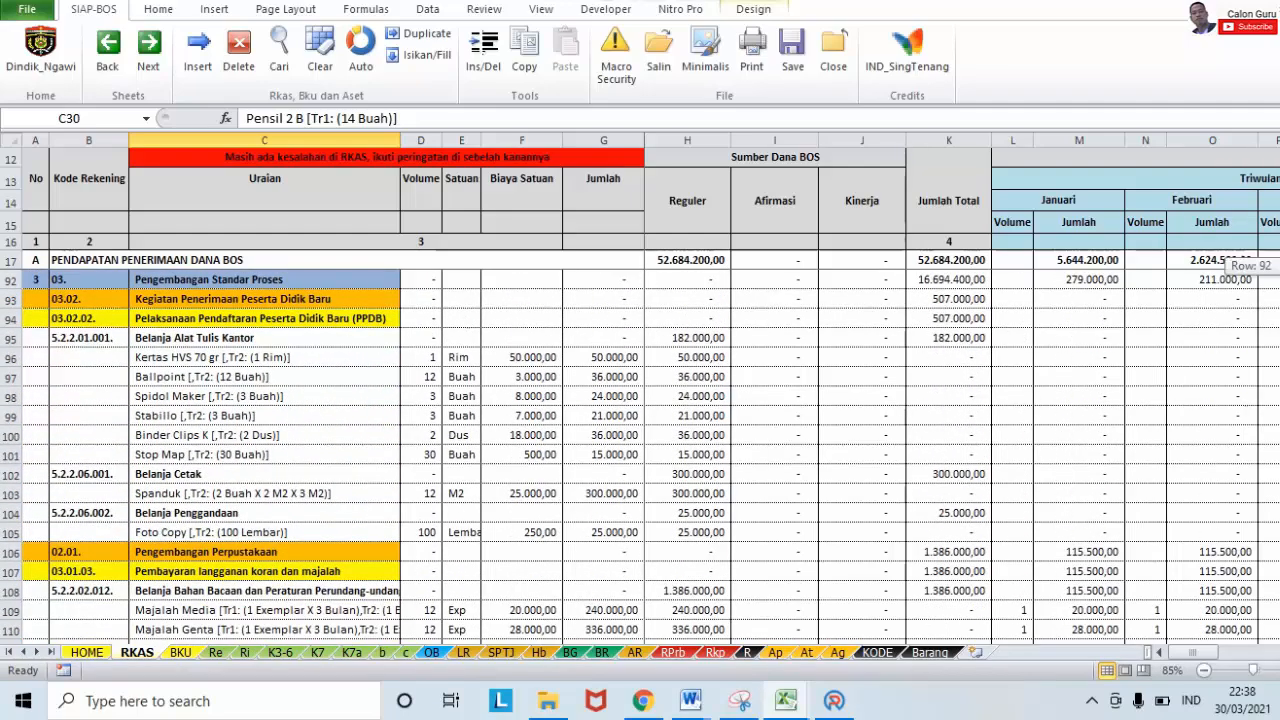
{"action": "scroll", "coordinate": [804, 236], "scroll_direction": "up", "scroll_amount": 20}
{"action": "left_click", "coordinate": [690, 1]}
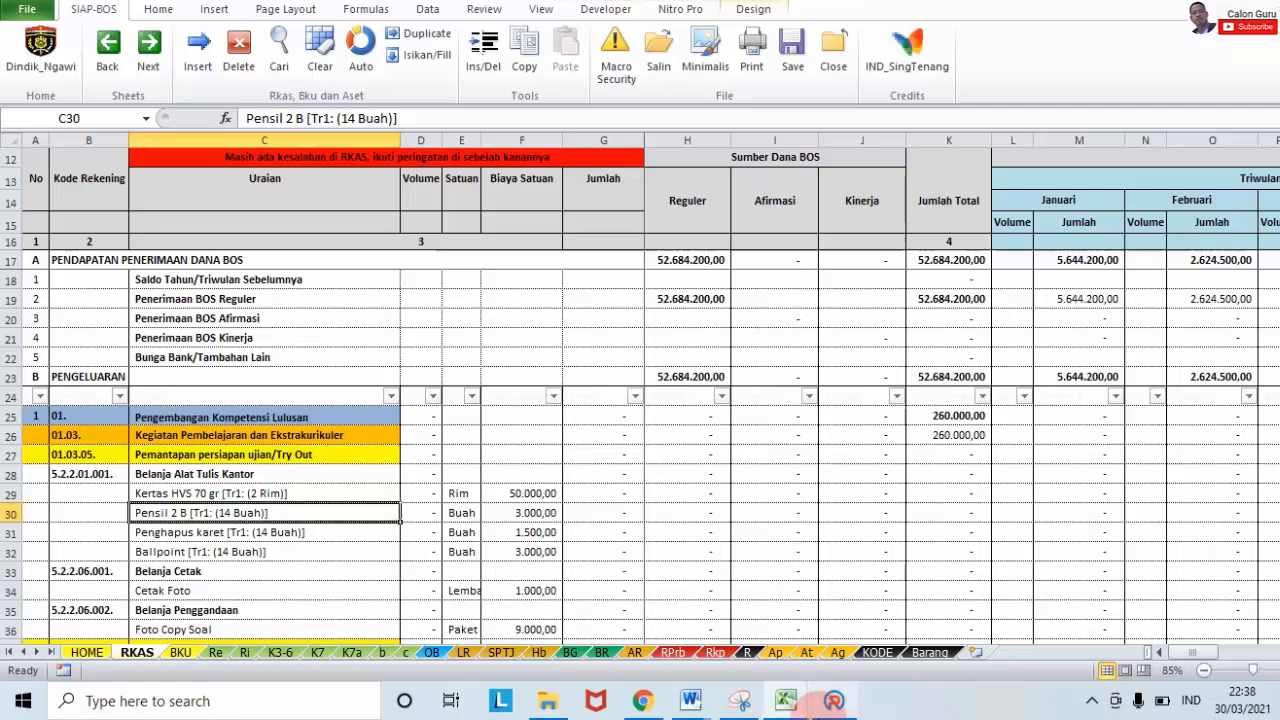
Switch to the RKAS application's BOS Reguler worksheet for comparison, and return to the RKAS SDN Sekarjati workbook.
{"action": "left_click", "coordinate": [833, 700]}
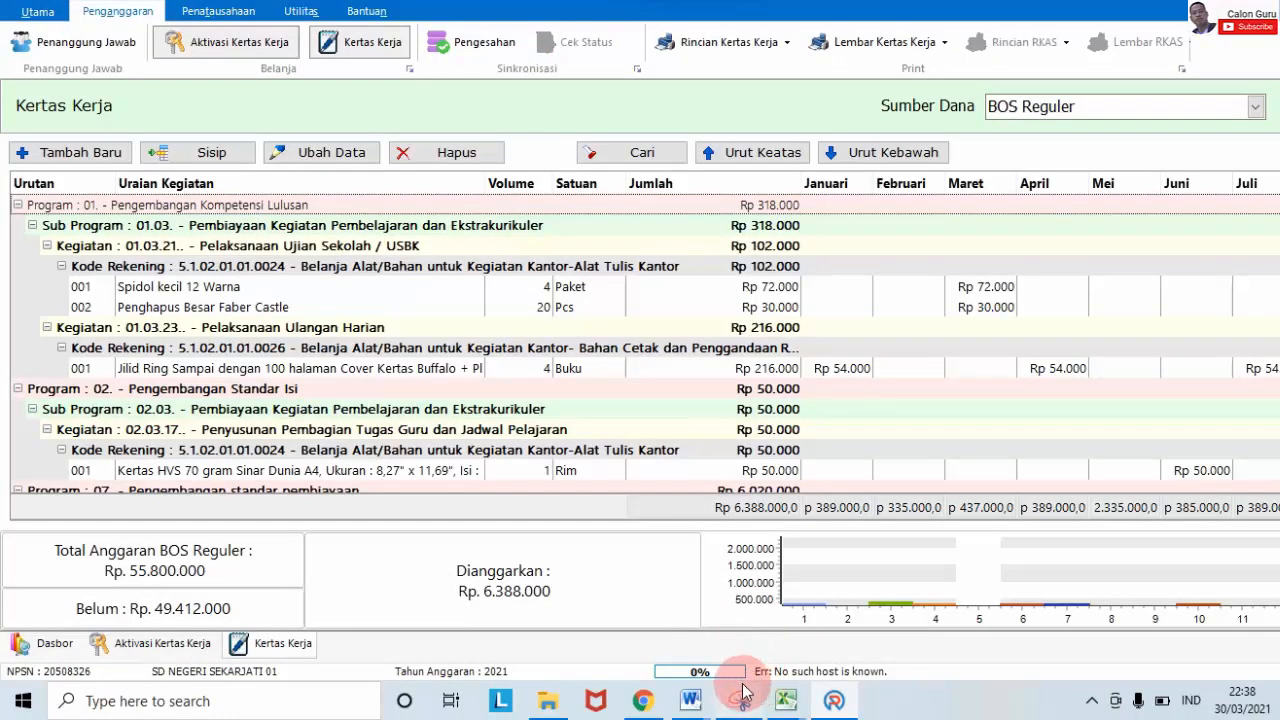
{"action": "mouse_move", "coordinate": [783, 701]}
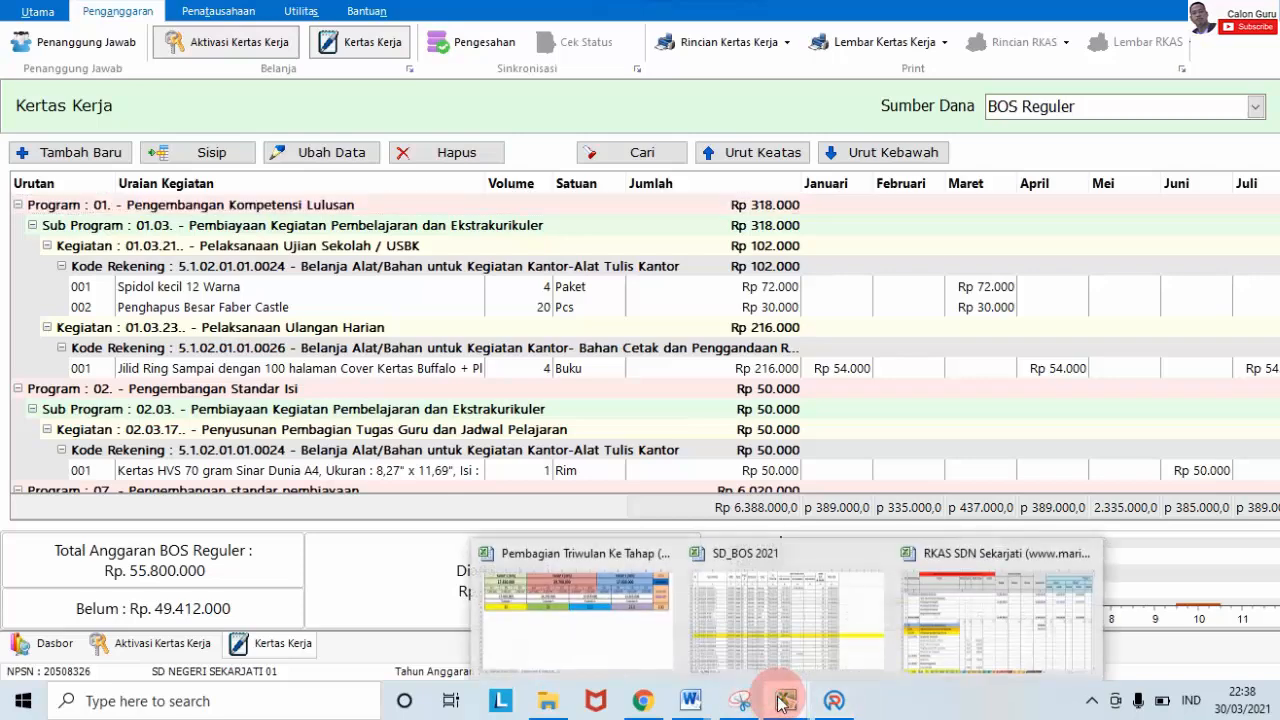
{"action": "mouse_move", "coordinate": [931, 671]}
{"action": "left_click", "coordinate": [940, 645]}
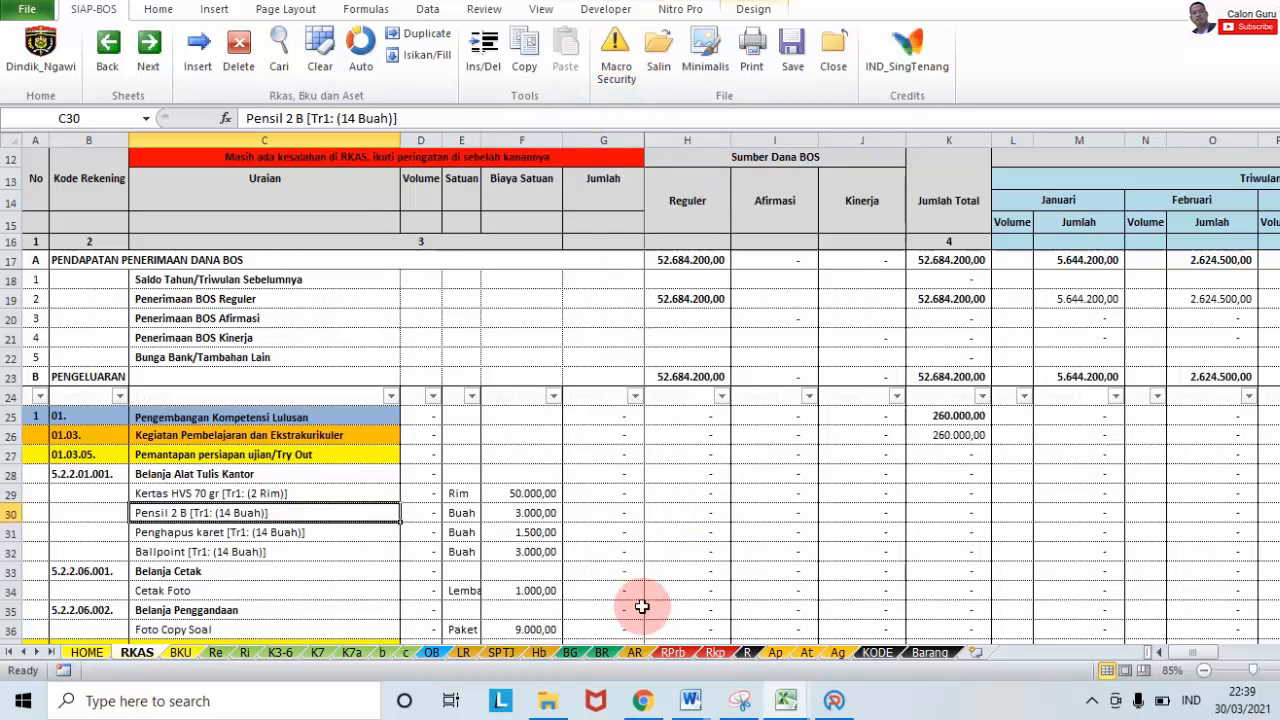
Examine the January to March columns of Triwulan I for the school health (UKS) expenditure rows.
{"action": "left_click_drag", "start_coordinate": [1279, 164], "coordinate": [1279, 594]}
{"action": "left_click_drag", "start_coordinate": [1279, 347], "coordinate": [1279, 593]}
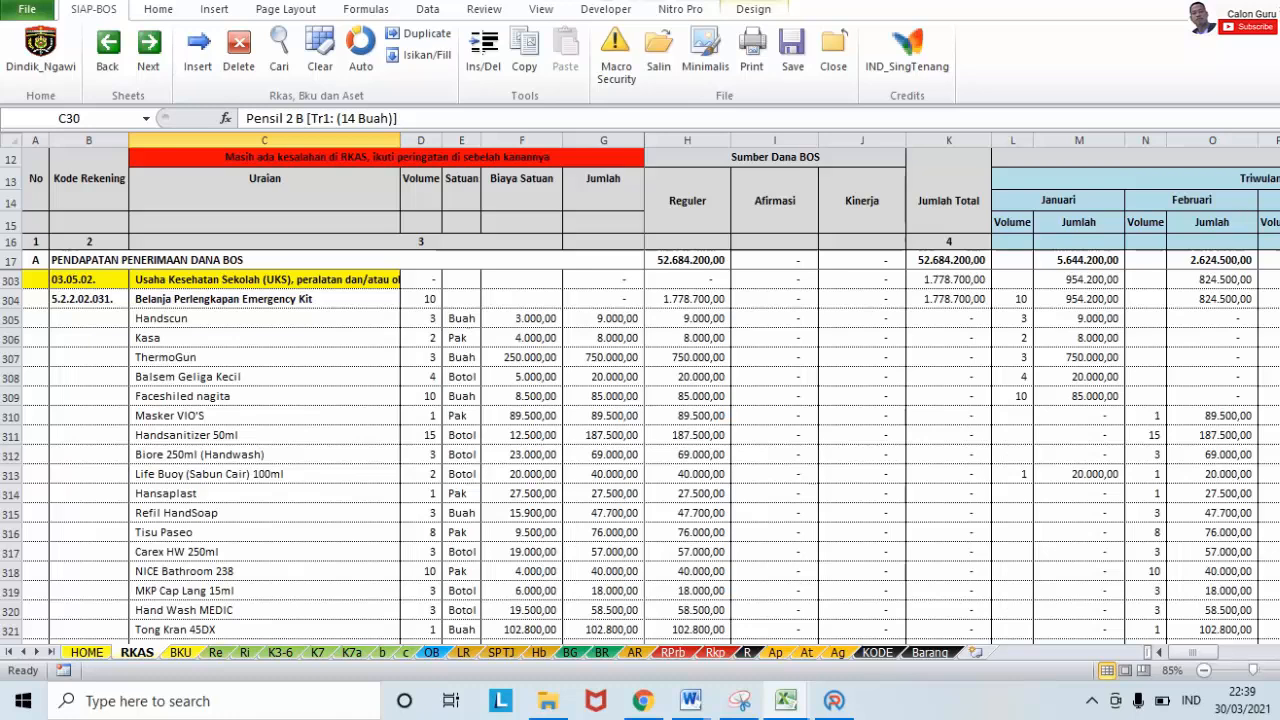
{"action": "left_click_drag", "start_coordinate": [1168, 652], "coordinate": [1185, 652]}
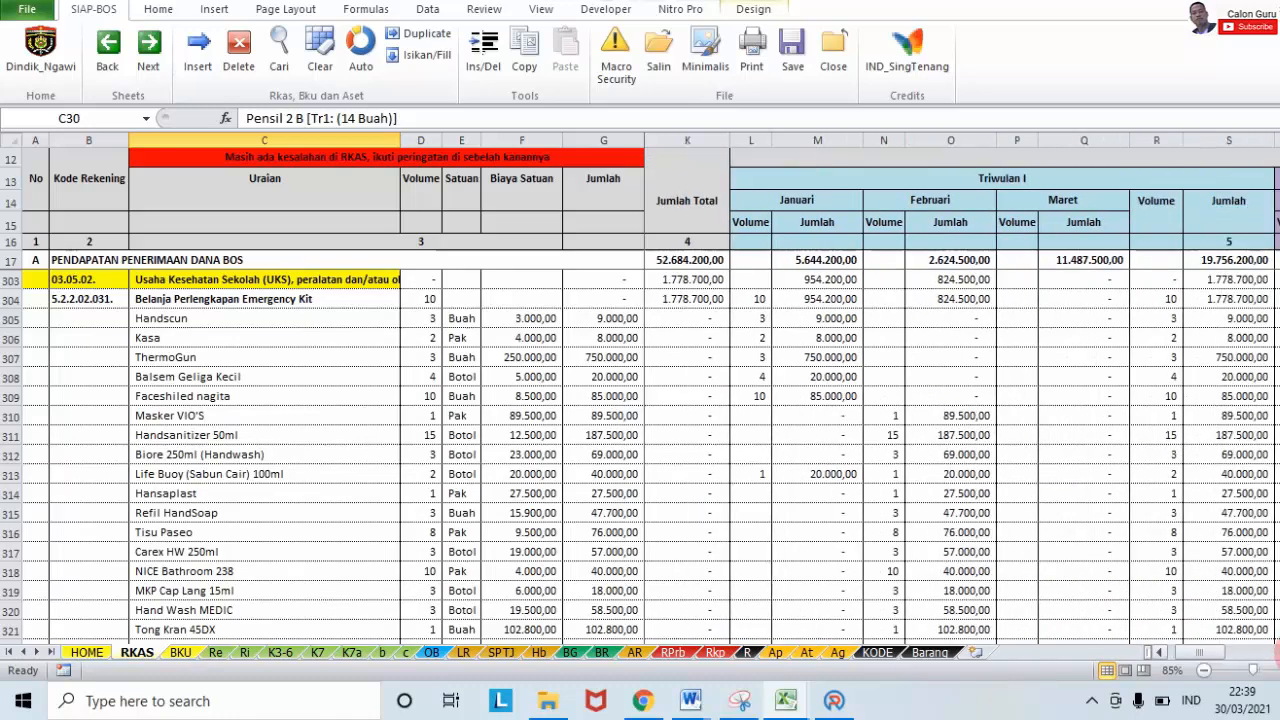
{"action": "left_click", "coordinate": [1277, 653]}
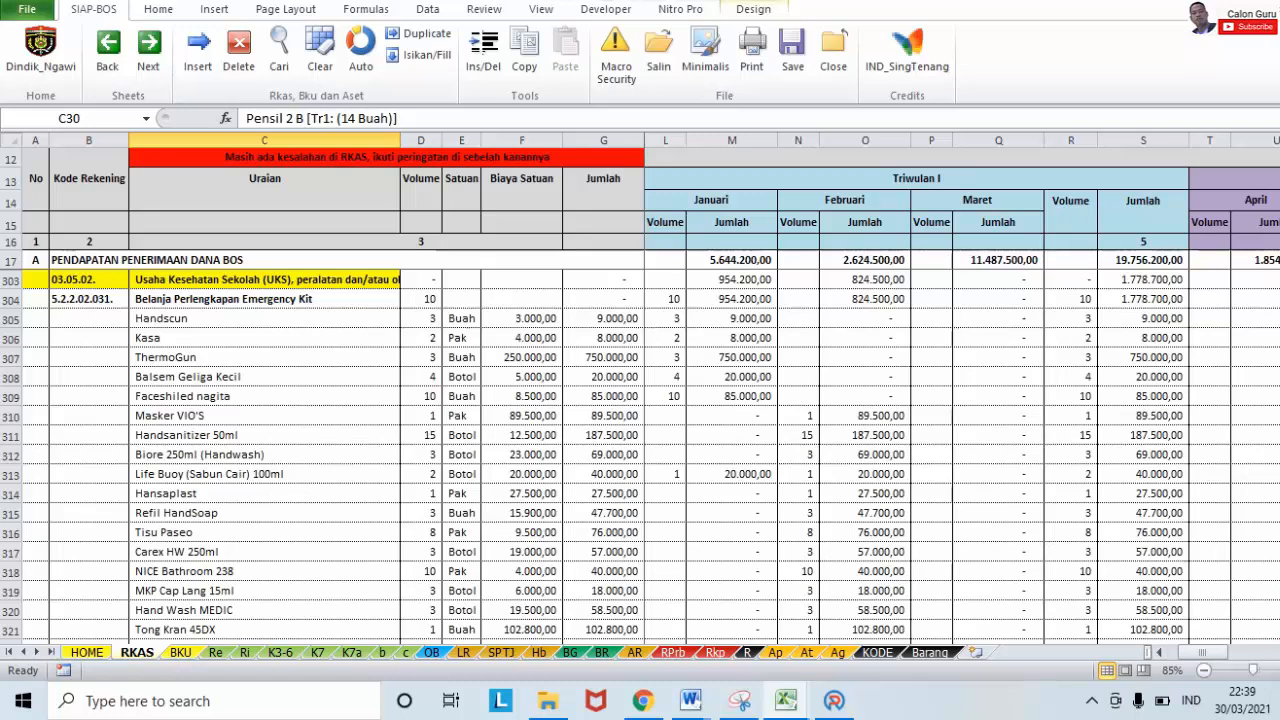
{"action": "left_click_drag", "start_coordinate": [1279, 553], "coordinate": [1279, 554]}
Check the full description of activity 03.05.02 and look through its Belanja Perlengkapan Emergency Kit items.
{"action": "left_click", "coordinate": [352, 286]}
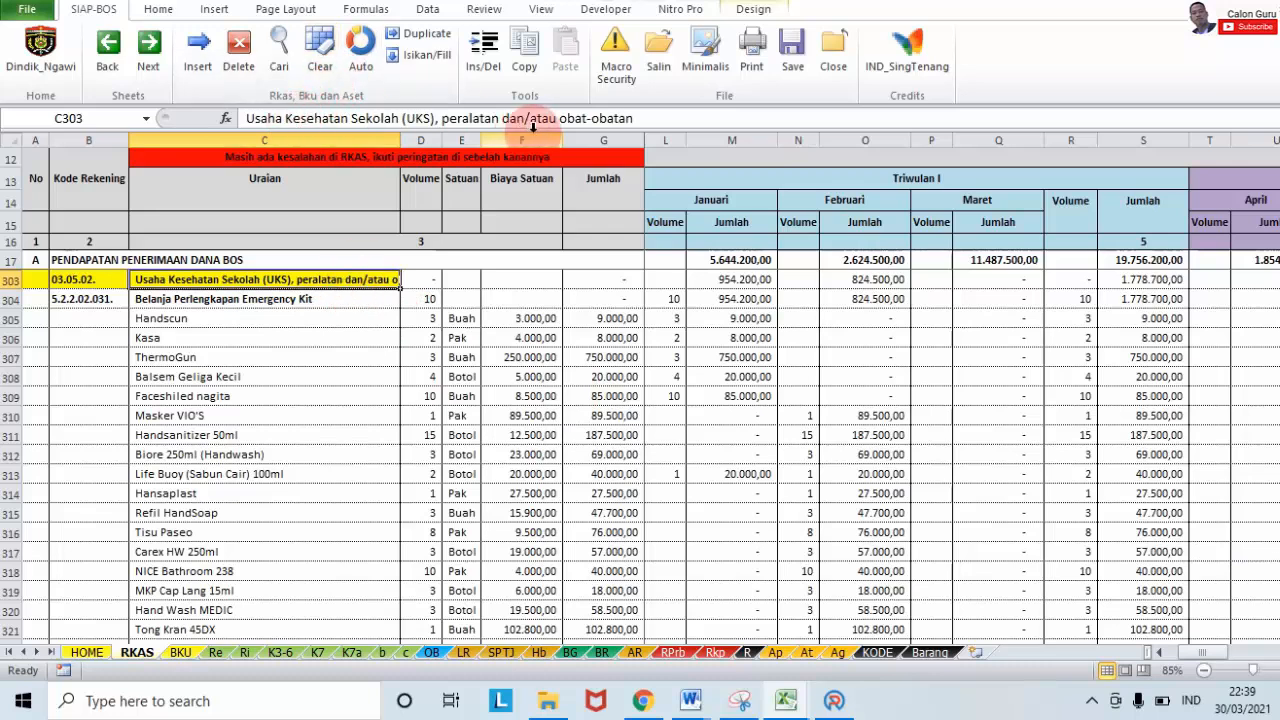
{"action": "left_click", "coordinate": [248, 382]}
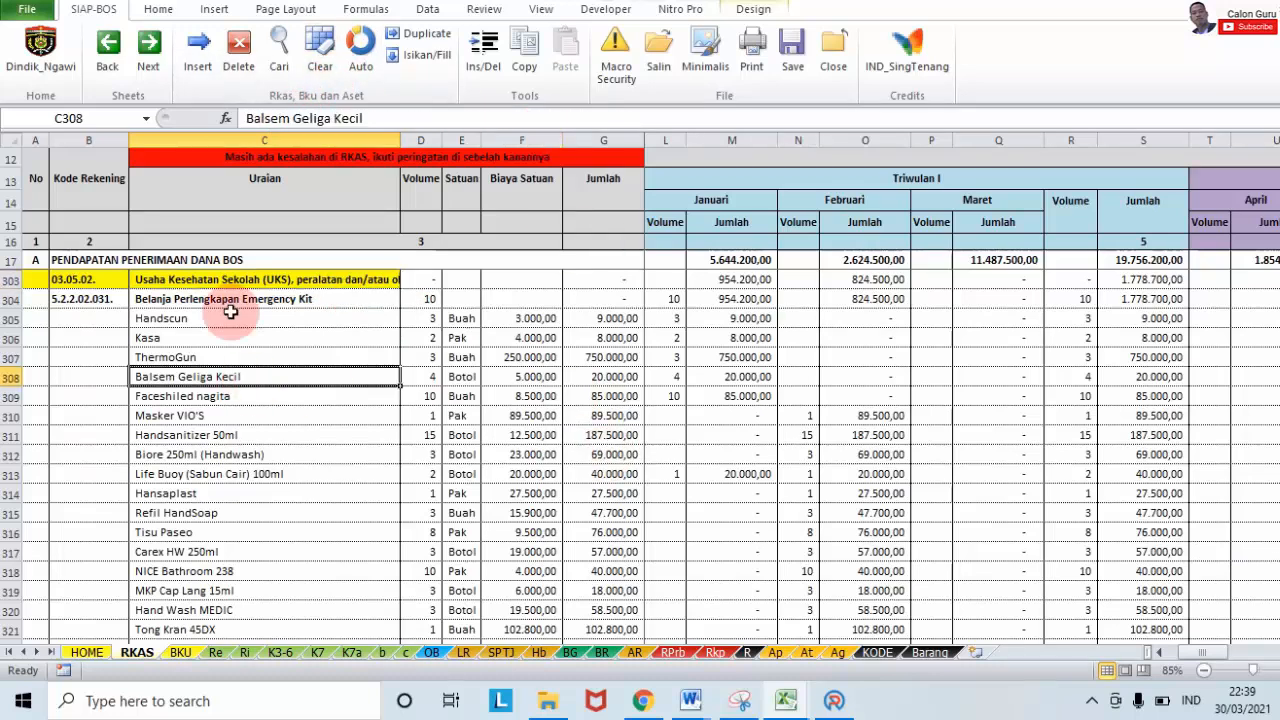
{"action": "left_click_drag", "start_coordinate": [187, 312], "coordinate": [226, 624]}
{"action": "left_click_drag", "start_coordinate": [230, 648], "coordinate": [232, 482]}
{"action": "left_click", "coordinate": [228, 484]}
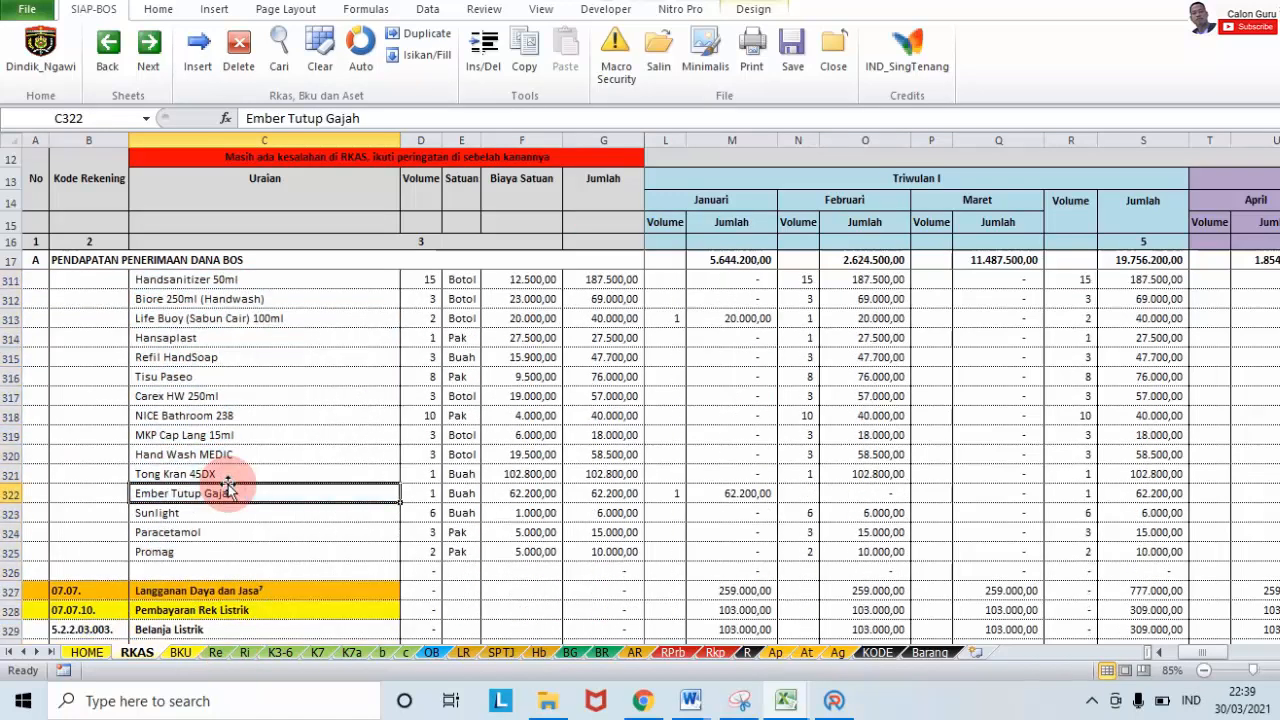
Look back through the earlier expenditure rows up to programs 04 and 05 in the RKAS sheet.
{"action": "scroll", "coordinate": [640, 456], "scroll_direction": "up", "scroll_amount": 16}
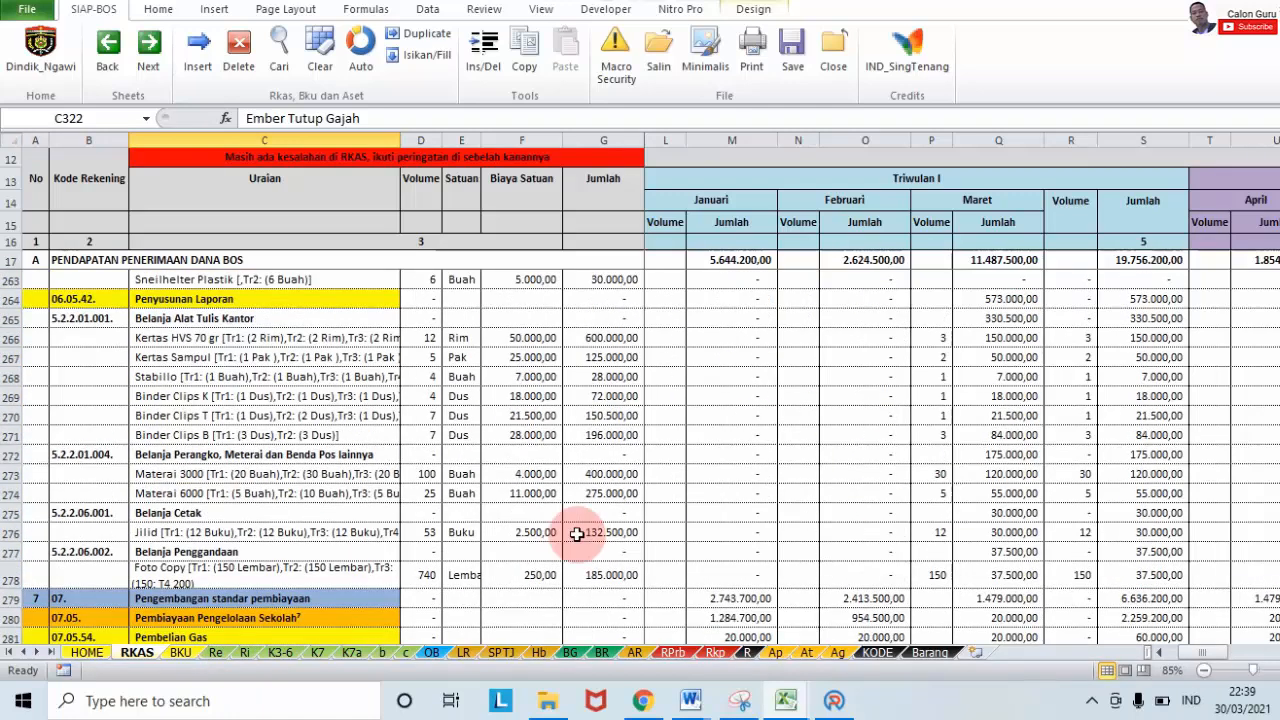
{"action": "left_click_drag", "start_coordinate": [1279, 502], "coordinate": [1279, 500]}
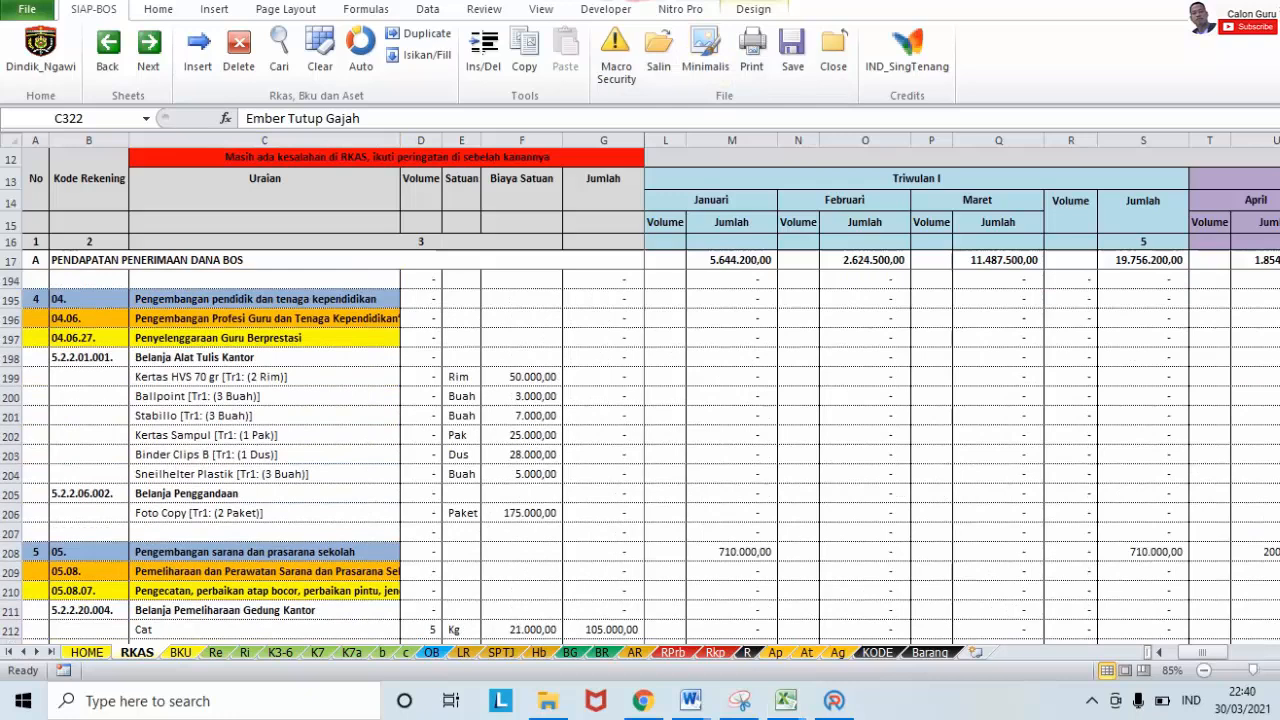
{"action": "left_click", "coordinate": [634, 549]}
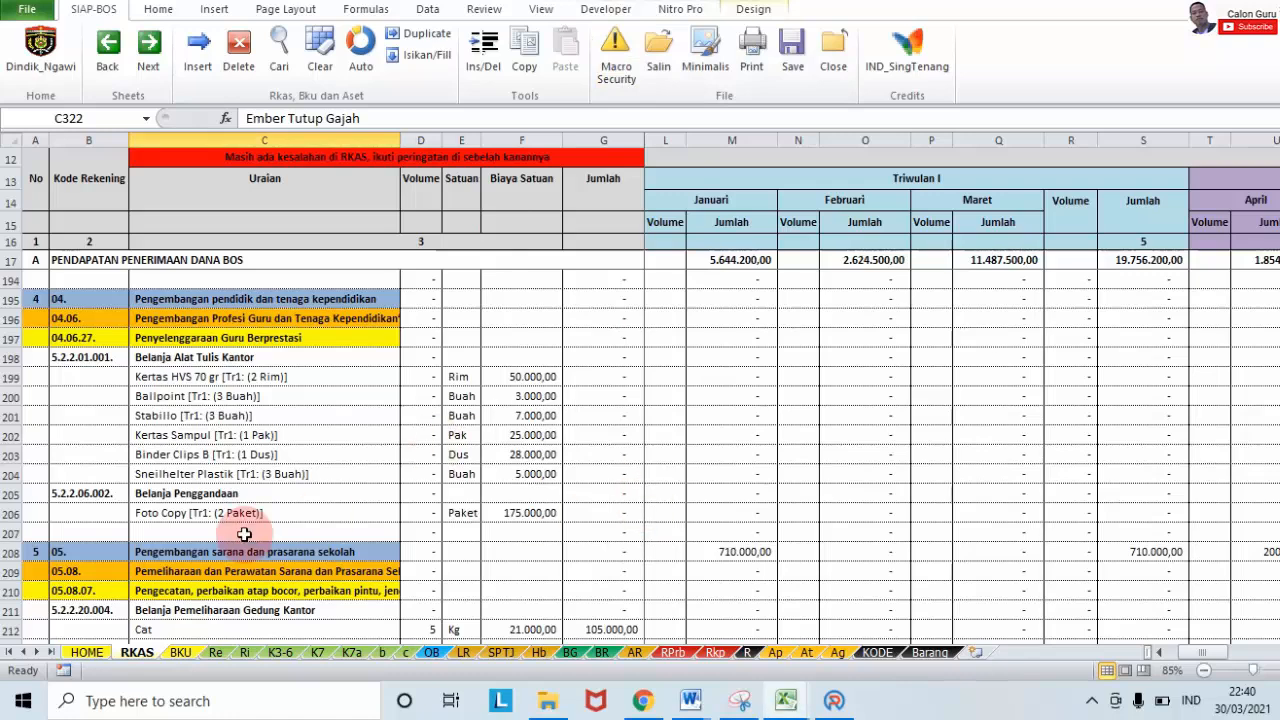
On the HOME sheet, inspect the Penerimaan Triwulan 1 to 4 entries in both sections.
{"action": "left_click", "coordinate": [88, 652]}
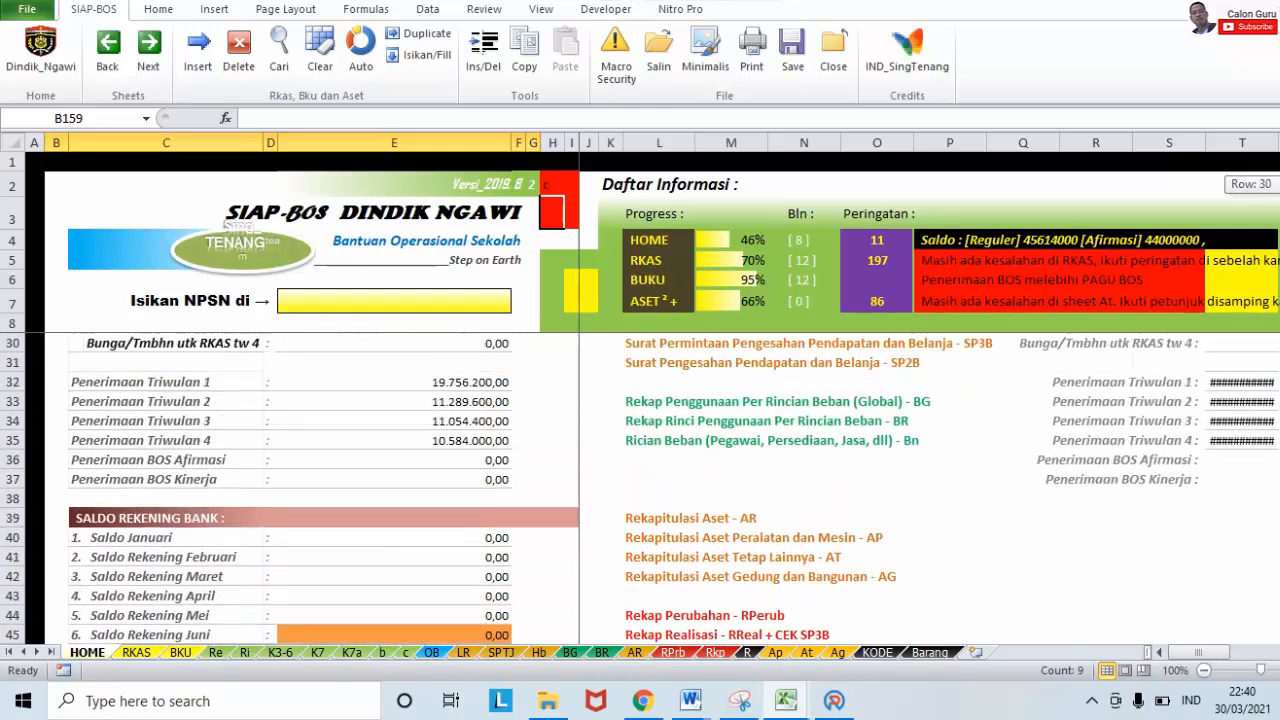
{"action": "left_click", "coordinate": [198, 483]}
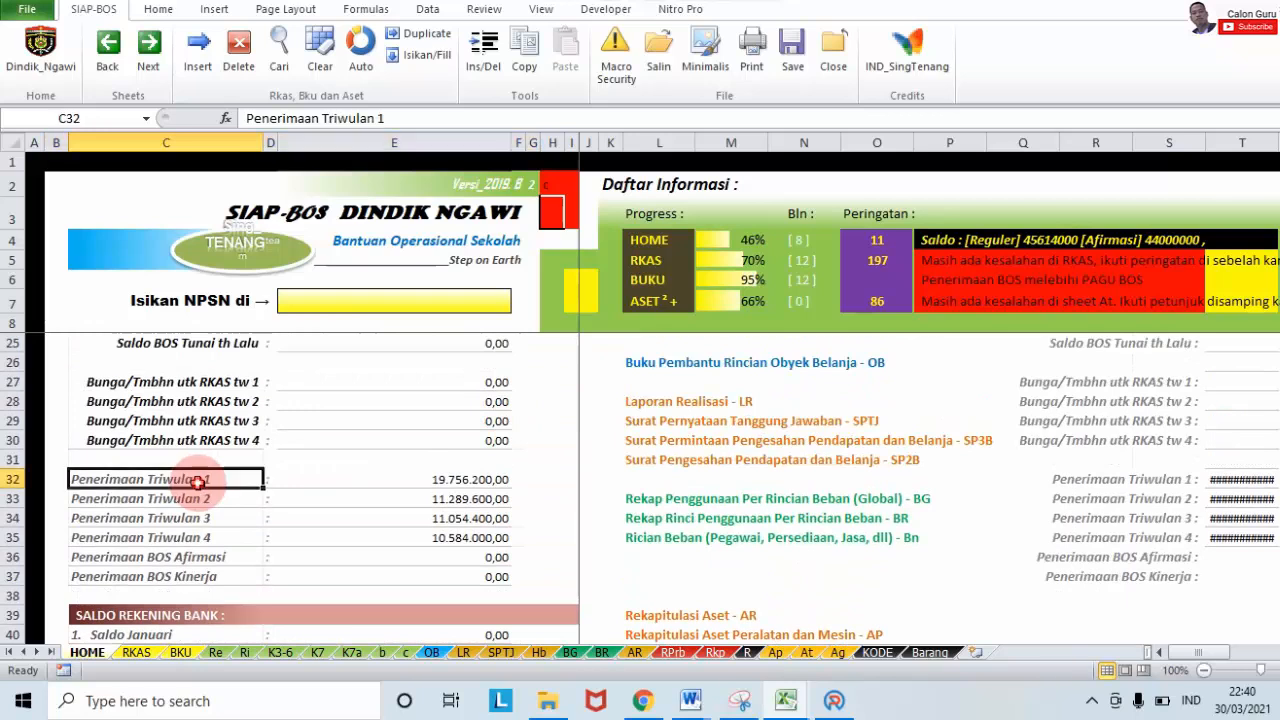
{"action": "left_click", "coordinate": [213, 500]}
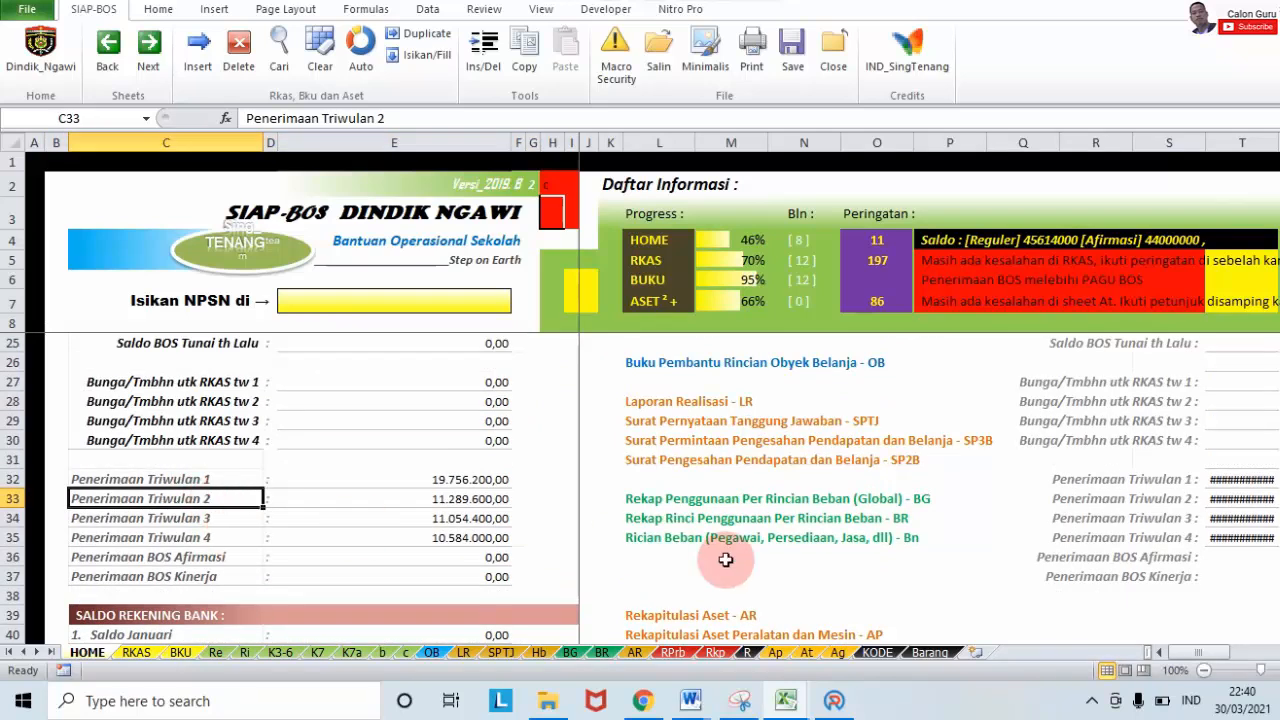
{"action": "left_click", "coordinate": [1224, 481]}
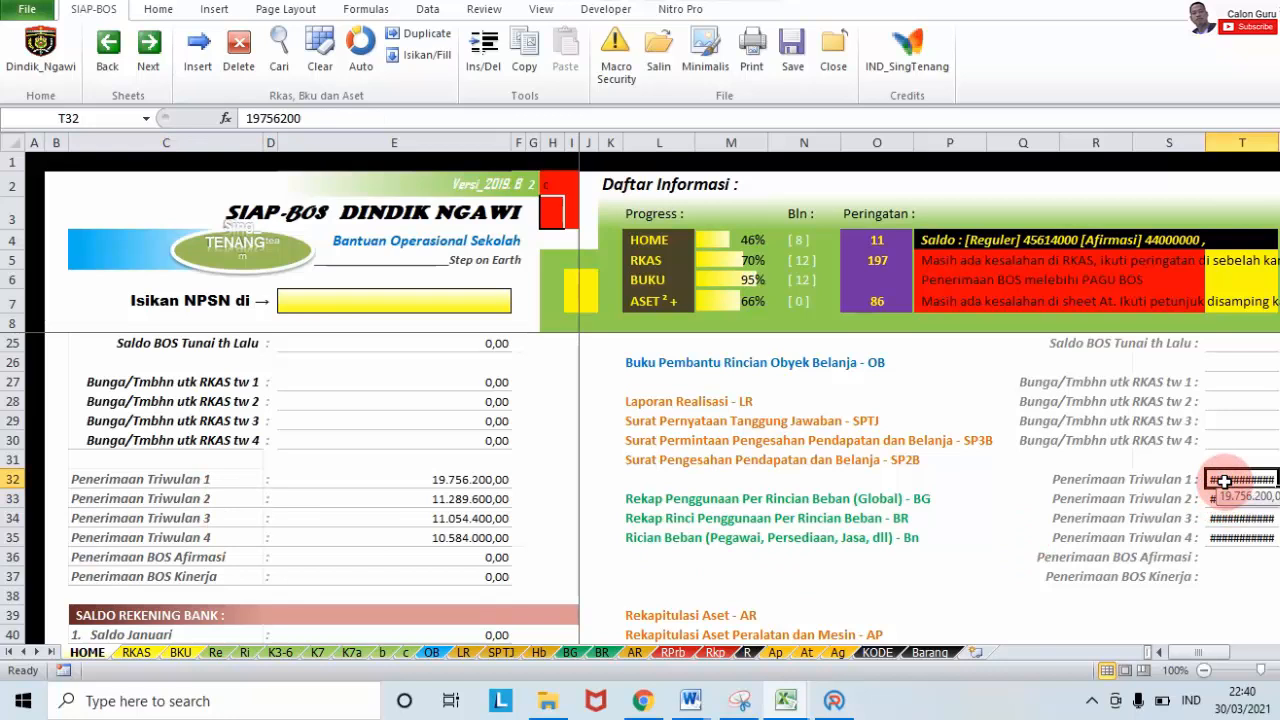
{"action": "left_click", "coordinate": [1226, 499]}
{"action": "left_click", "coordinate": [1230, 519]}
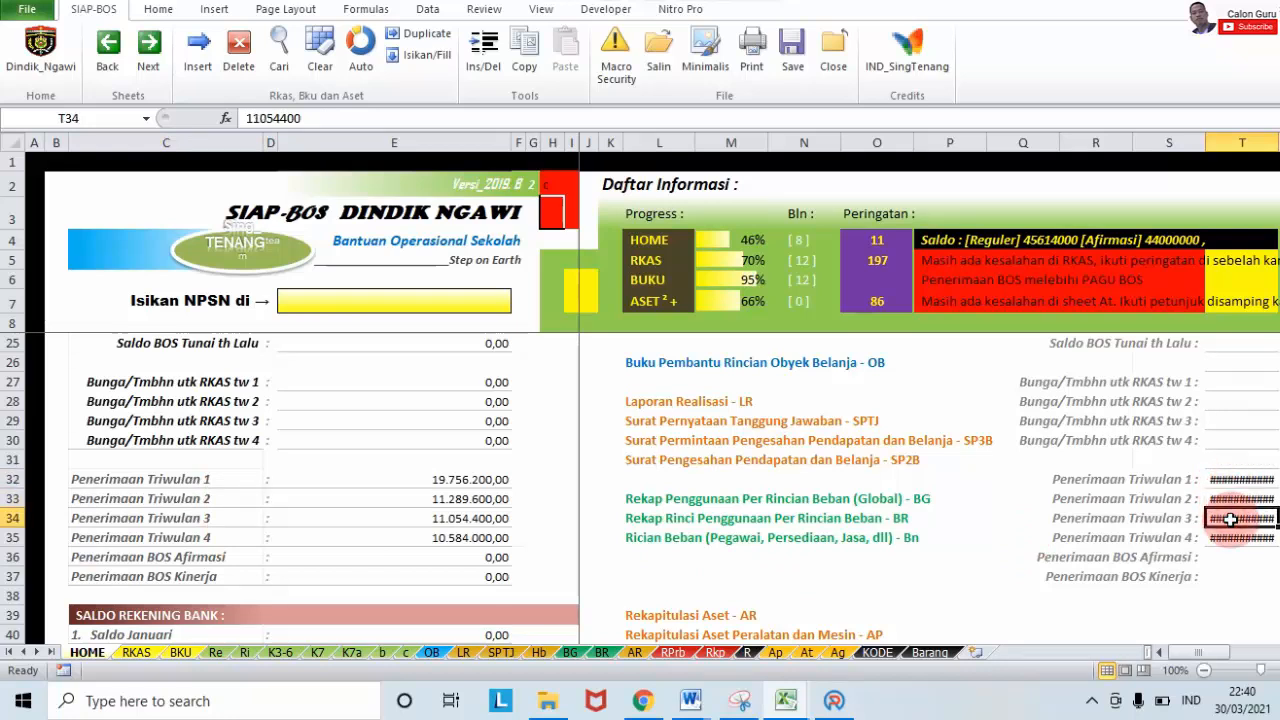
{"action": "left_click", "coordinate": [1230, 537]}
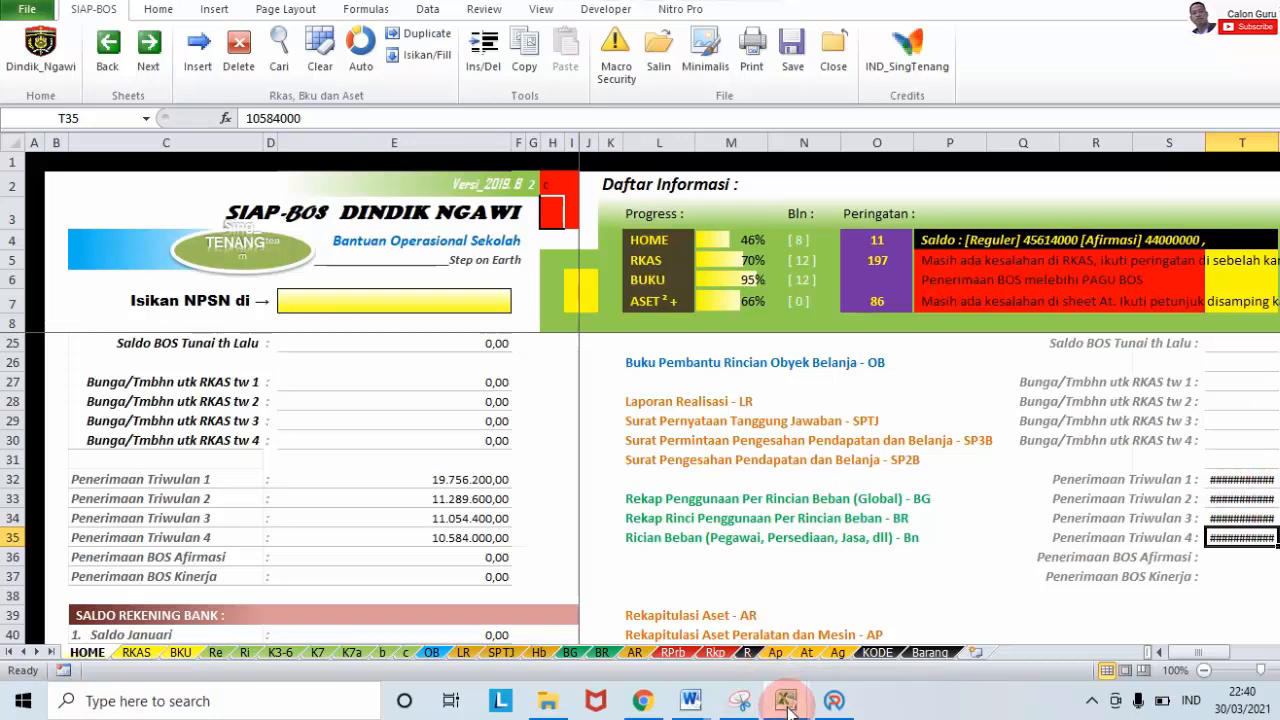
Switch to the SD_BOS 2021 workbook and check the PAGU 2021 cell for SD NEGERI SEKARJATI 01.
{"action": "mouse_move", "coordinate": [789, 708]}
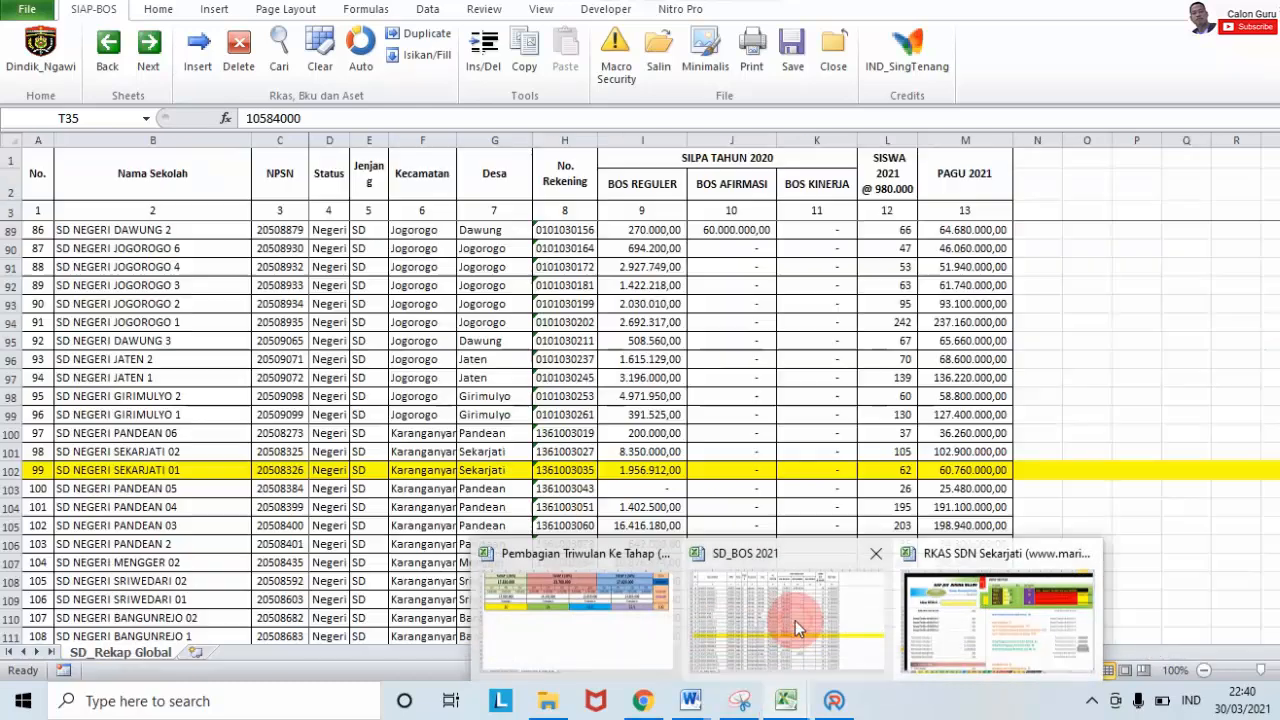
{"action": "left_click", "coordinate": [795, 620]}
{"action": "left_click", "coordinate": [993, 469]}
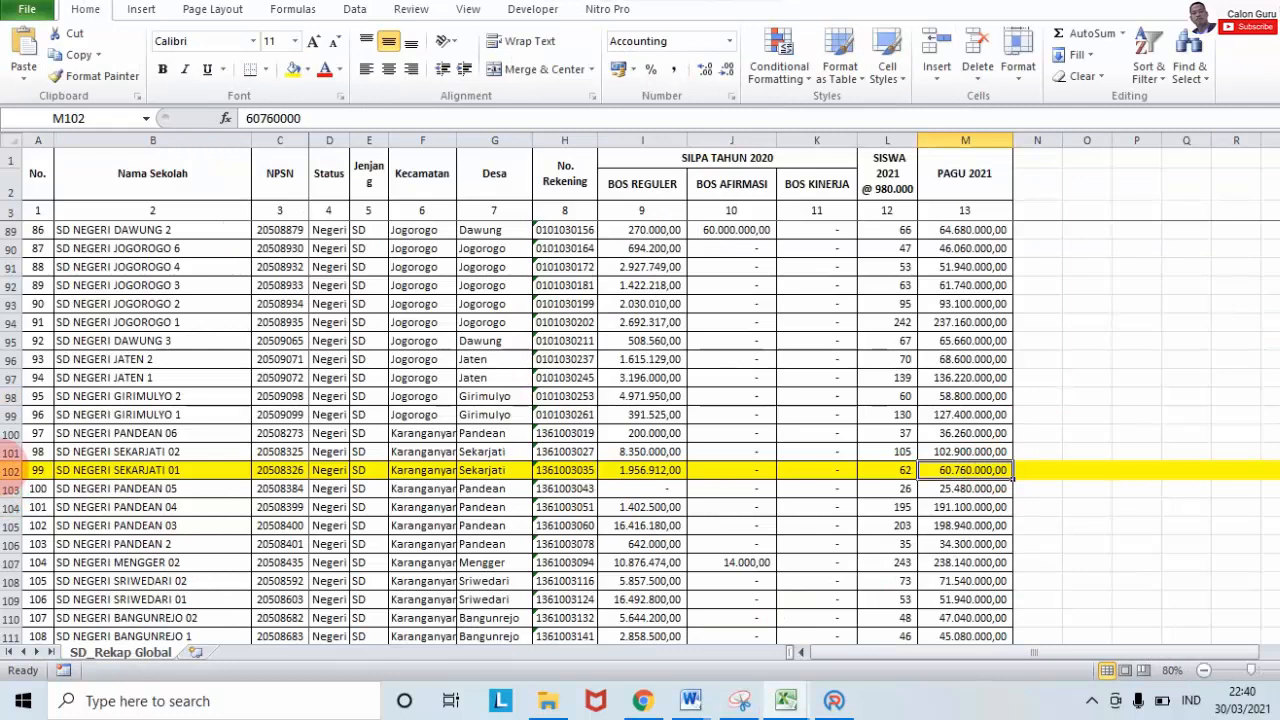
Examine the SISWA 2021 count and PAGU 2021 allocation in the highlighted SD NEGERI SEKARJATI 01 row.
{"action": "left_click", "coordinate": [7, 462]}
{"action": "left_click", "coordinate": [4, 469]}
{"action": "left_click", "coordinate": [366, 600]}
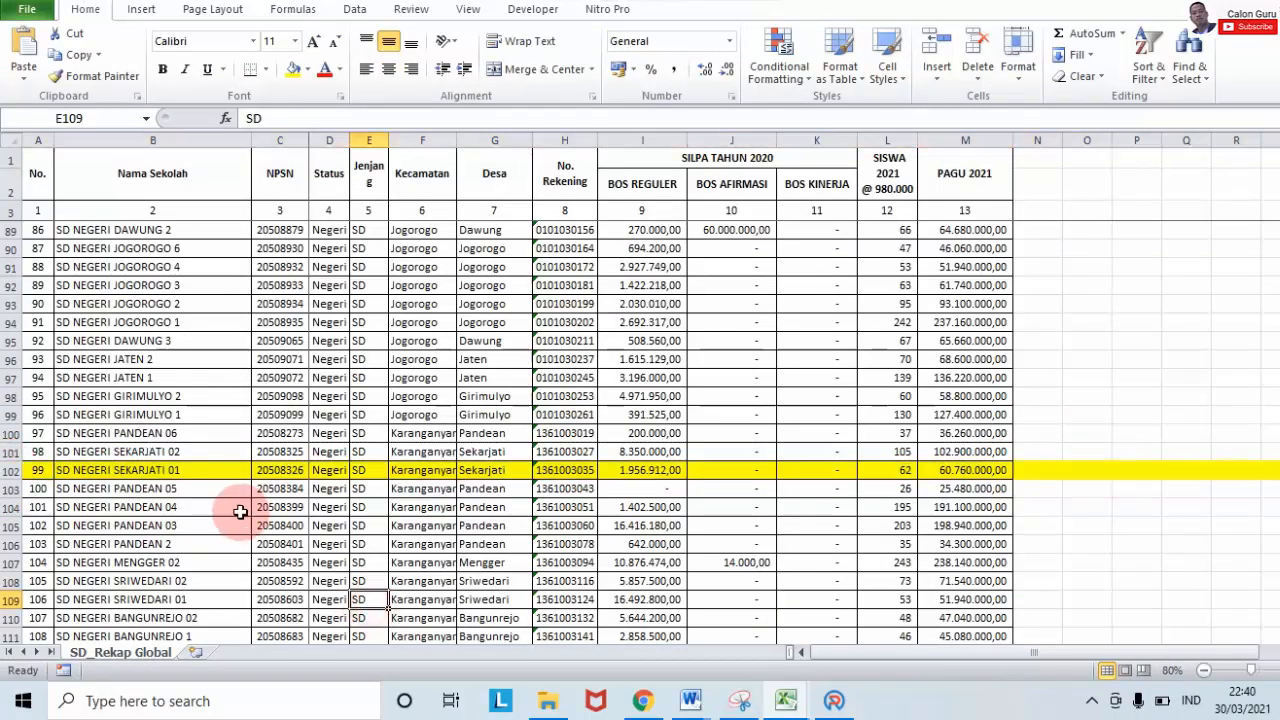
{"action": "left_click", "coordinate": [961, 470]}
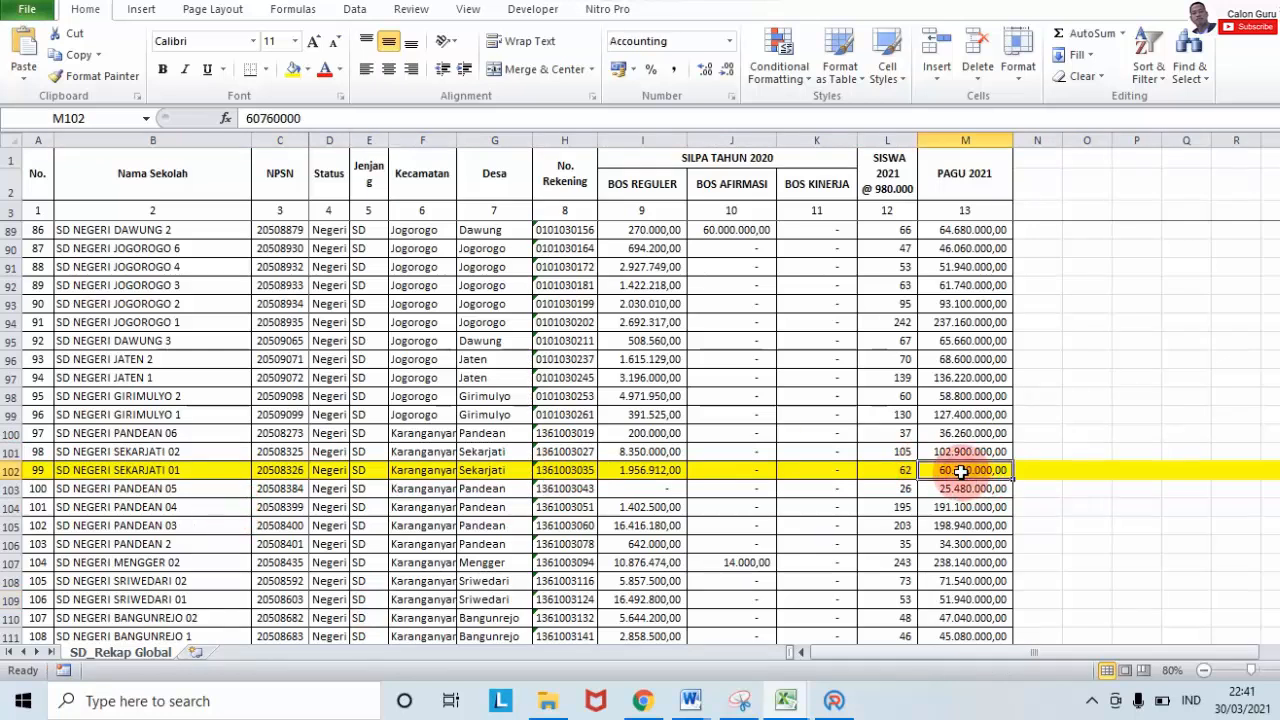
{"action": "left_click", "coordinate": [1030, 470]}
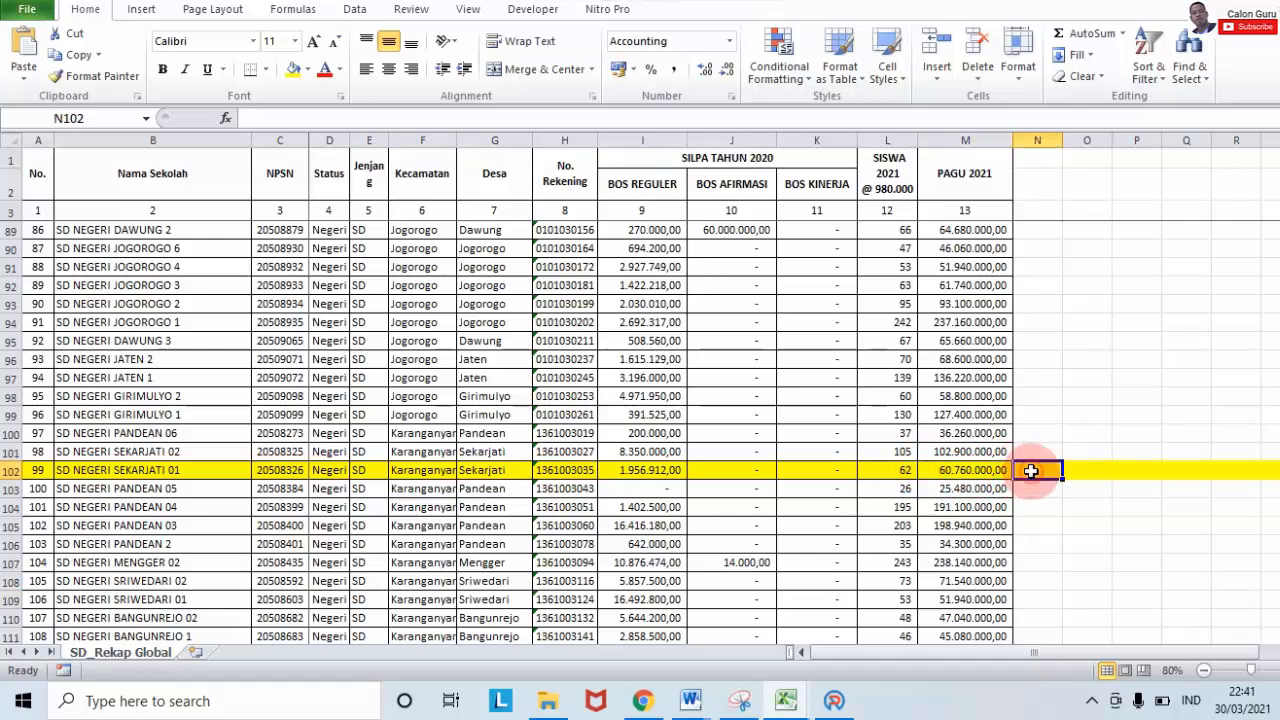
{"action": "left_click", "coordinate": [990, 470]}
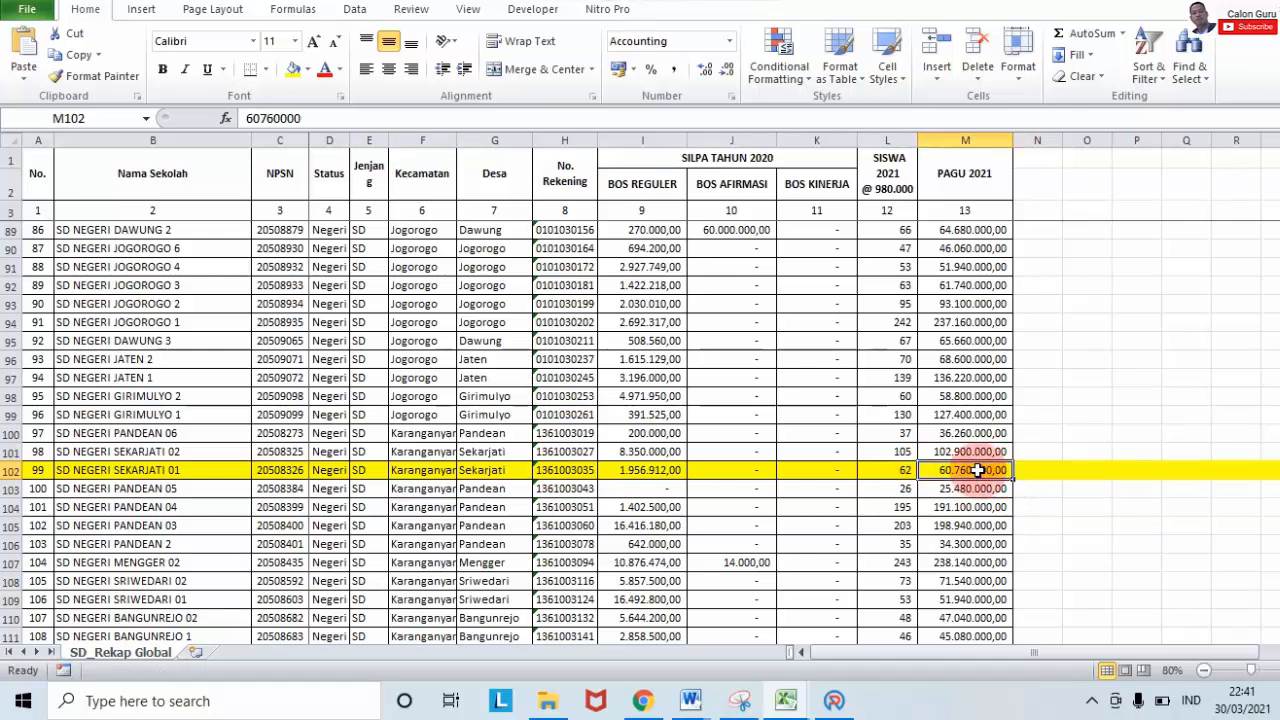
{"action": "left_click", "coordinate": [901, 471]}
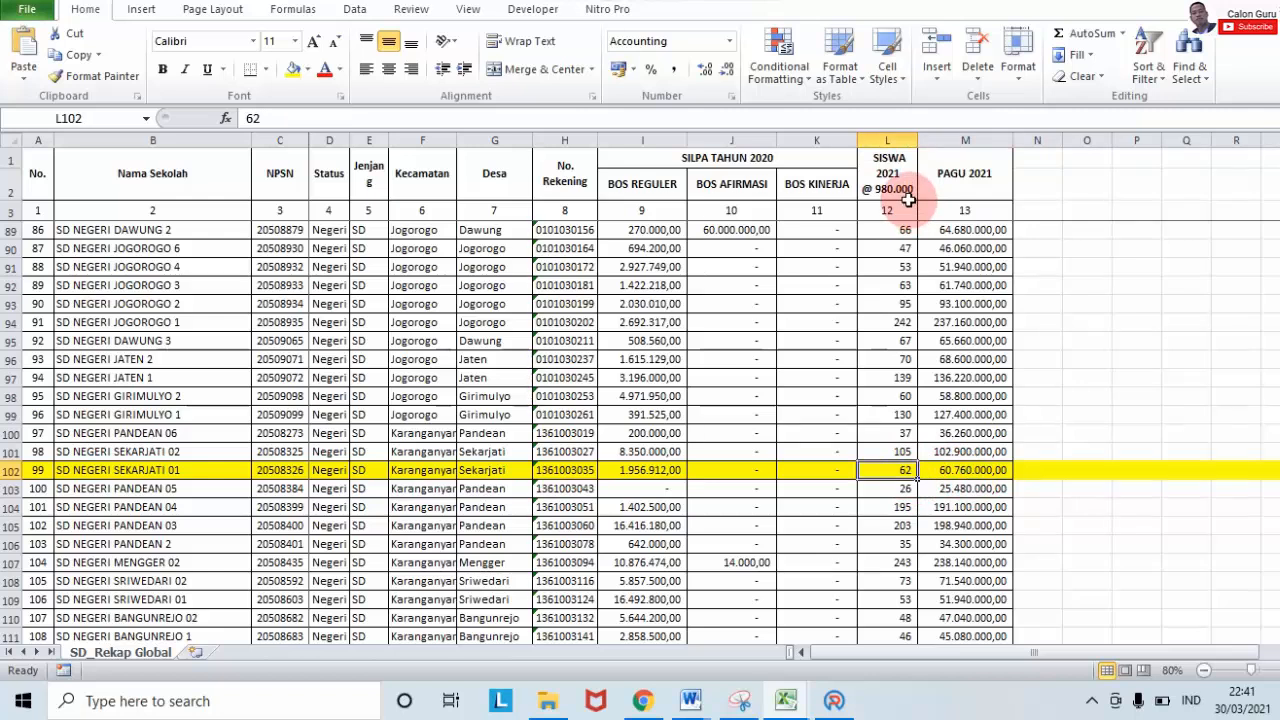
{"action": "left_click", "coordinate": [950, 470]}
{"action": "left_click", "coordinate": [1066, 471]}
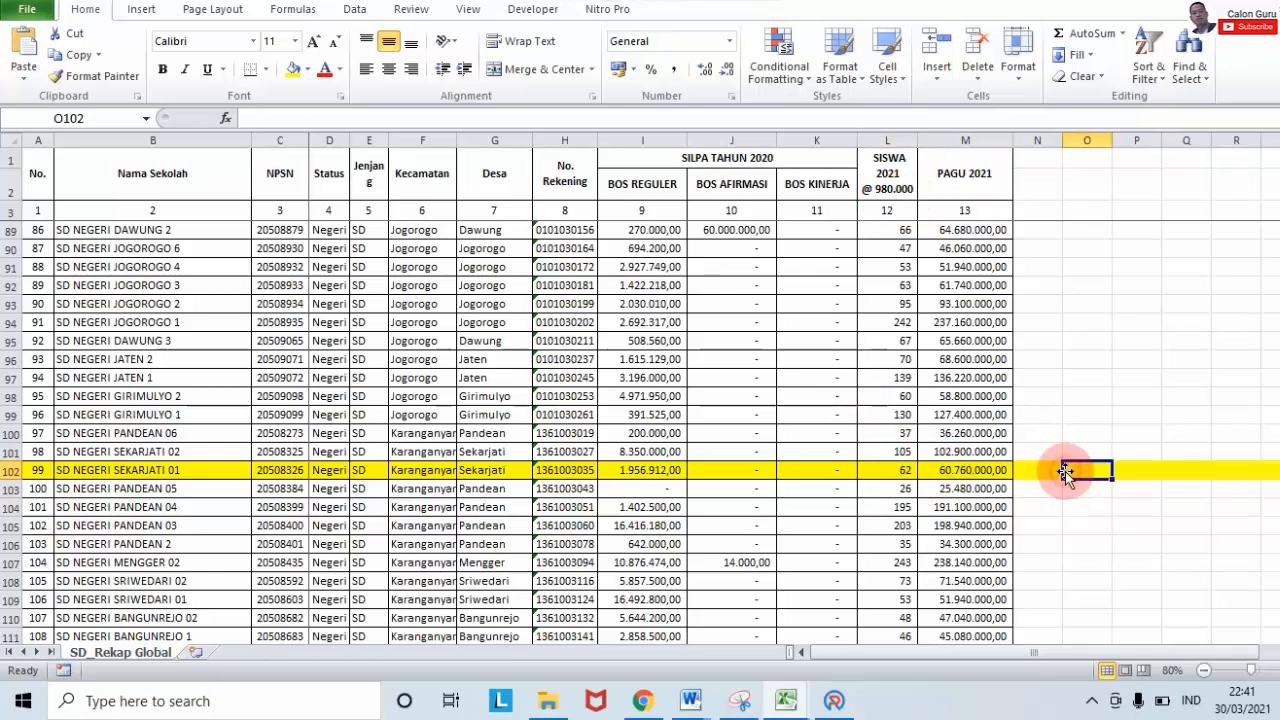
{"action": "left_click", "coordinate": [1045, 470]}
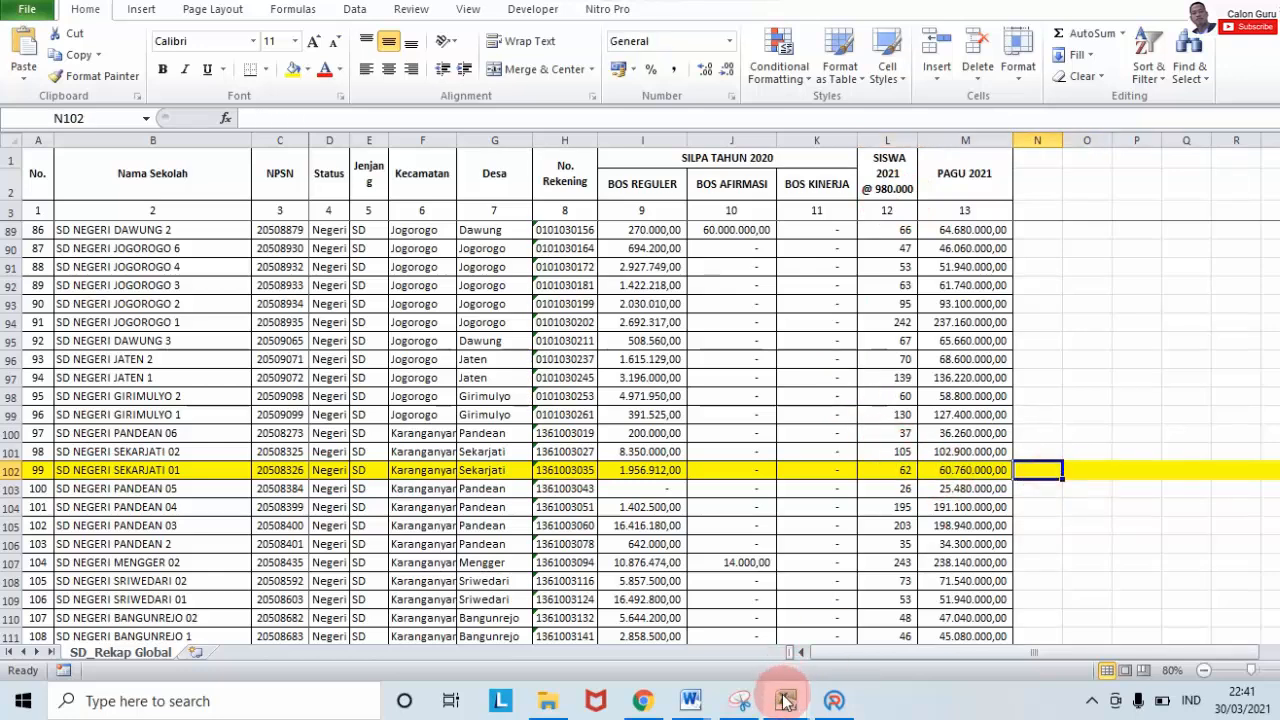
Switch to the RKAS SDN Sekarjati workbook and check the Penerimaan Triwulan 1 amount in cell T32 of the HOME sheet.
{"action": "mouse_move", "coordinate": [786, 702]}
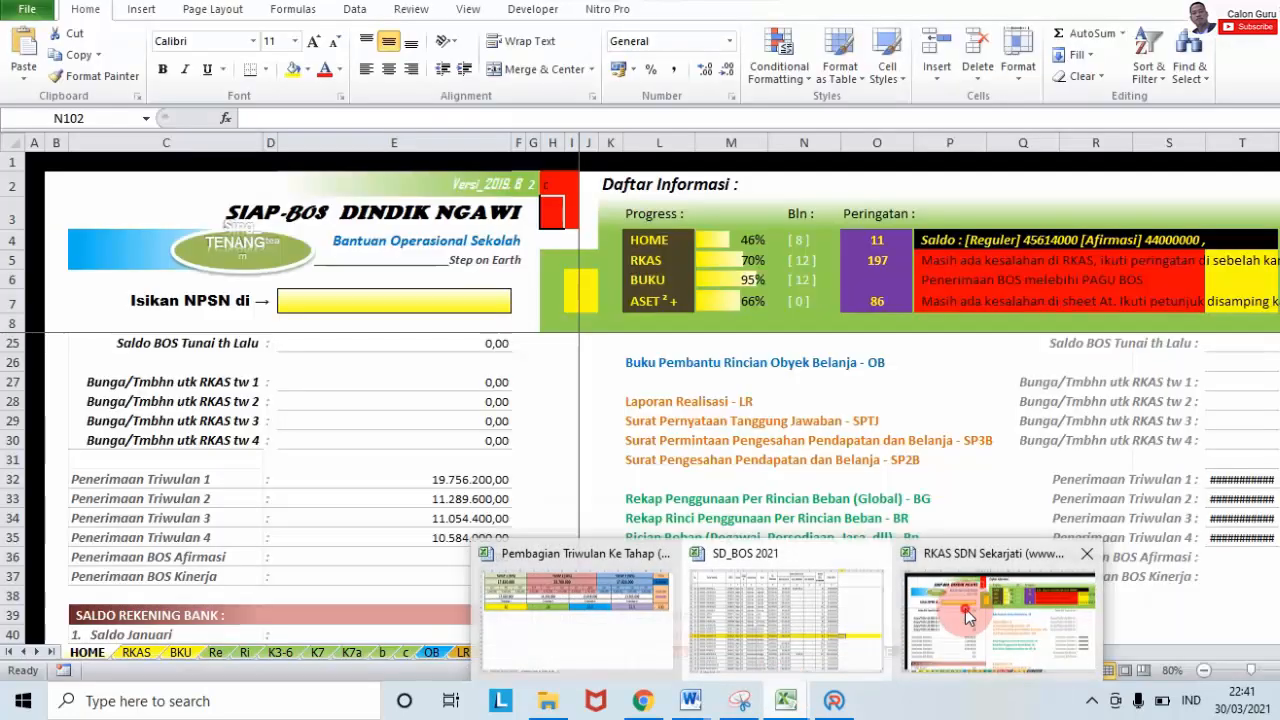
{"action": "left_click", "coordinate": [965, 608]}
{"action": "left_click", "coordinate": [1239, 477]}
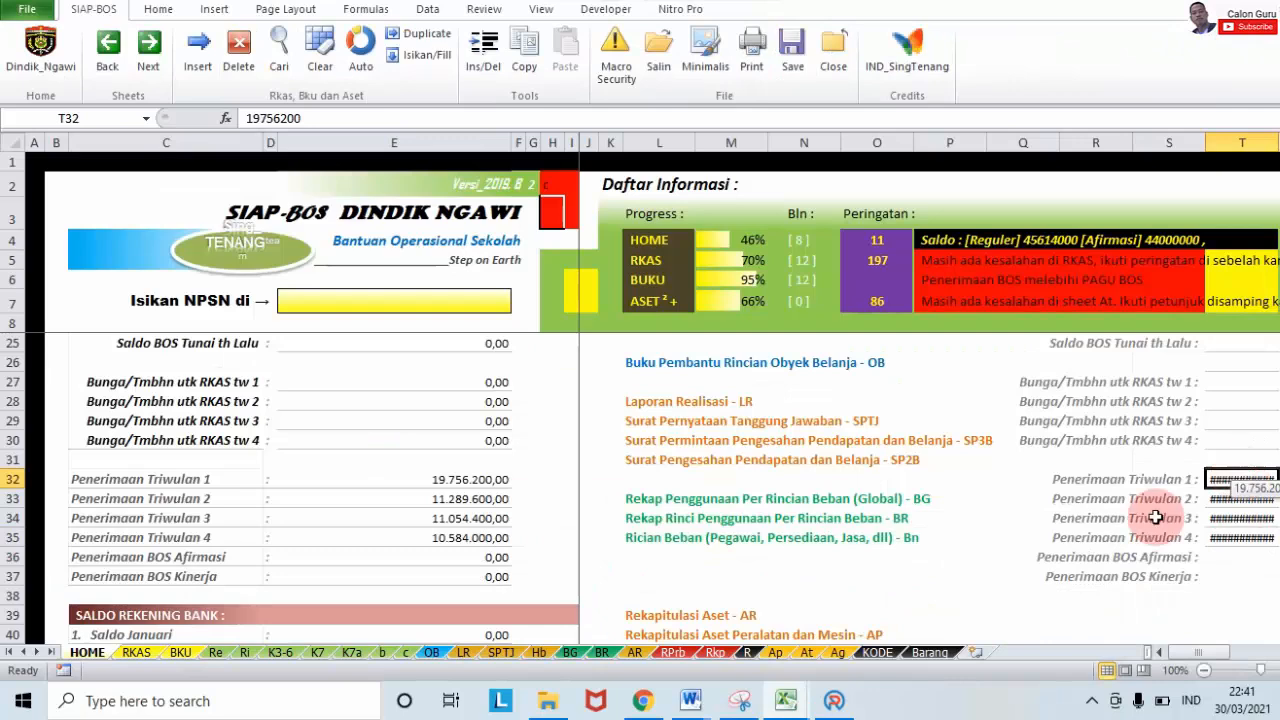
Switch to the Pembagian Triwulan Ke Tahap workbook and review how the three Tahap amounts are divided over the four quarters.
{"action": "mouse_move", "coordinate": [789, 701]}
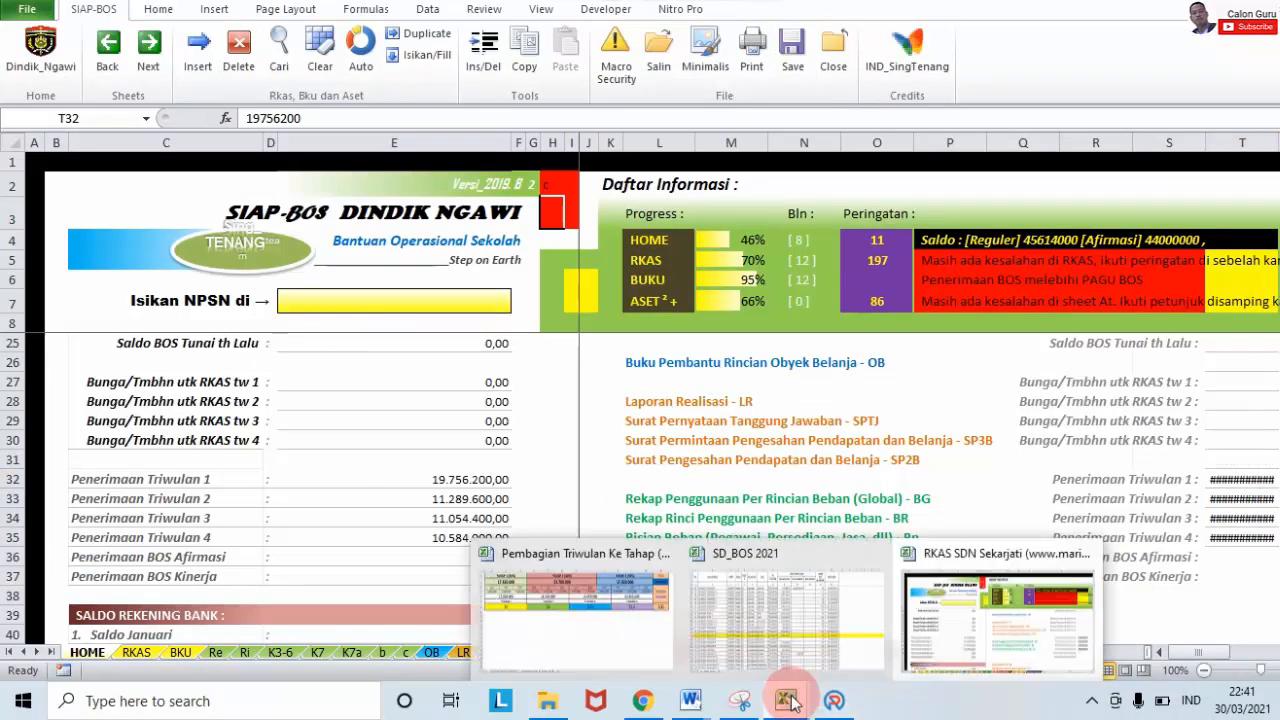
{"action": "left_click", "coordinate": [591, 606]}
{"action": "left_click", "coordinate": [776, 489]}
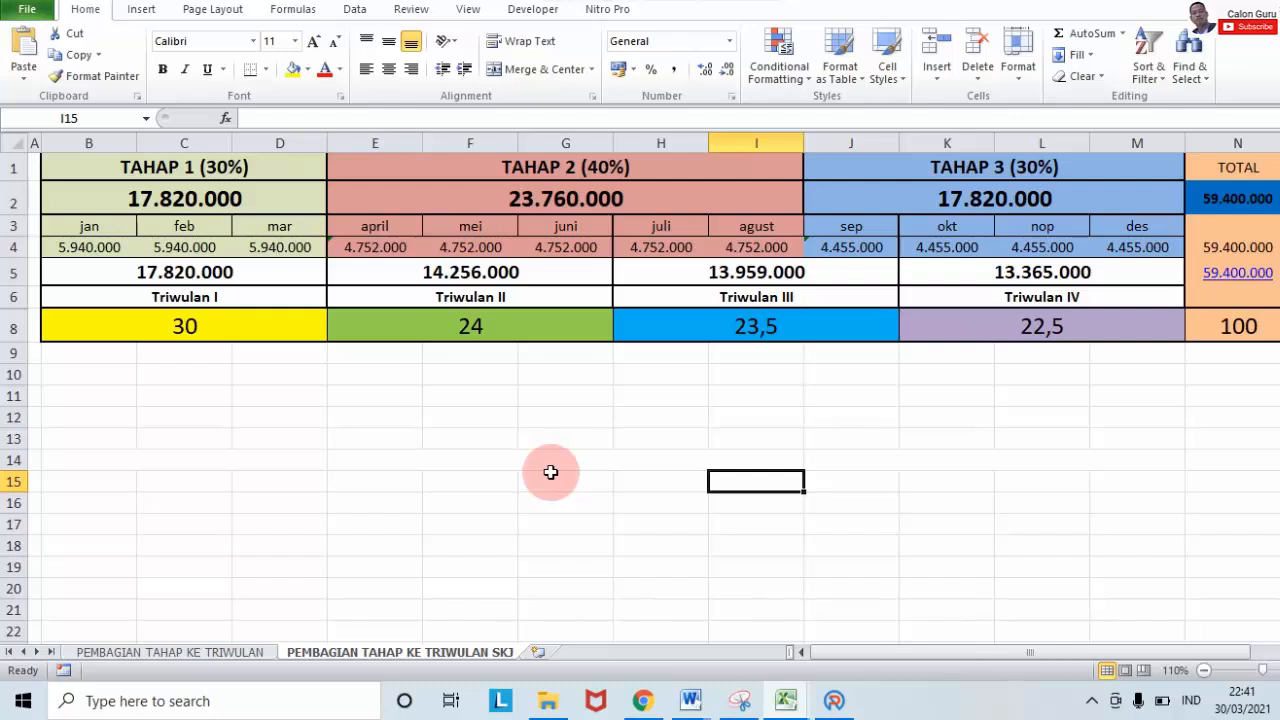
{"action": "left_click", "coordinate": [483, 442]}
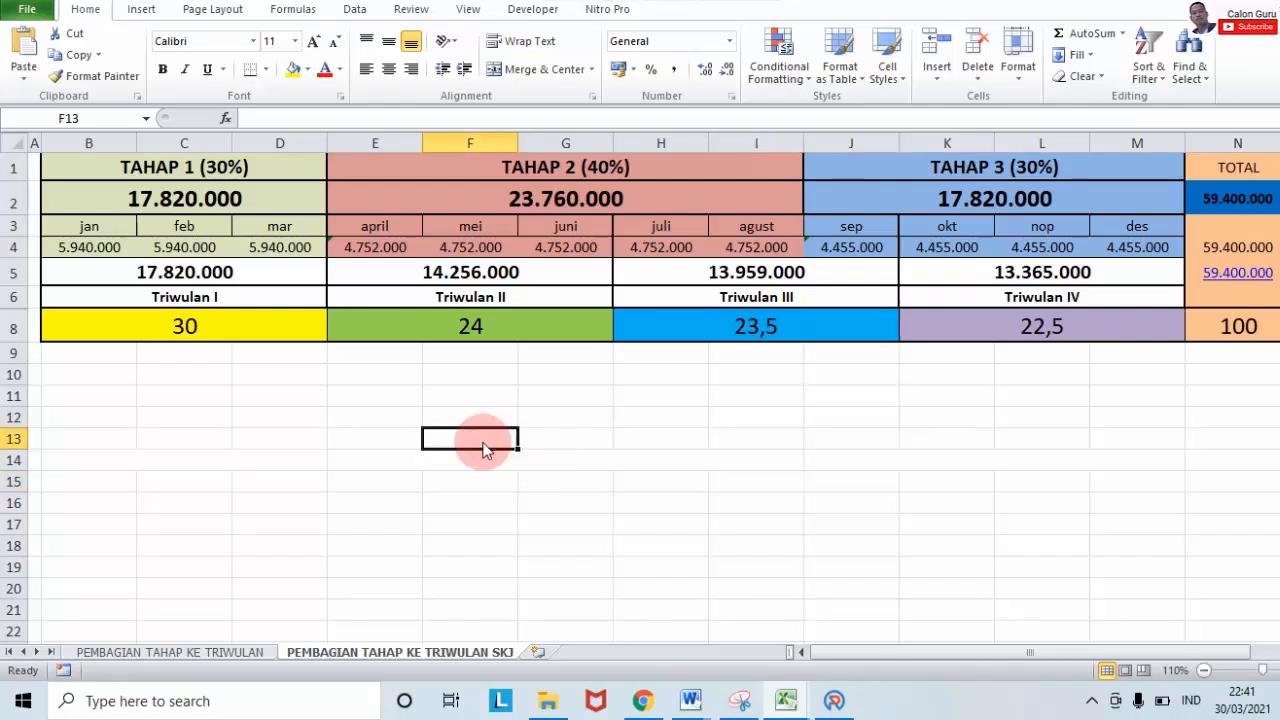
{"action": "left_click", "coordinate": [646, 479]}
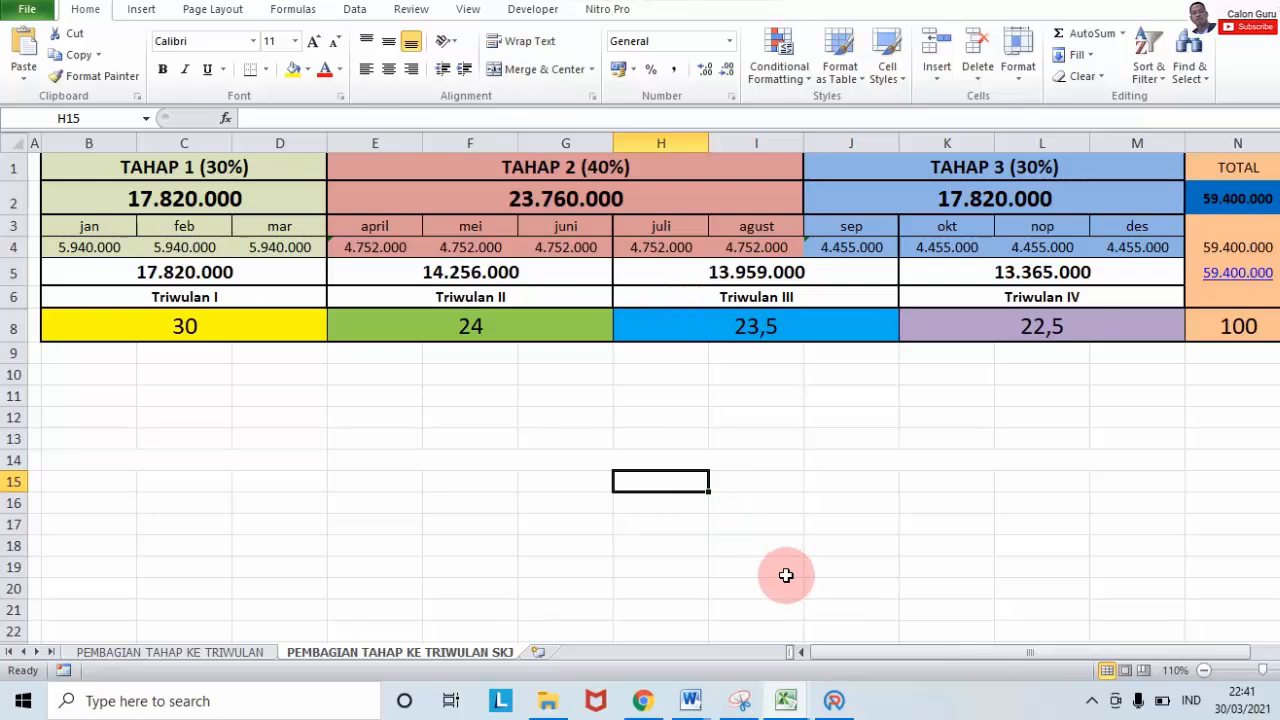
Copy the PAGU 2021 value of SD NEGERI SEKARJATI 01 from SD_BOS 2021 and return to the Pembagian Triwulan Ke Tahap workbook.
{"action": "mouse_move", "coordinate": [788, 702]}
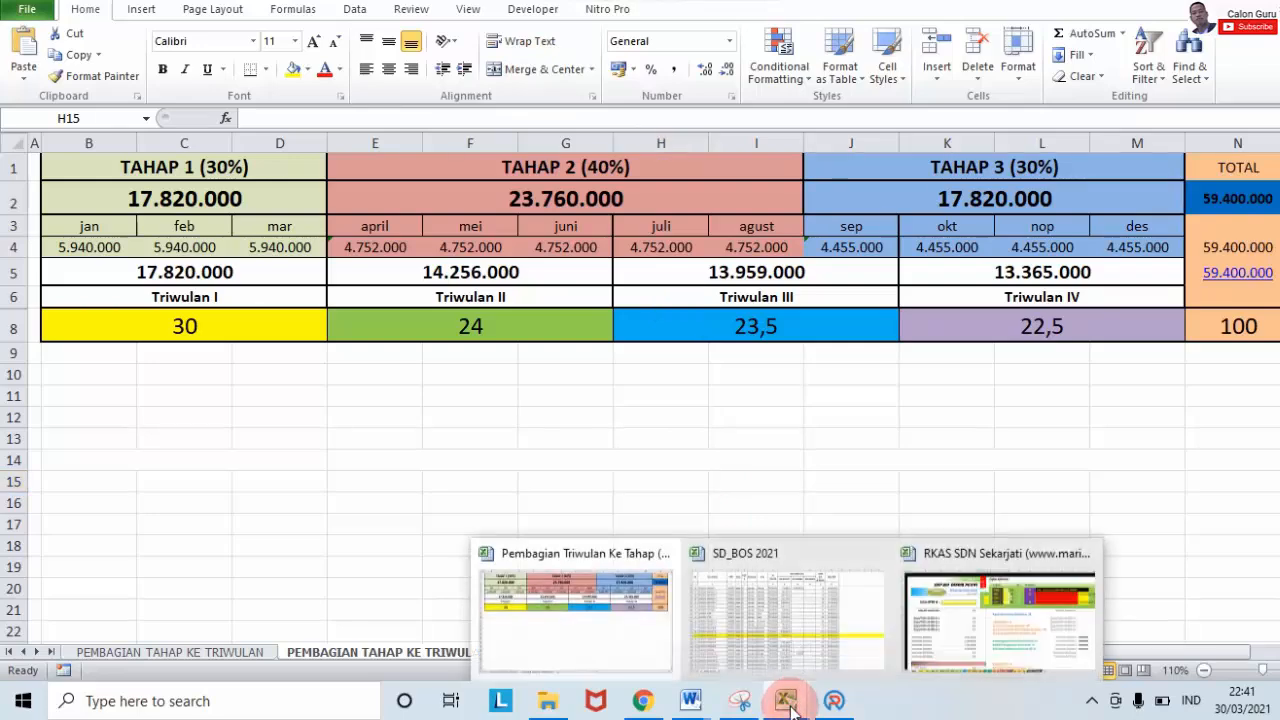
{"action": "left_click", "coordinate": [761, 607]}
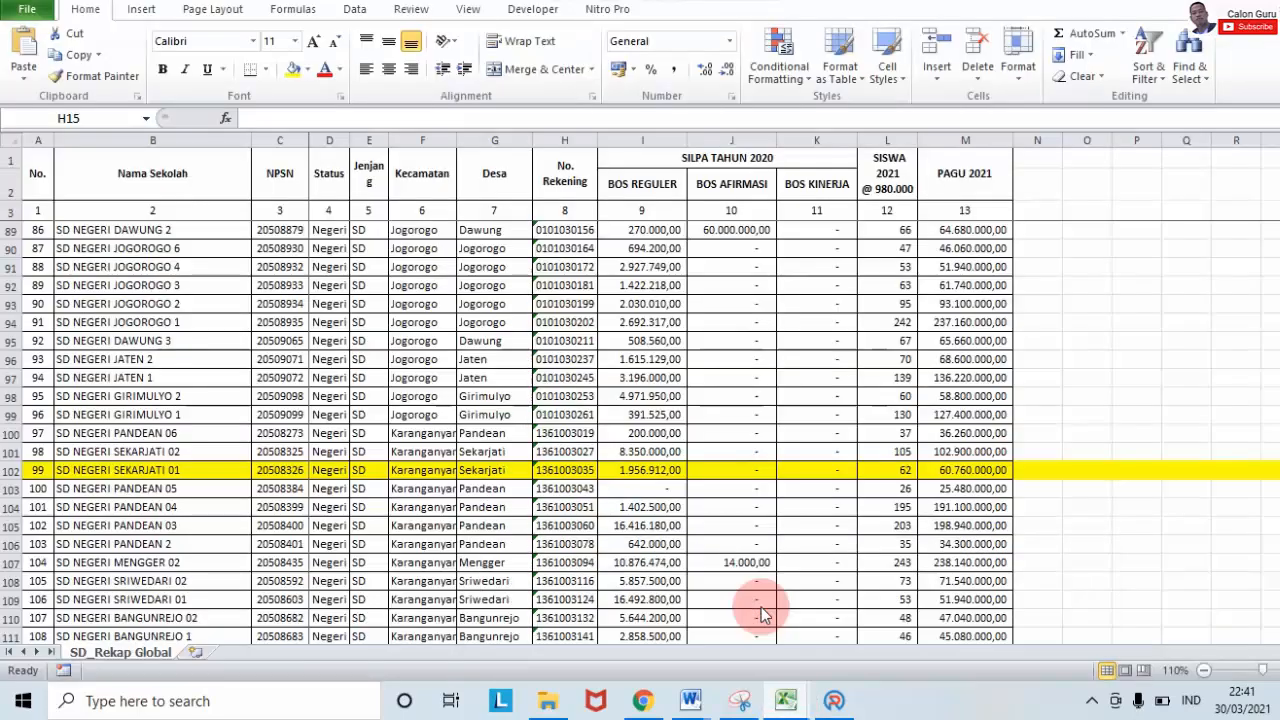
{"action": "left_click", "coordinate": [968, 467]}
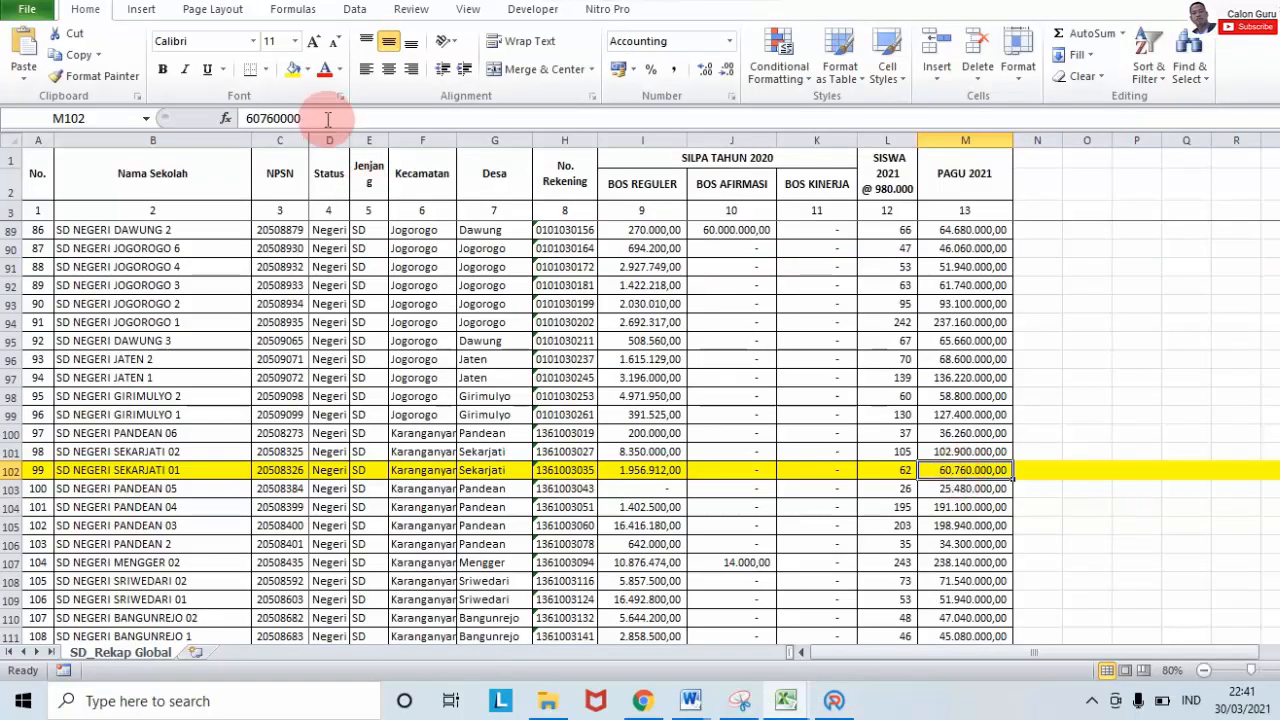
{"action": "left_click_drag", "start_coordinate": [318, 118], "coordinate": [228, 118]}
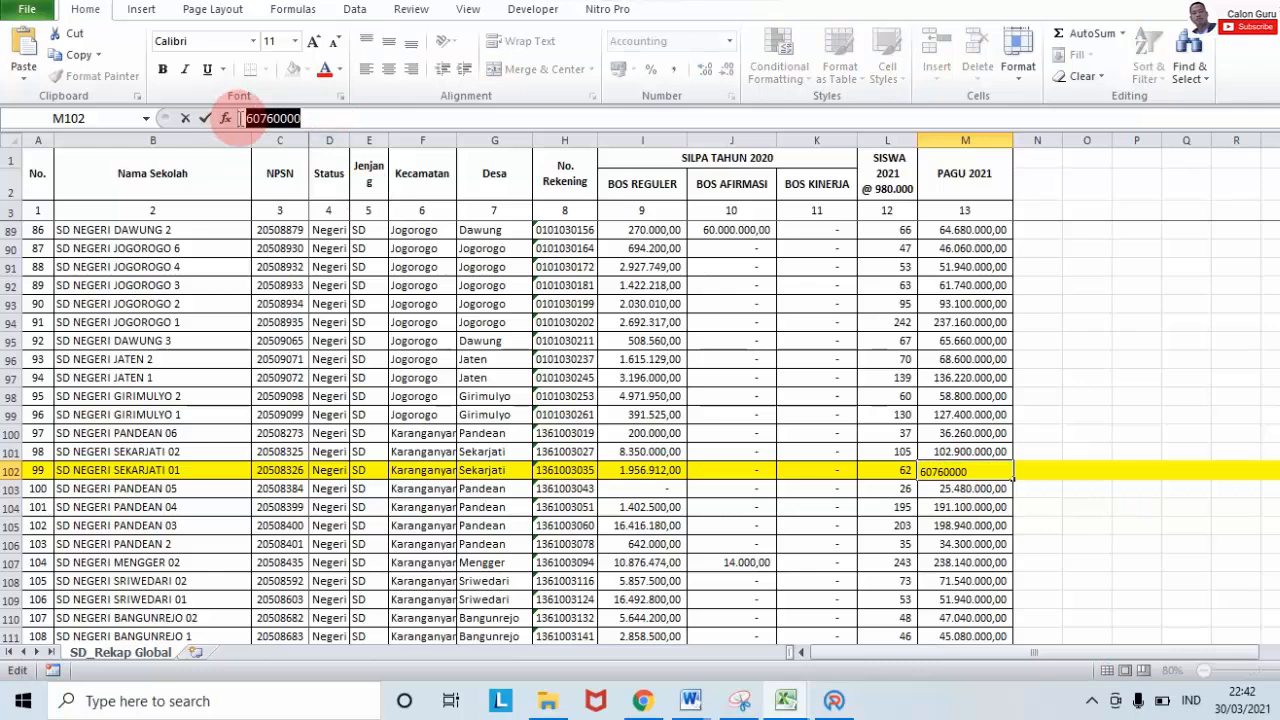
{"action": "mouse_move", "coordinate": [785, 705]}
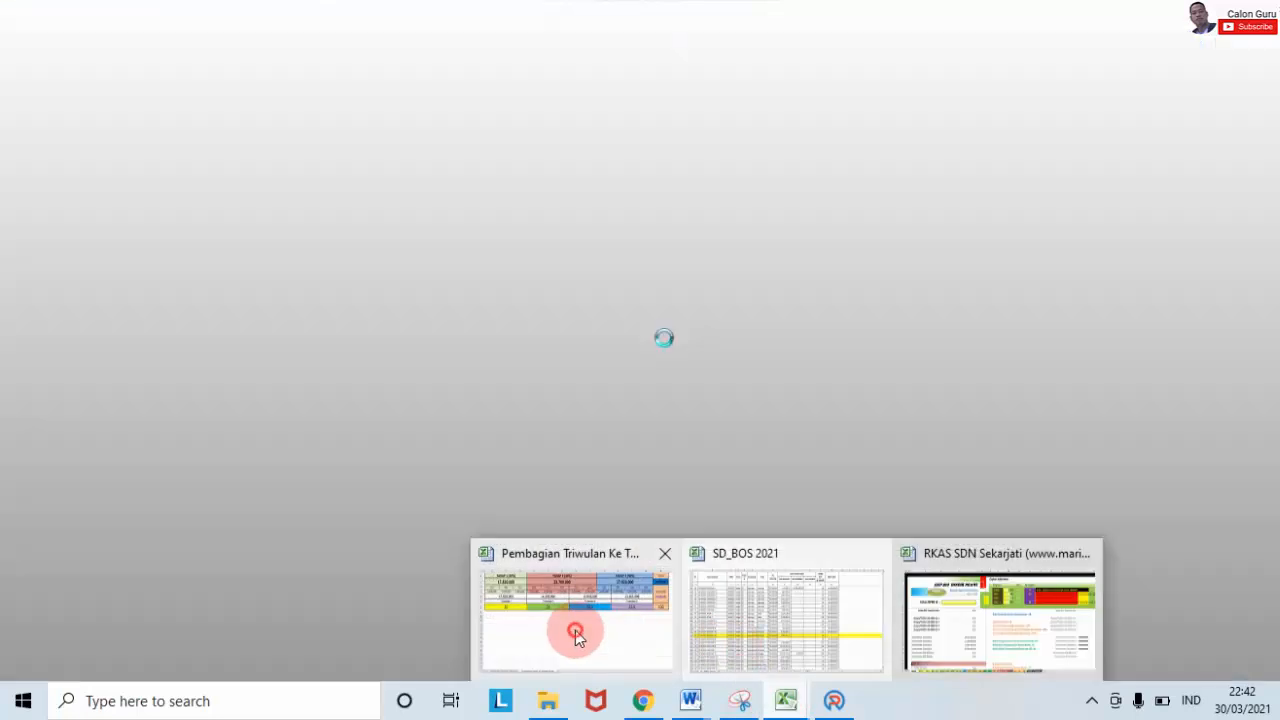
{"action": "left_click", "coordinate": [574, 632]}
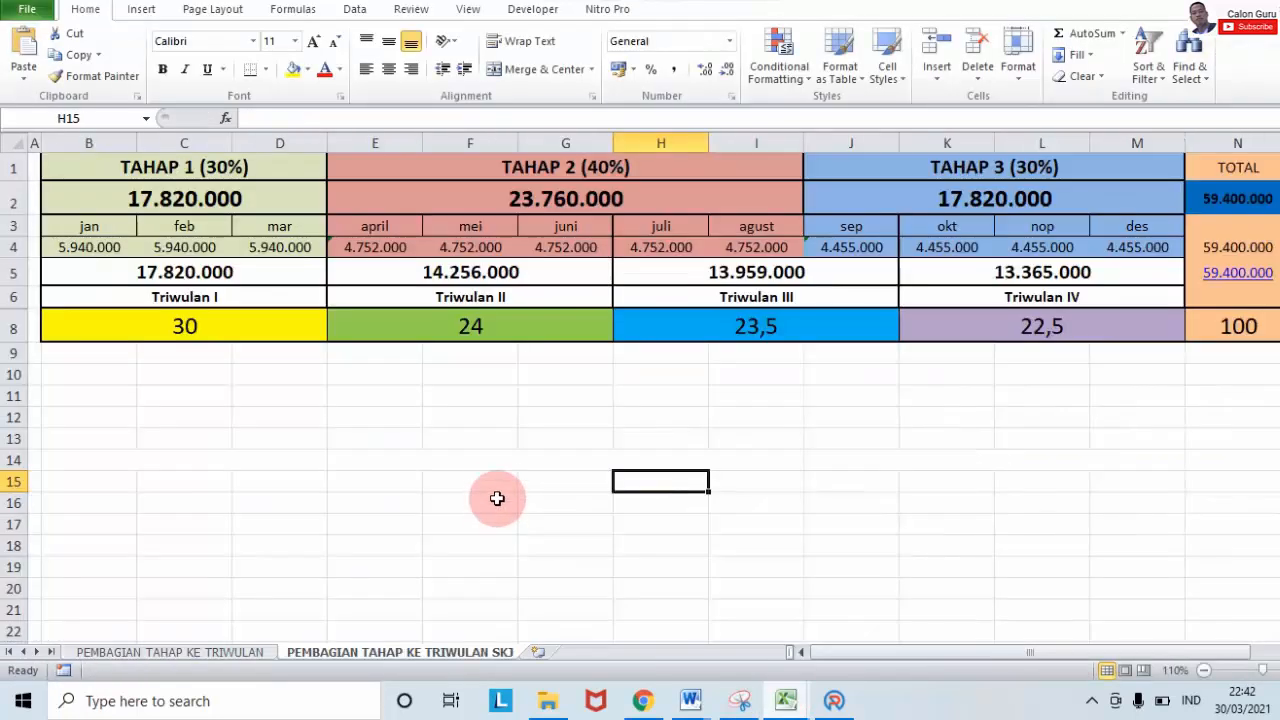
Try to paste the copied allocation into the merged cell E14 below the distribution table.
{"action": "left_click", "coordinate": [561, 460]}
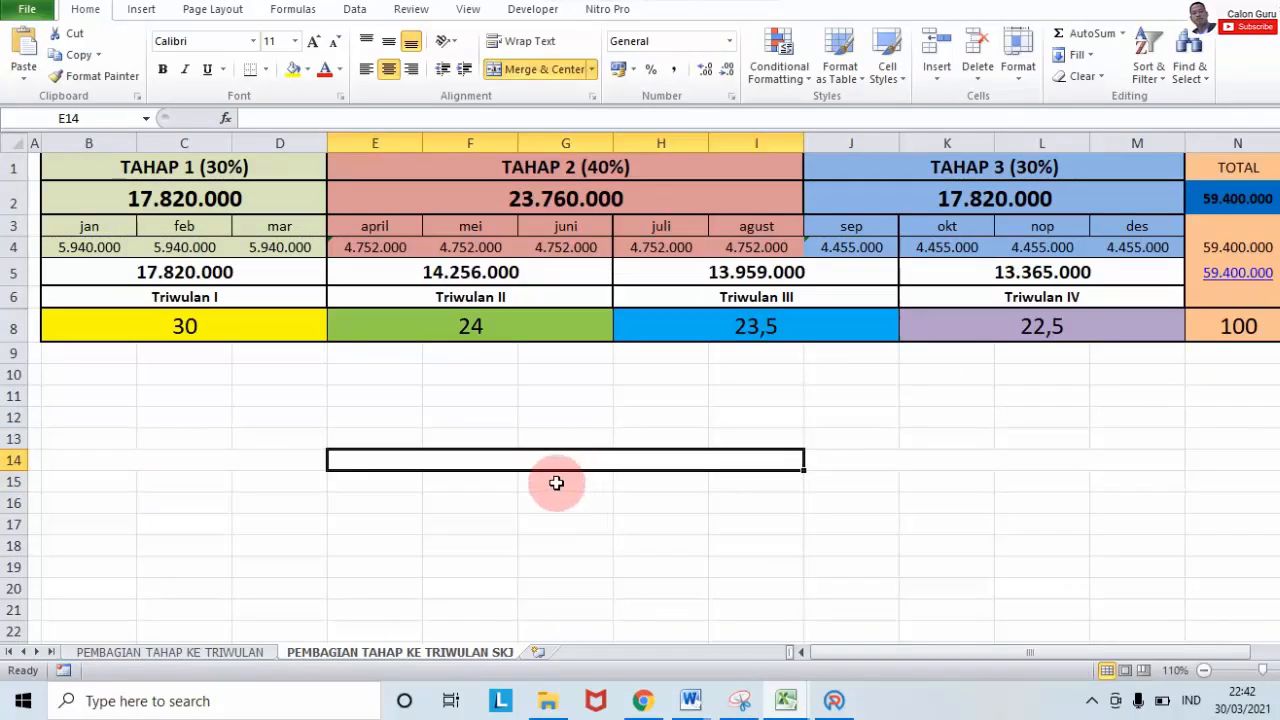
{"action": "right_click", "coordinate": [499, 461]}
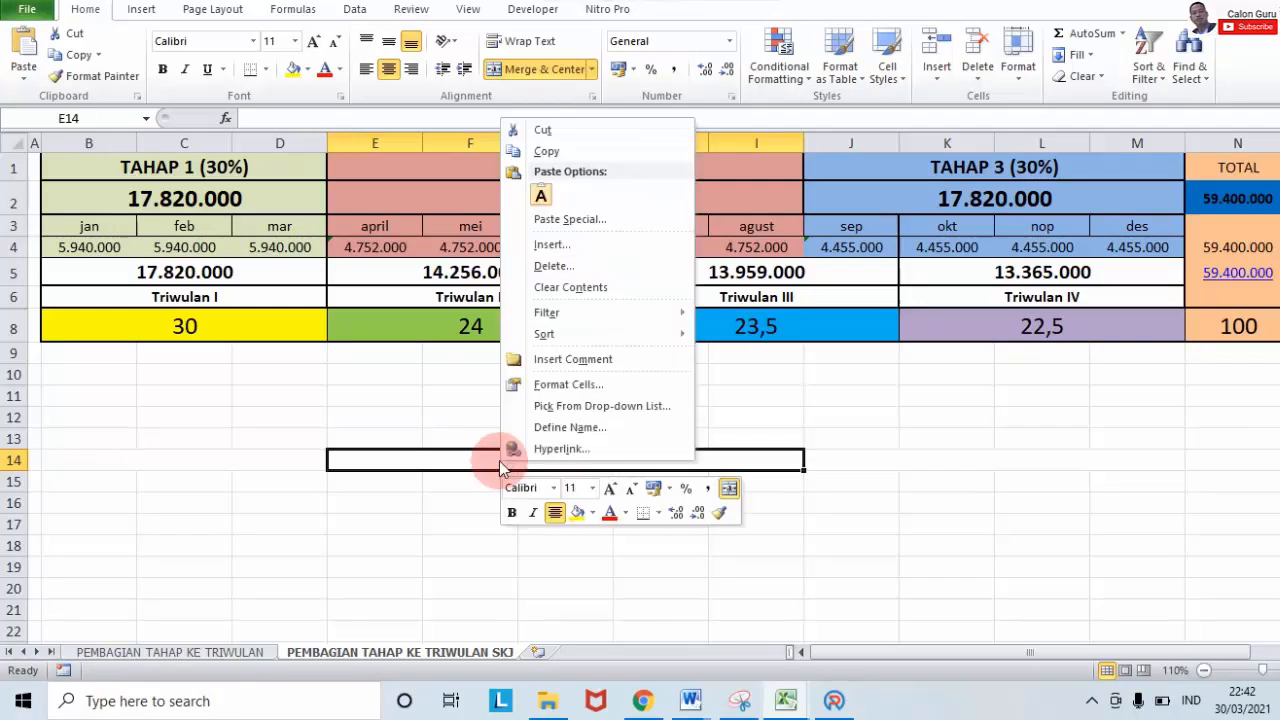
{"action": "left_click", "coordinate": [540, 197]}
{"action": "left_click", "coordinate": [620, 386]}
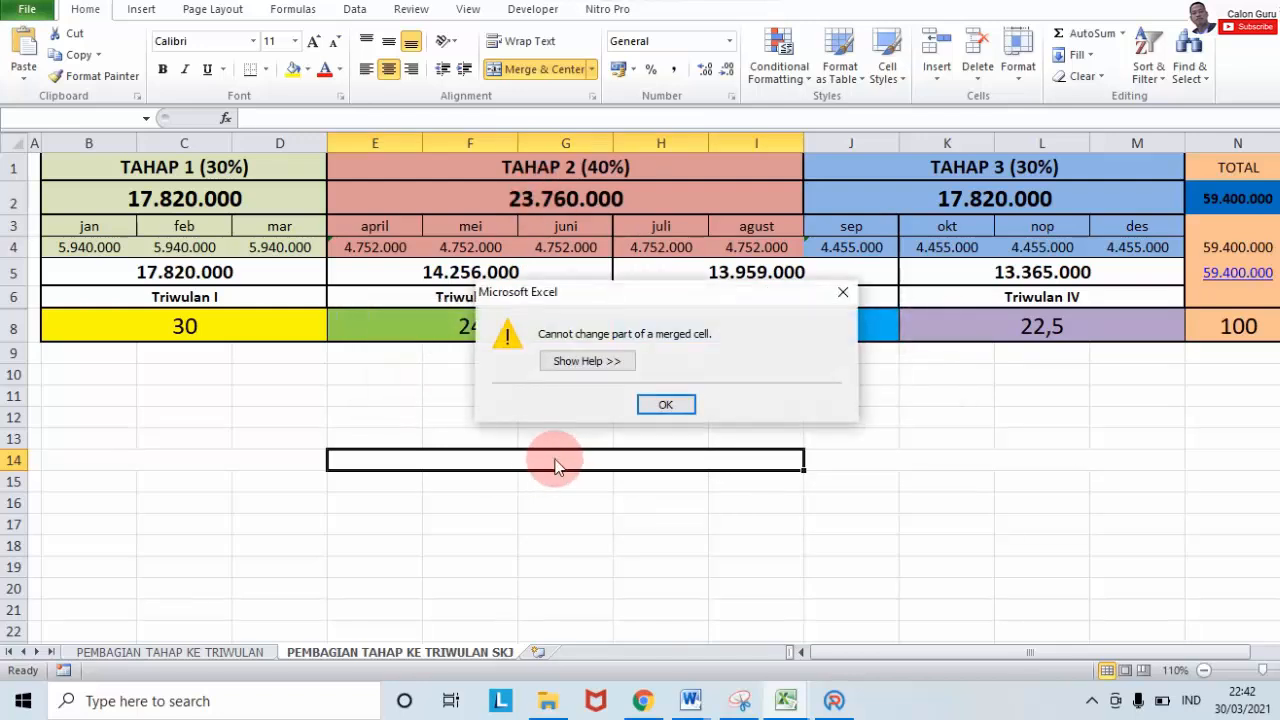
{"action": "left_click", "coordinate": [655, 404]}
Paste the copied allocation 60760000 into cell G15.
{"action": "left_click", "coordinate": [571, 482]}
{"action": "right_click", "coordinate": [572, 484]}
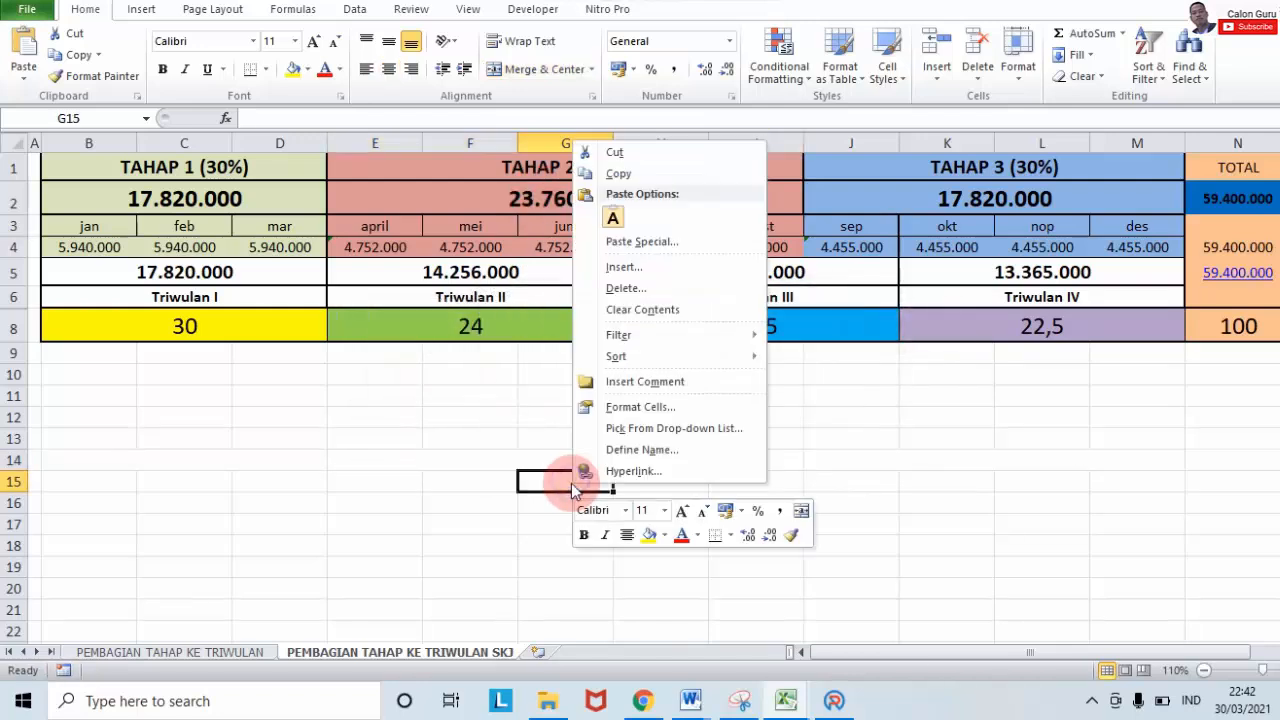
{"action": "left_click", "coordinate": [613, 219]}
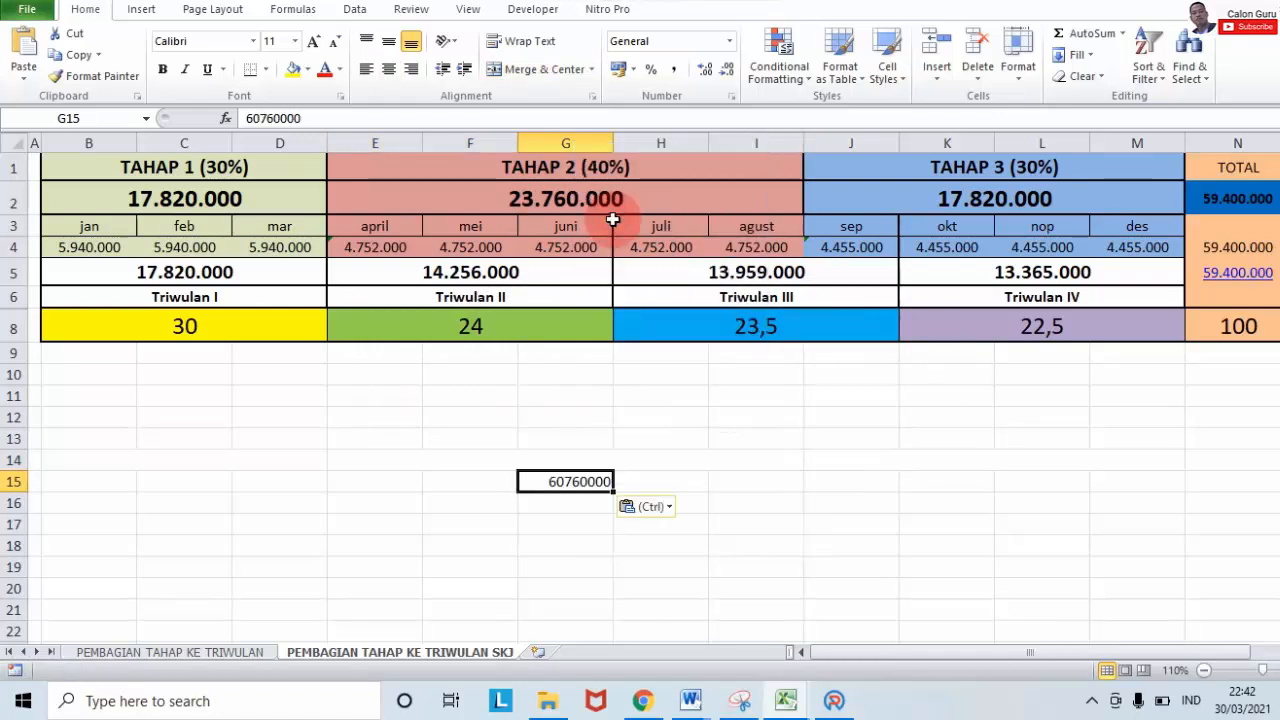
{"action": "left_click", "coordinate": [755, 560]}
Format cell G15 as Accounting with 0 decimal places and no currency symbol.
{"action": "left_click", "coordinate": [582, 481]}
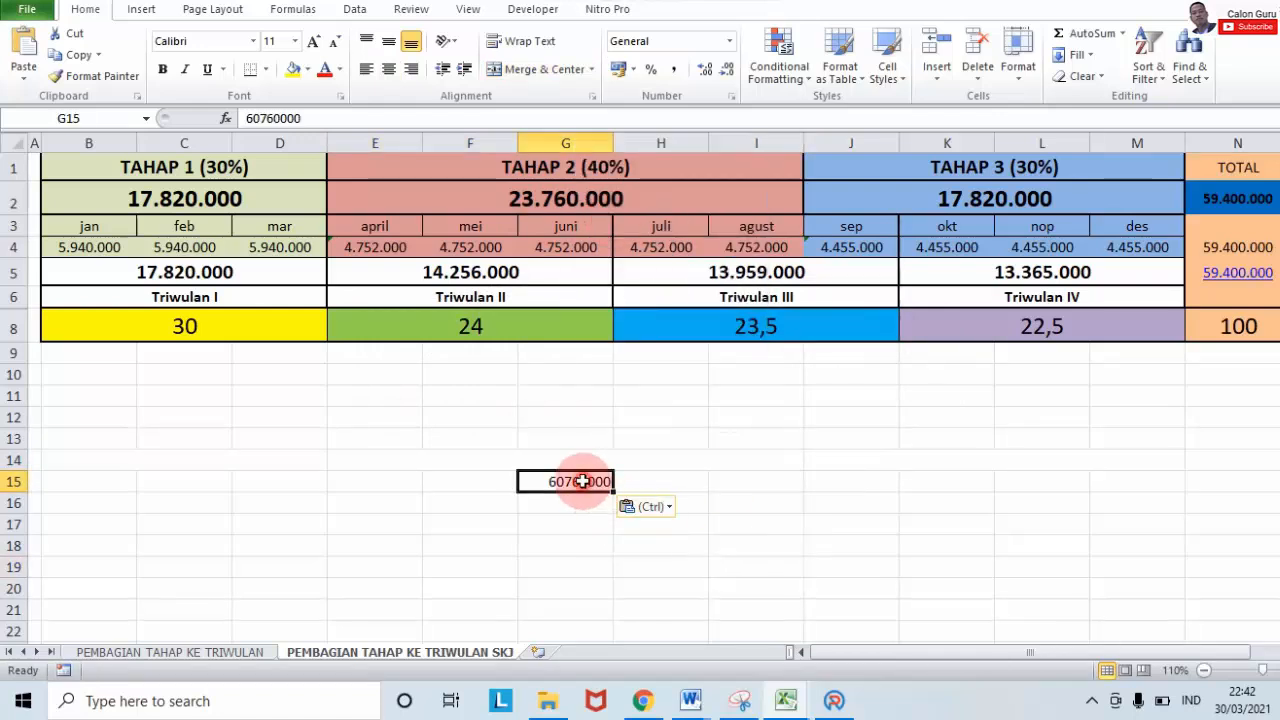
{"action": "right_click", "coordinate": [582, 481]}
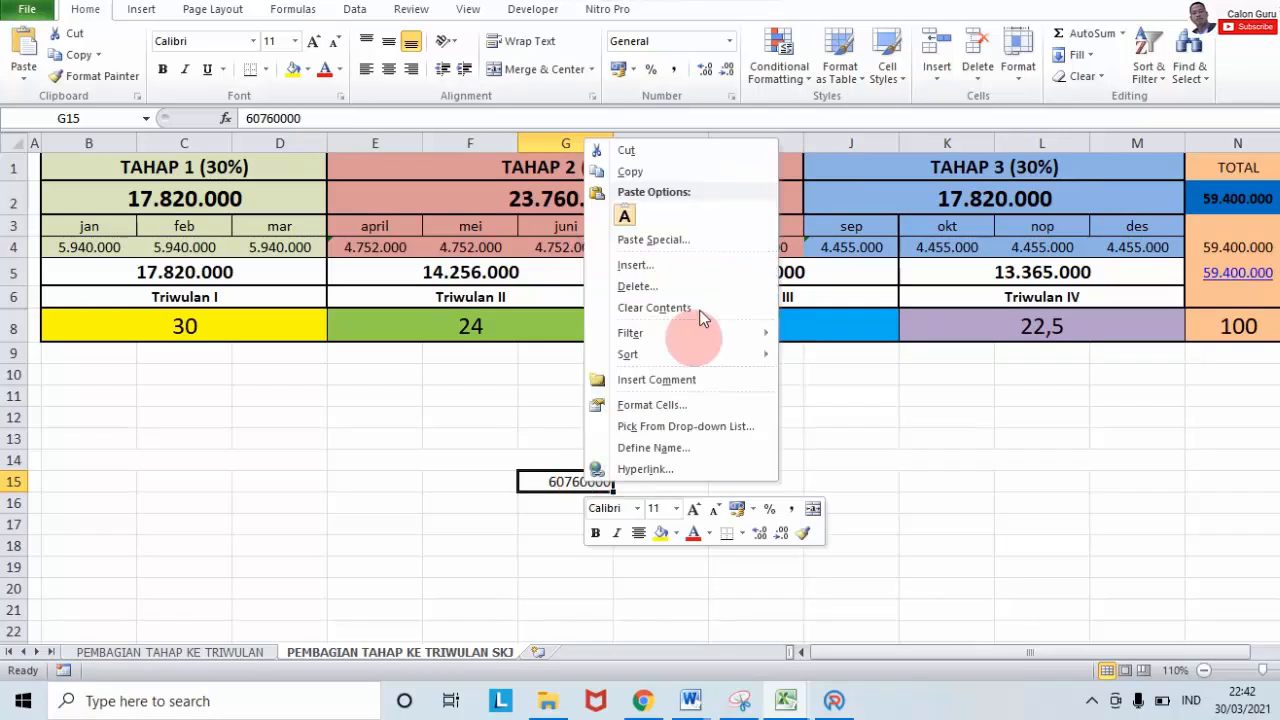
{"action": "left_click", "coordinate": [666, 402]}
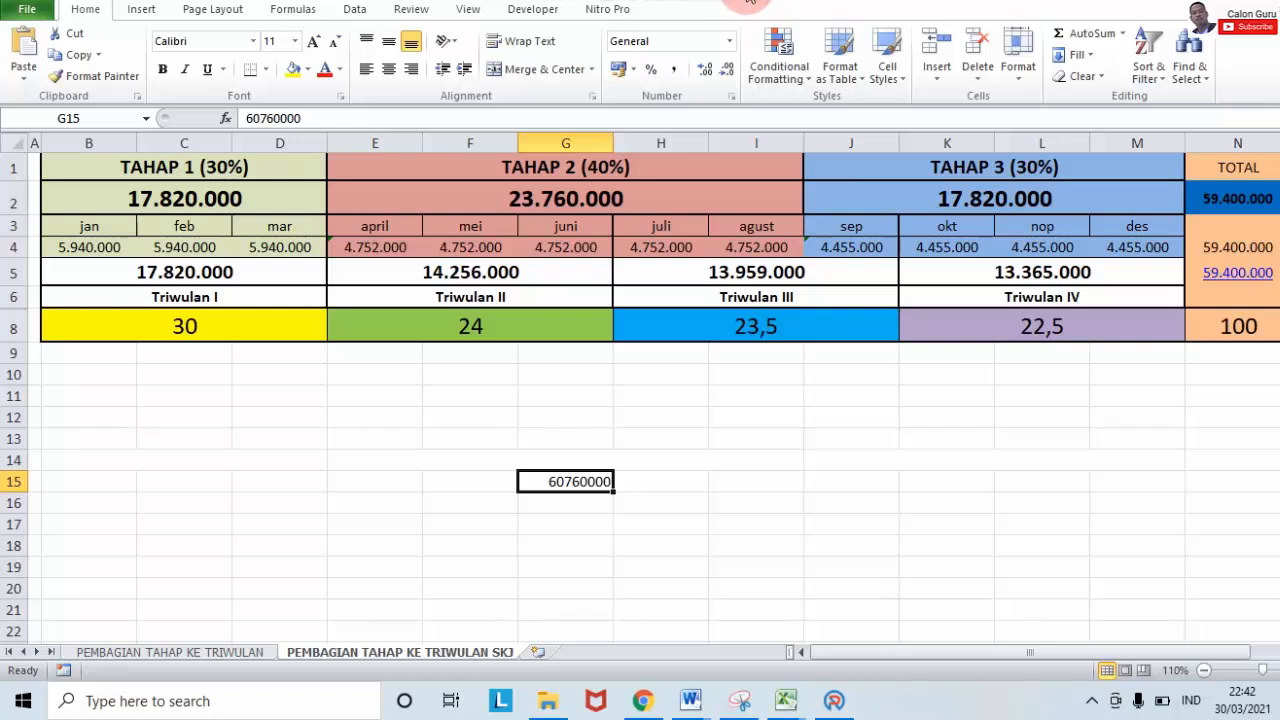
{"action": "key", "text": "ctrl+1"}
{"action": "left_click", "coordinate": [505, 485]}
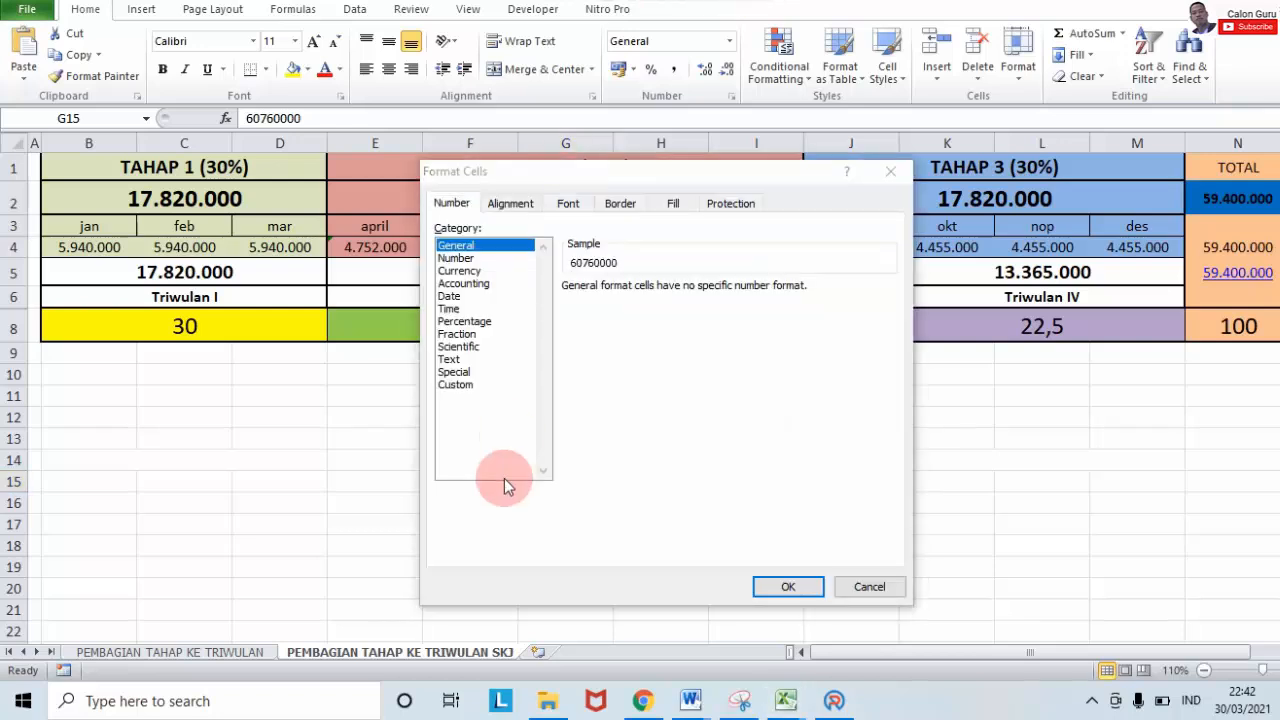
{"action": "left_click", "coordinate": [465, 284]}
{"action": "left_click", "coordinate": [657, 312]}
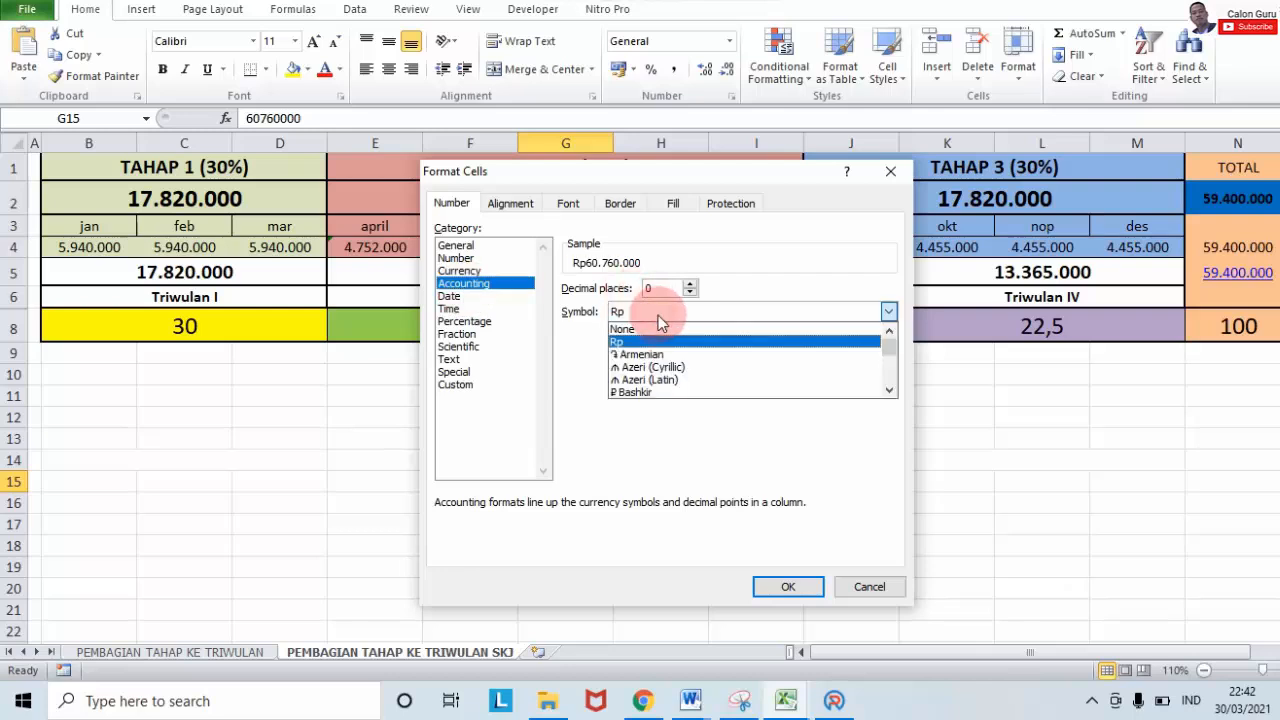
{"action": "left_click", "coordinate": [659, 330]}
{"action": "left_click", "coordinate": [788, 588]}
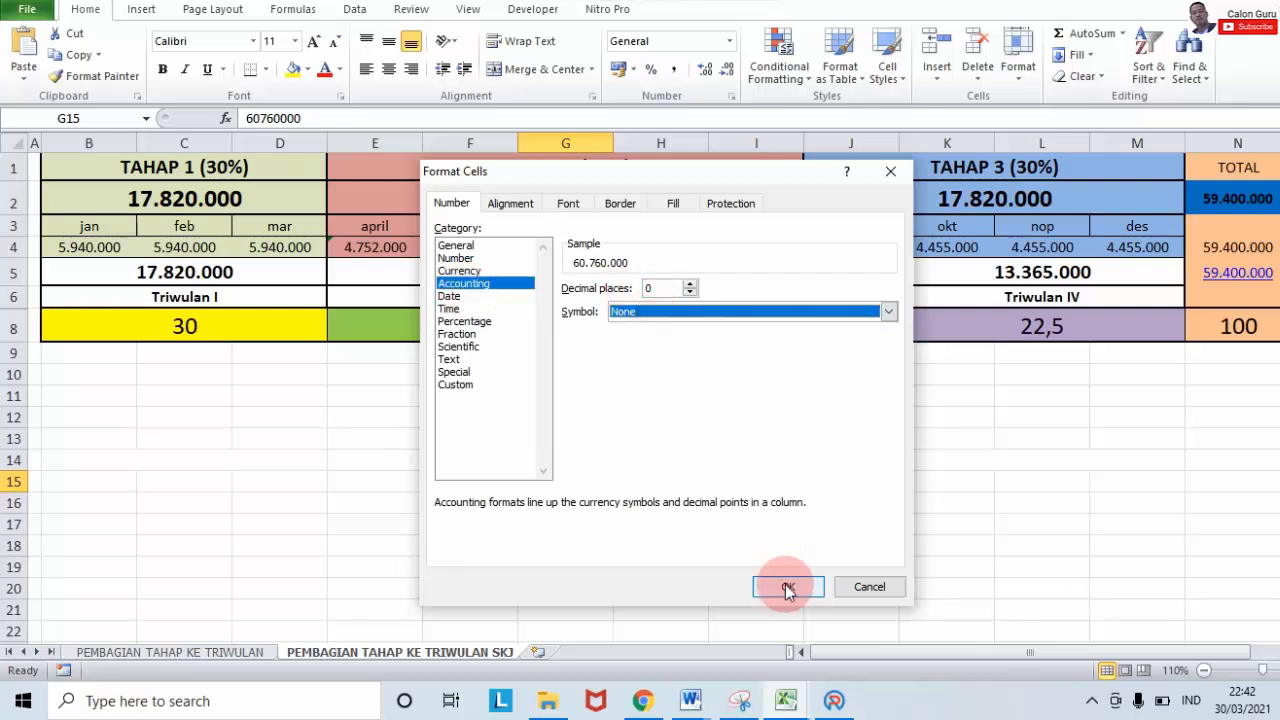
Inspect the formula behind the TOTAL amount in cell N2.
{"action": "left_click", "coordinate": [715, 526]}
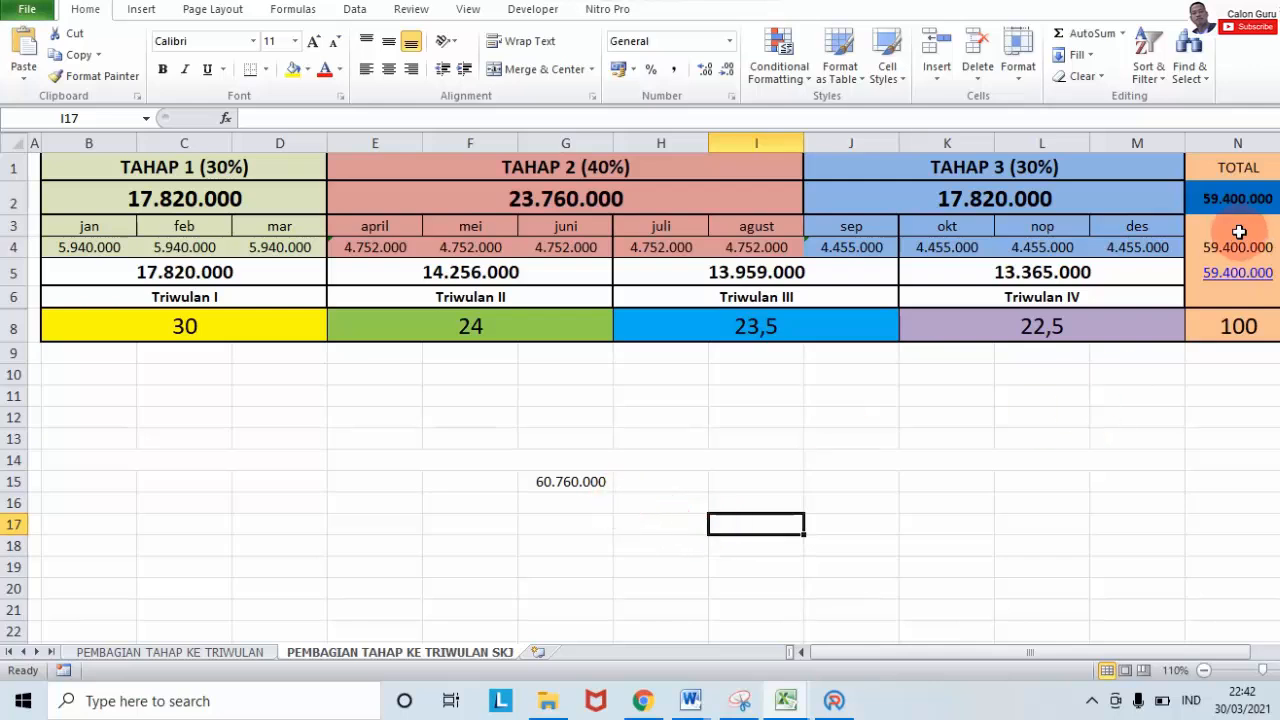
{"action": "left_click", "coordinate": [1230, 198]}
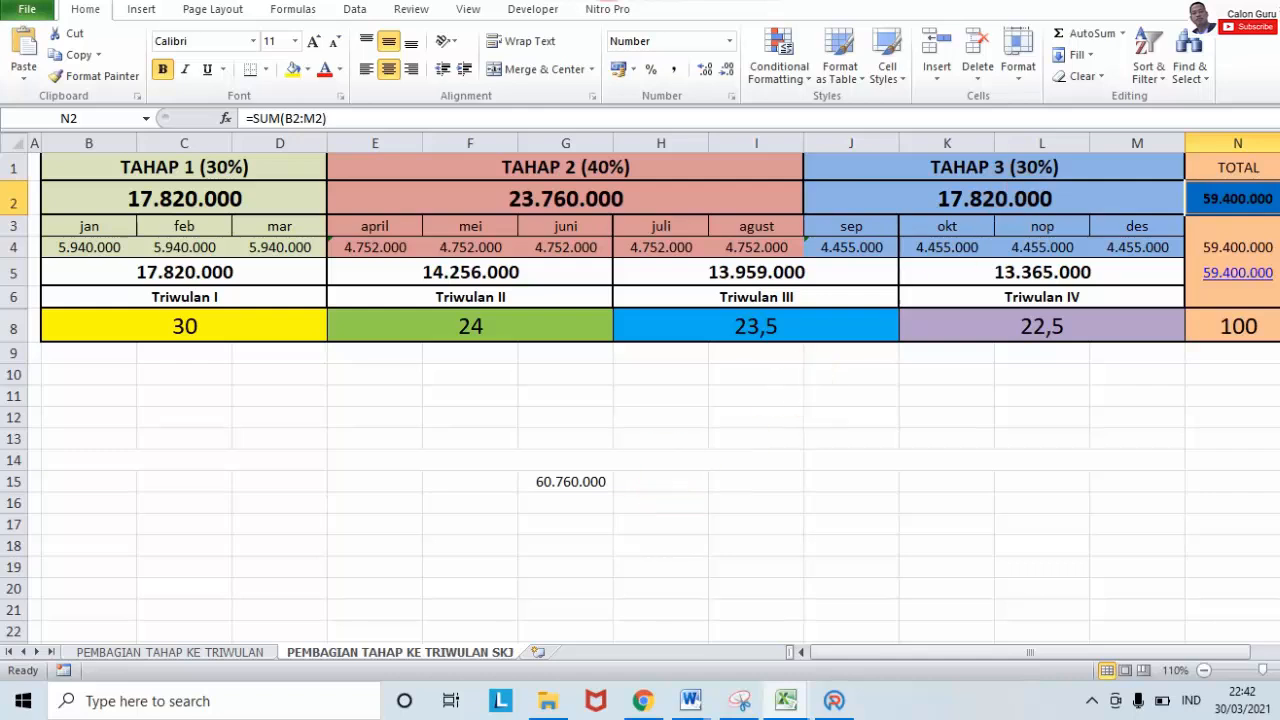
{"action": "left_click", "coordinate": [755, 2]}
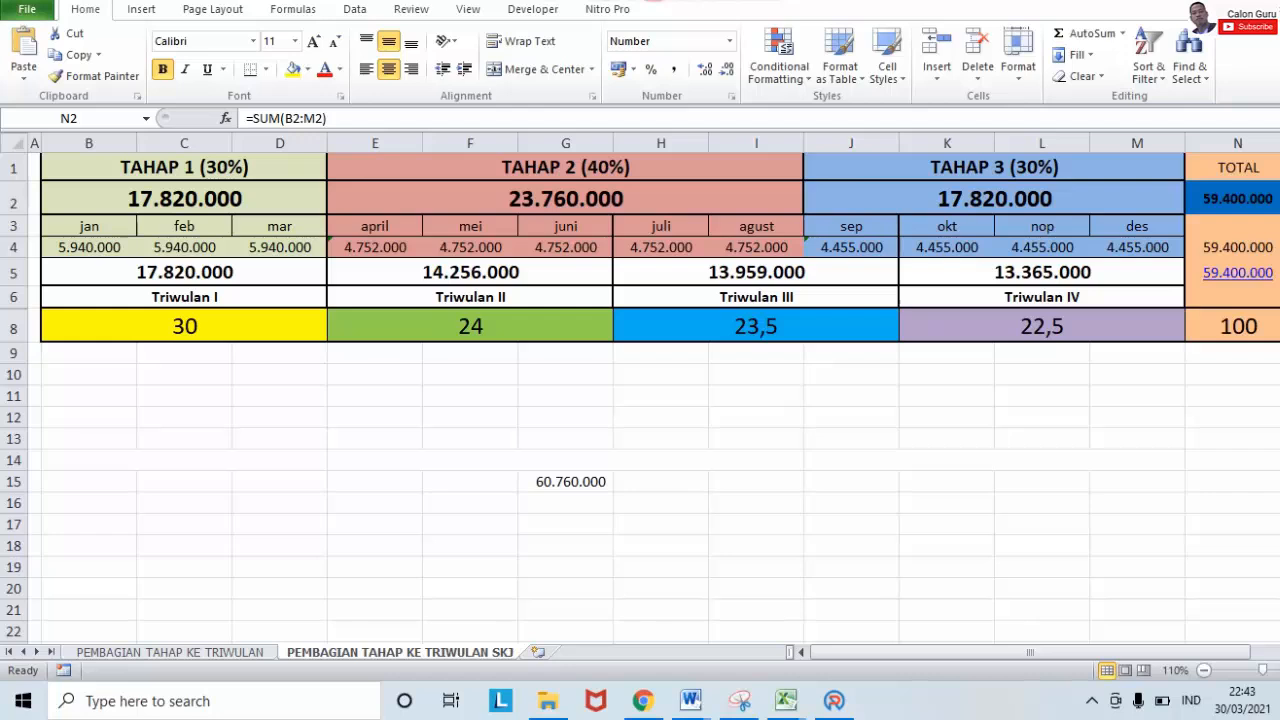
Label cells H15, I15 and J15 as Tahap 1, Tahap 2 and Tahap 3, beside the allocation amount.
{"action": "left_click", "coordinate": [677, 479]}
{"action": "type", "text": "Tahap 1"}
{"action": "left_click", "coordinate": [719, 479]}
{"action": "type", "text": "T"}
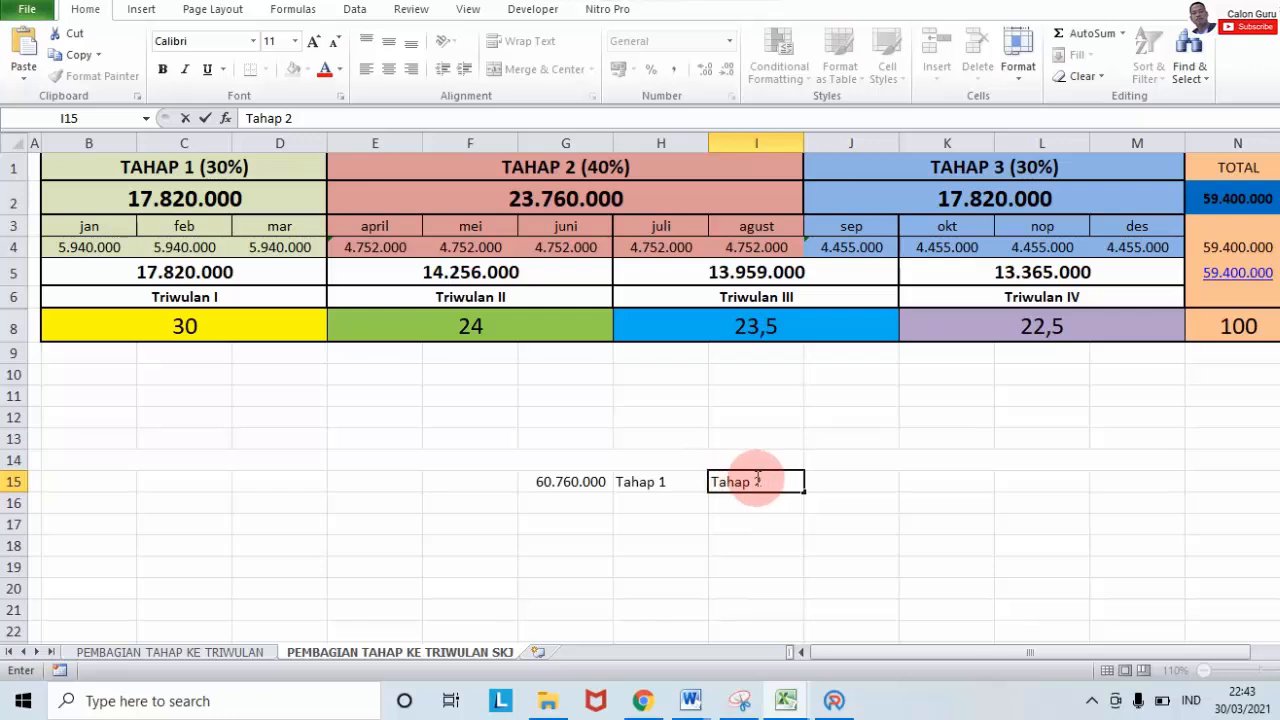
{"action": "left_click", "coordinate": [817, 482]}
{"action": "type", "text": "Ta"}
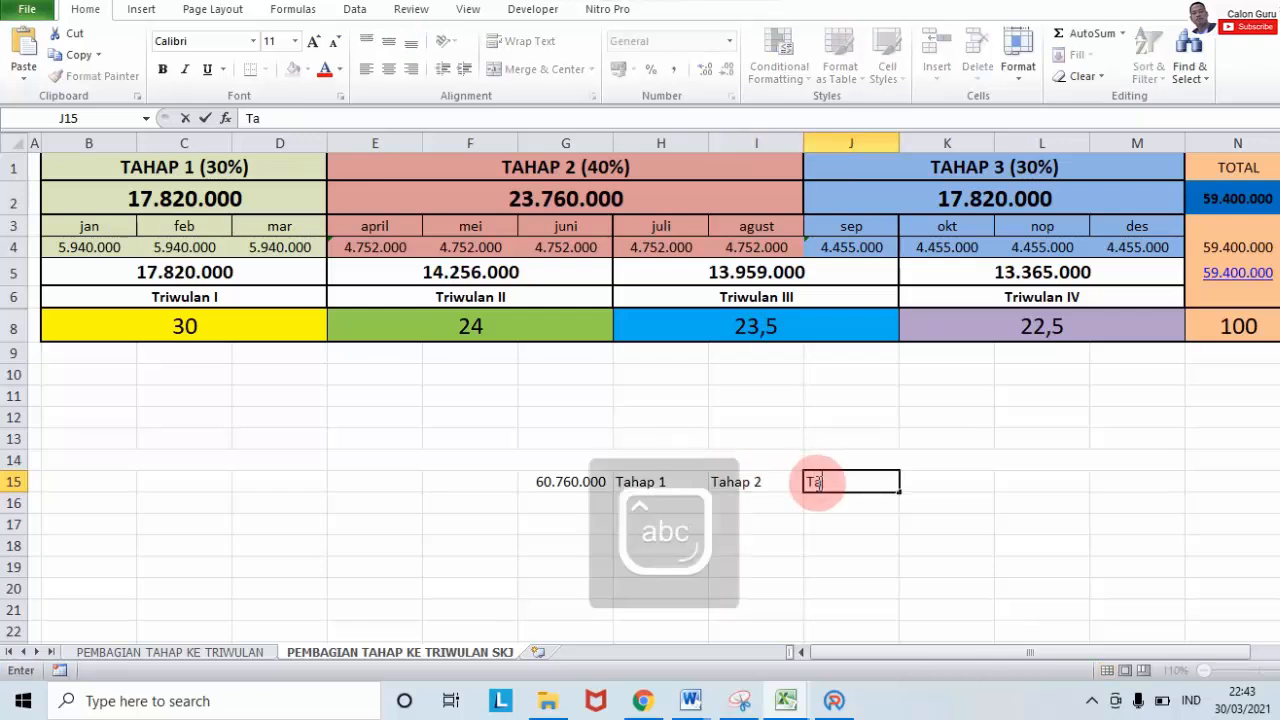
{"action": "type", "text": "hap 3"}
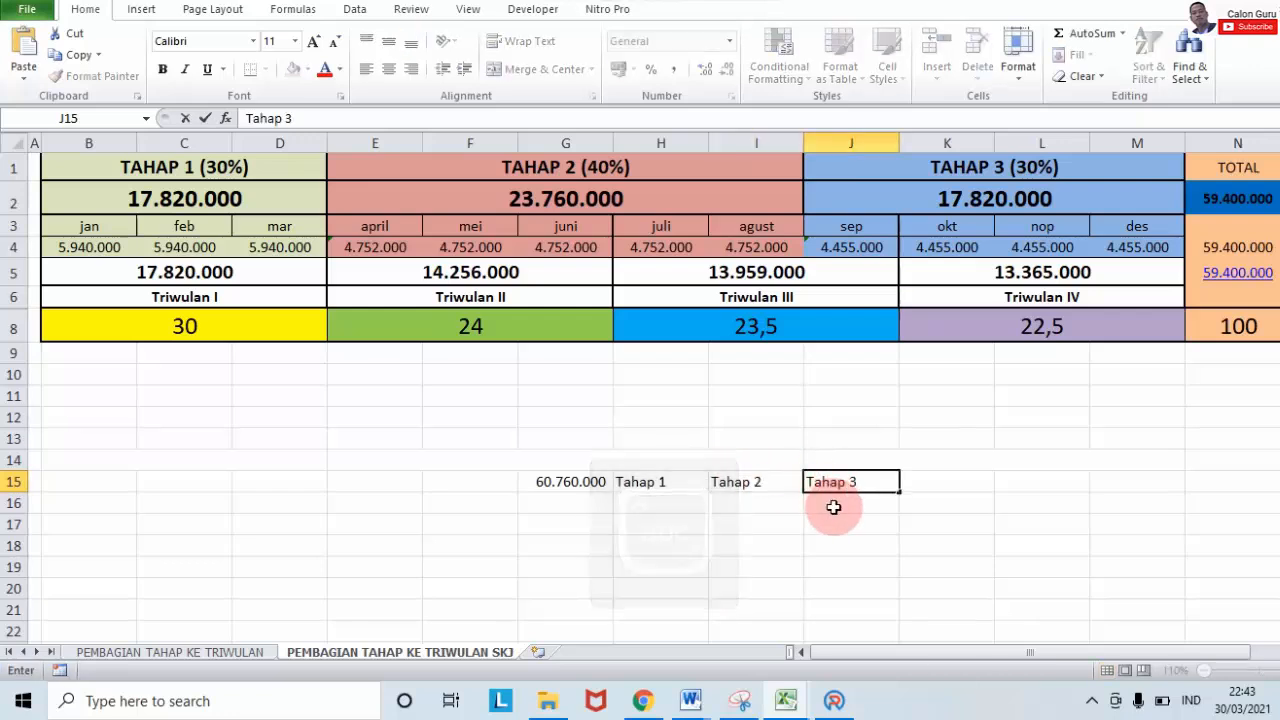
{"action": "key", "text": "Return"}
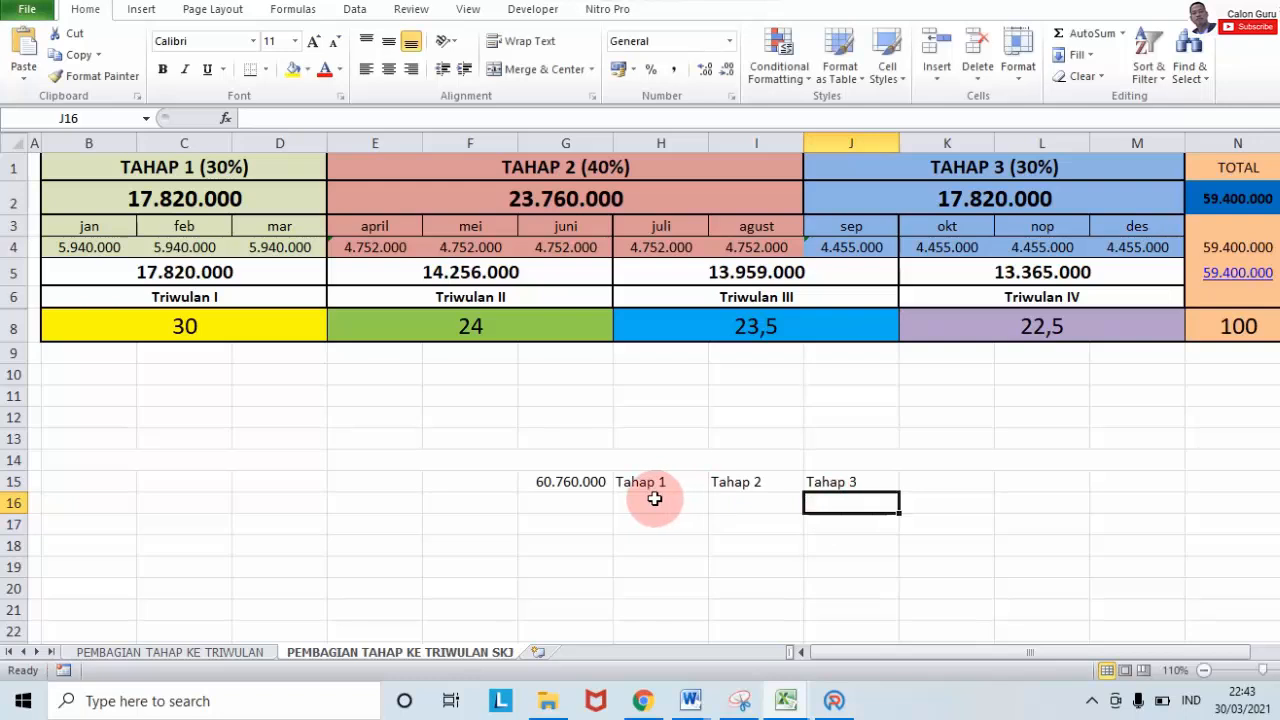
Enter the stage percentages 30, 40 and 30 in cells H16, I16 and J16 under the Tahap labels.
{"action": "left_click", "coordinate": [654, 498]}
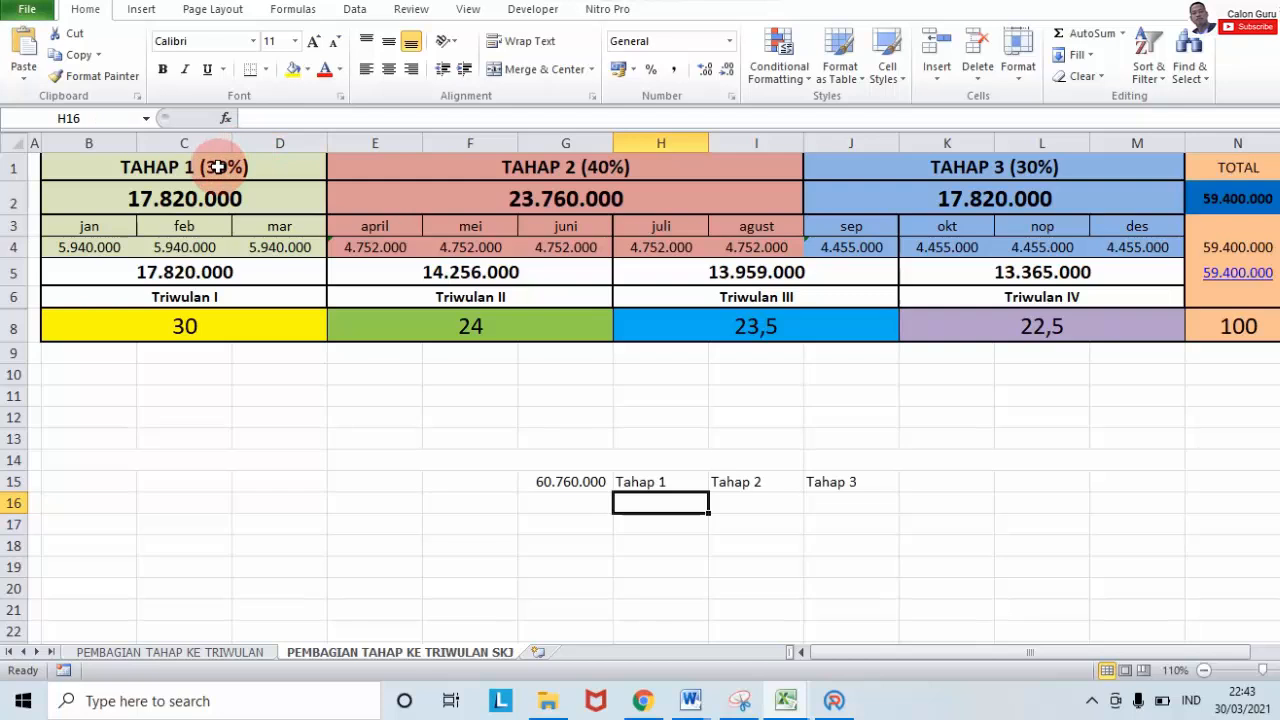
{"action": "type", "text": "30"}
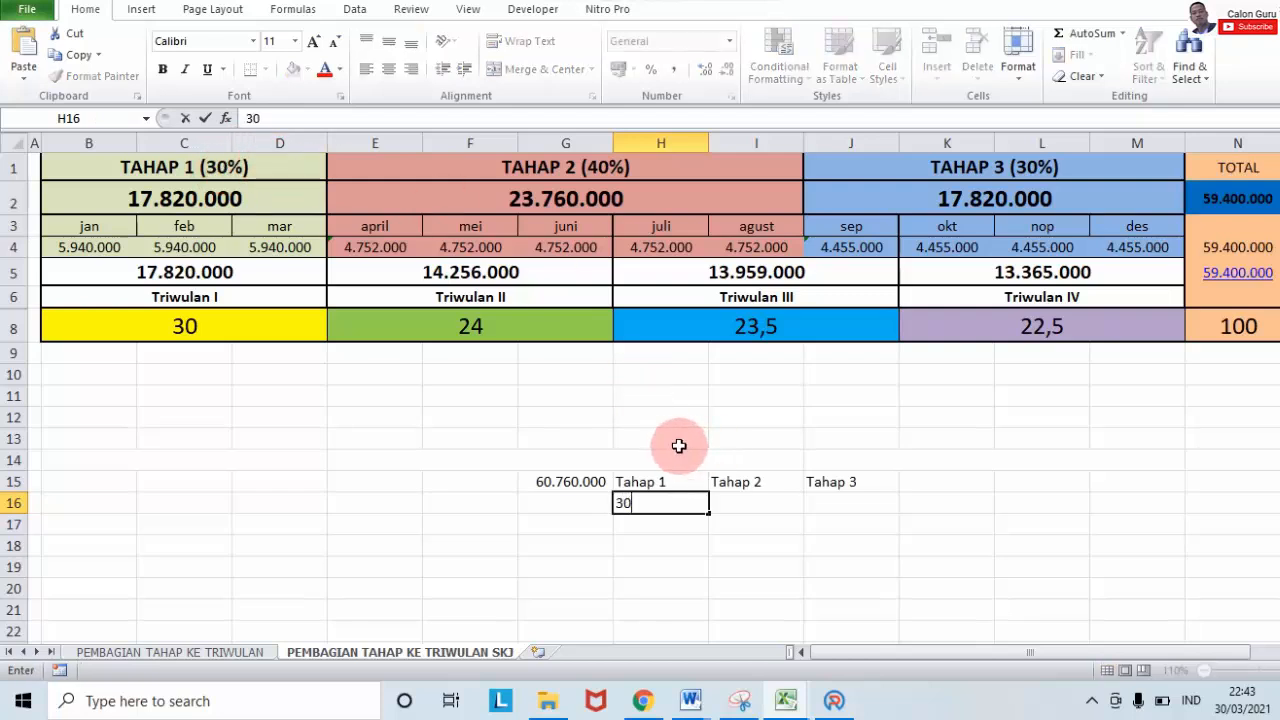
{"action": "left_click", "coordinate": [740, 504]}
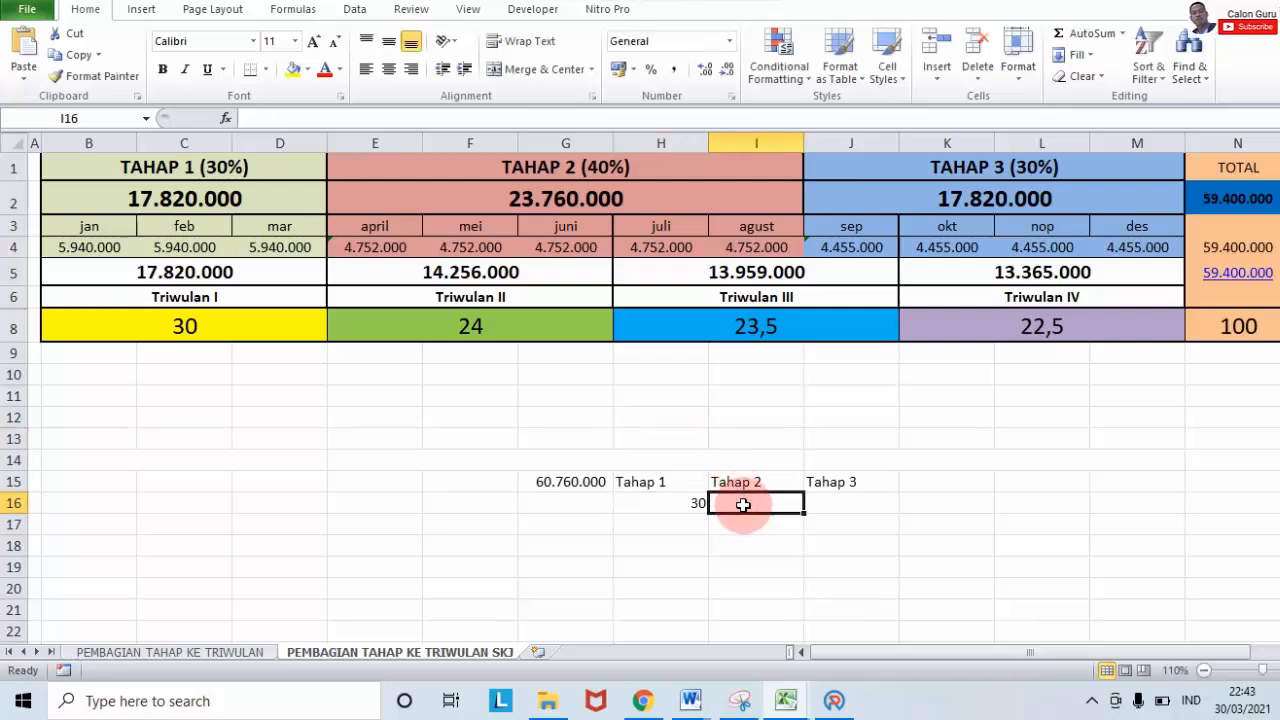
{"action": "type", "text": "40"}
{"action": "left_click", "coordinate": [817, 497]}
{"action": "type", "text": "30"}
{"action": "left_click", "coordinate": [1014, 500]}
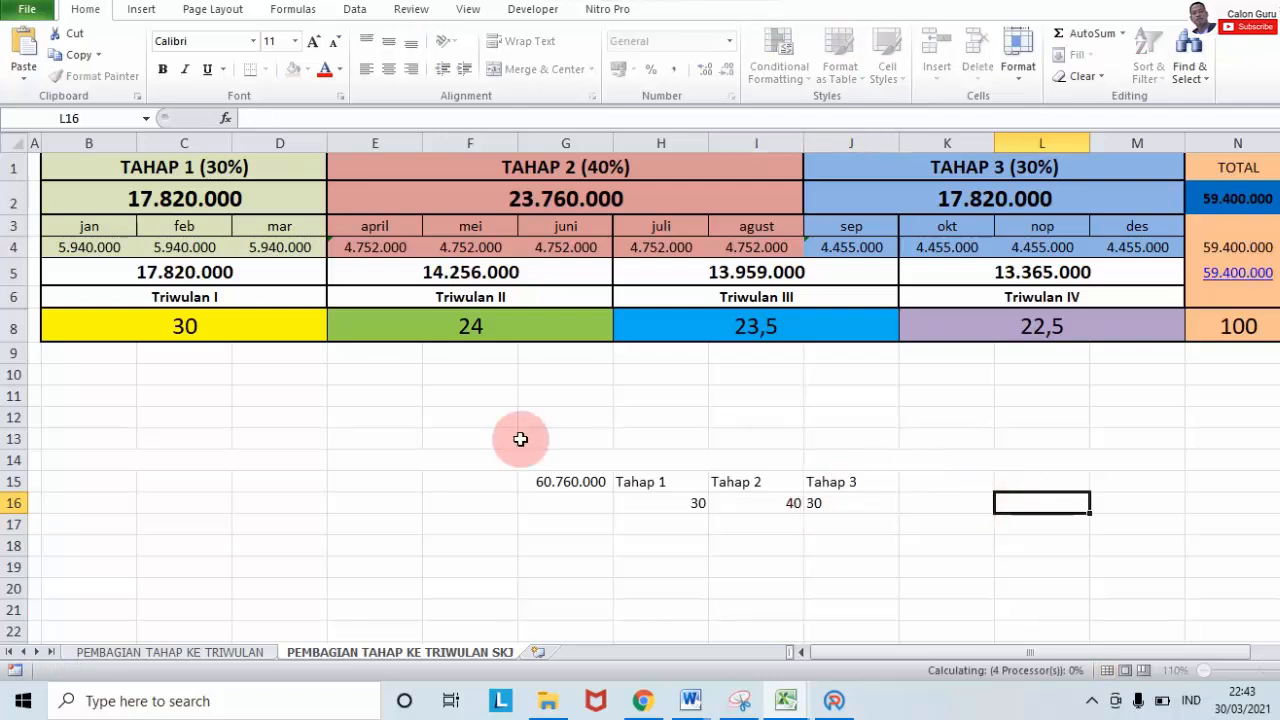
Apply All Borders to the range G15:J18 holding the allocation and Tahap percentages.
{"action": "left_click_drag", "start_coordinate": [553, 481], "coordinate": [860, 534]}
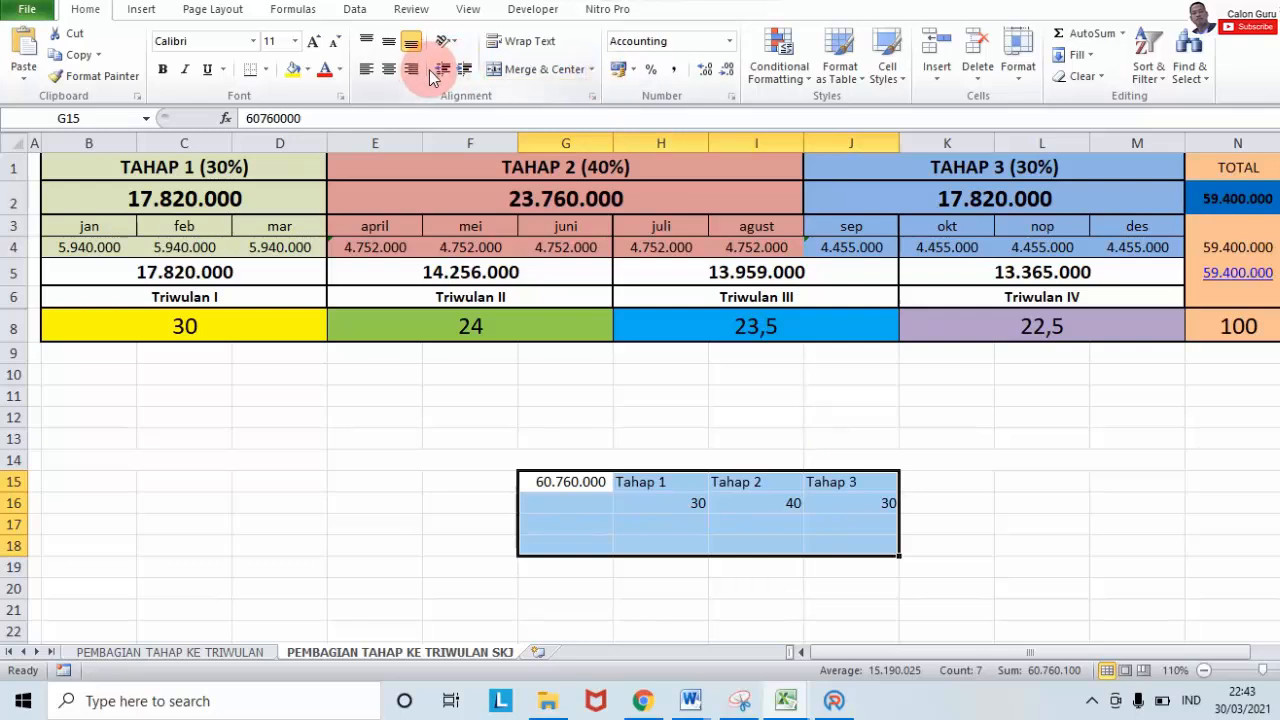
{"action": "left_click", "coordinate": [265, 69]}
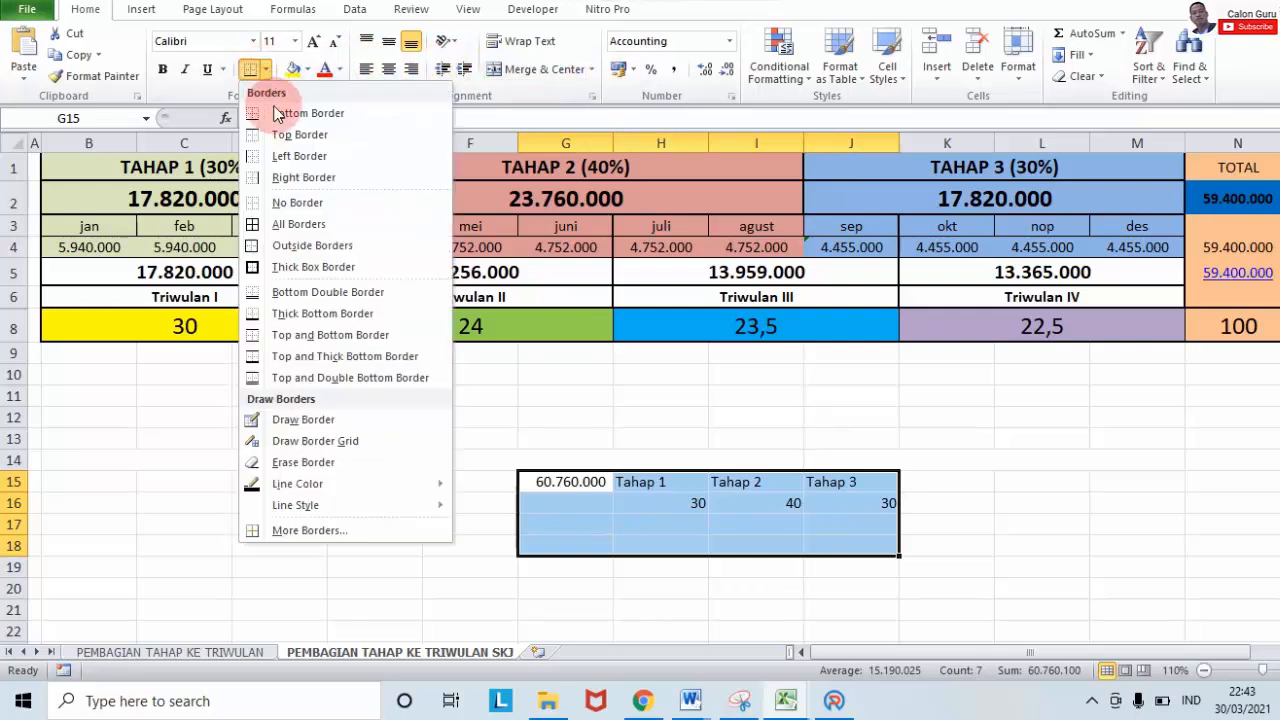
{"action": "left_click", "coordinate": [285, 224]}
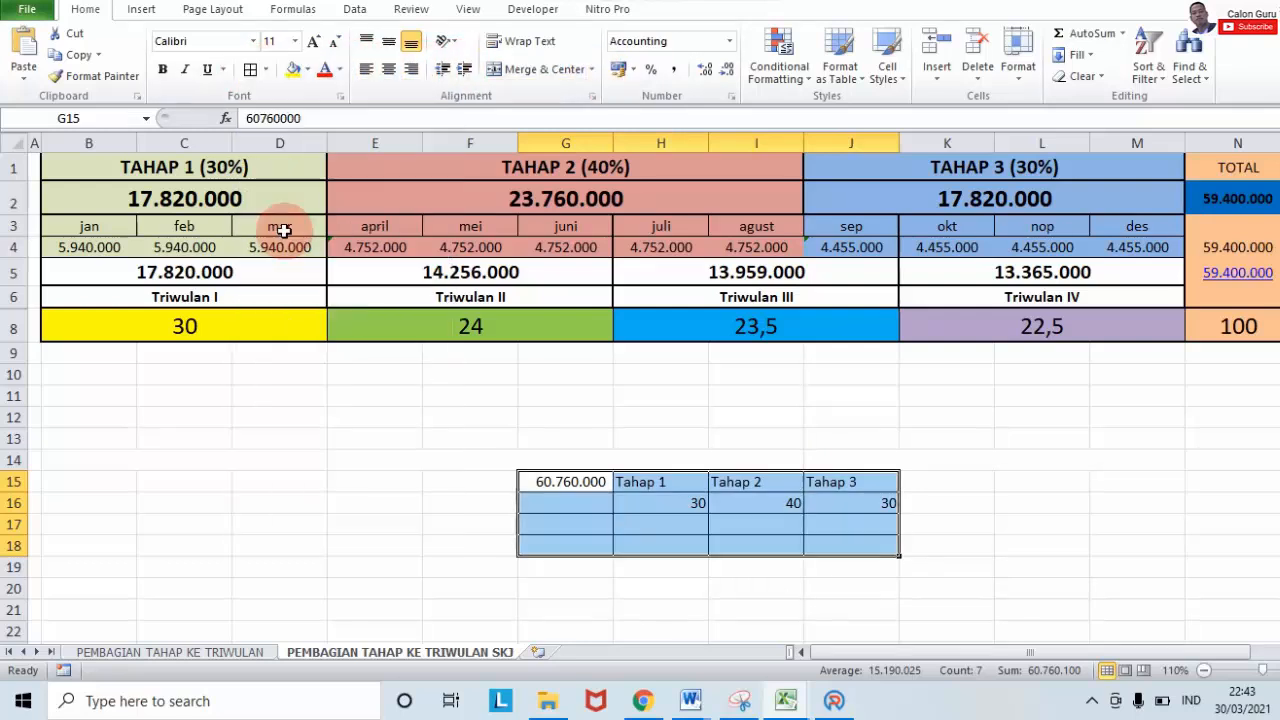
{"action": "left_click", "coordinate": [1089, 530]}
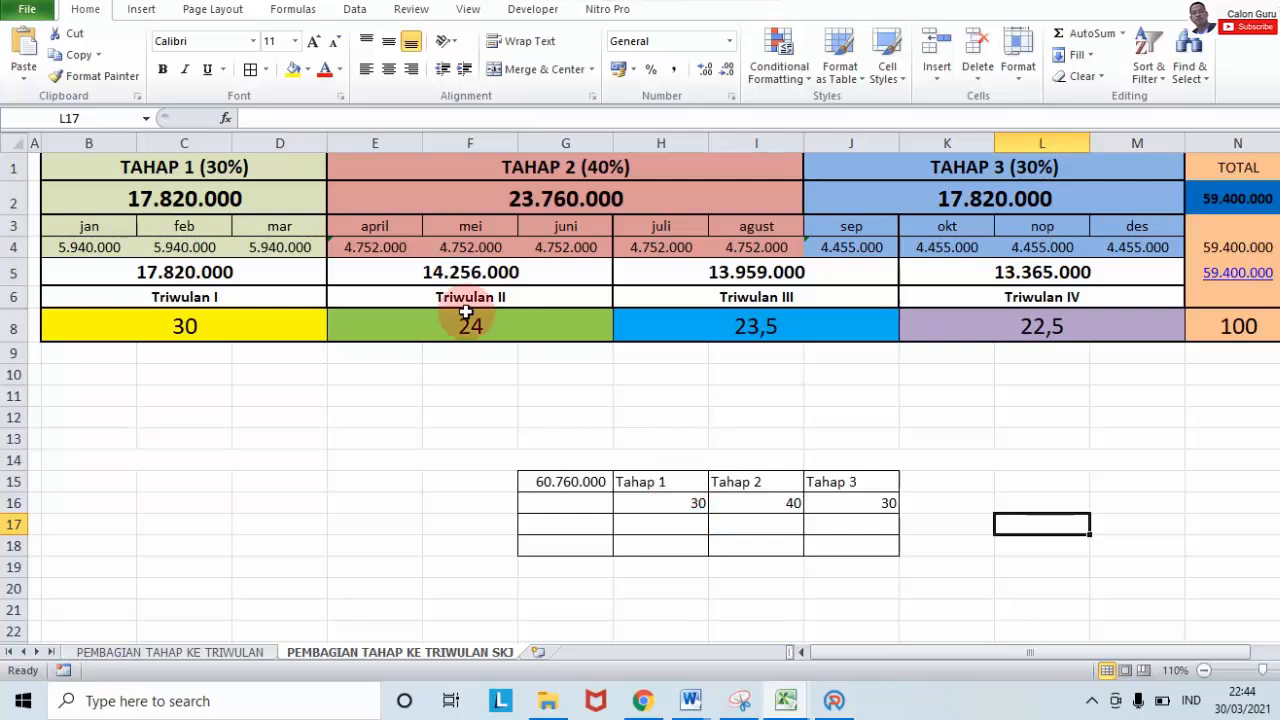
Enter the partial calculation 30/100* in cell H17 under the Tahap 1 percentage.
{"action": "left_click", "coordinate": [255, 196]}
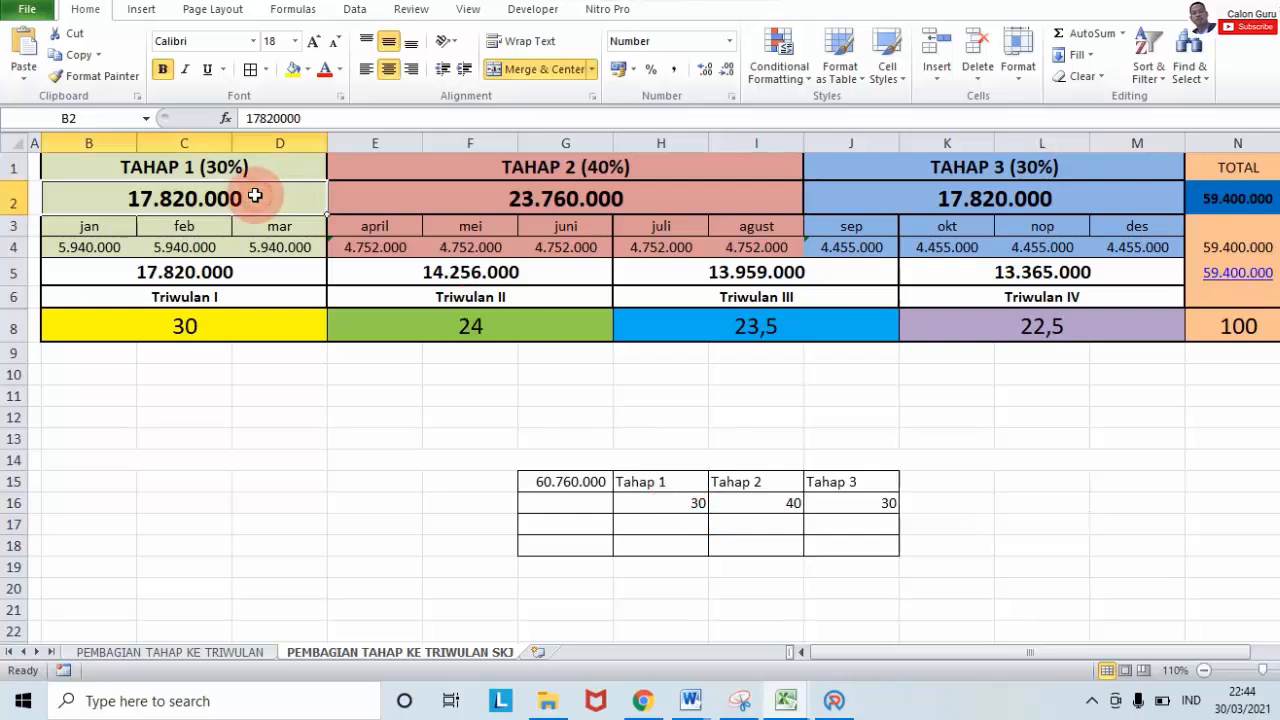
{"action": "left_click", "coordinate": [670, 508]}
{"action": "left_click", "coordinate": [668, 524]}
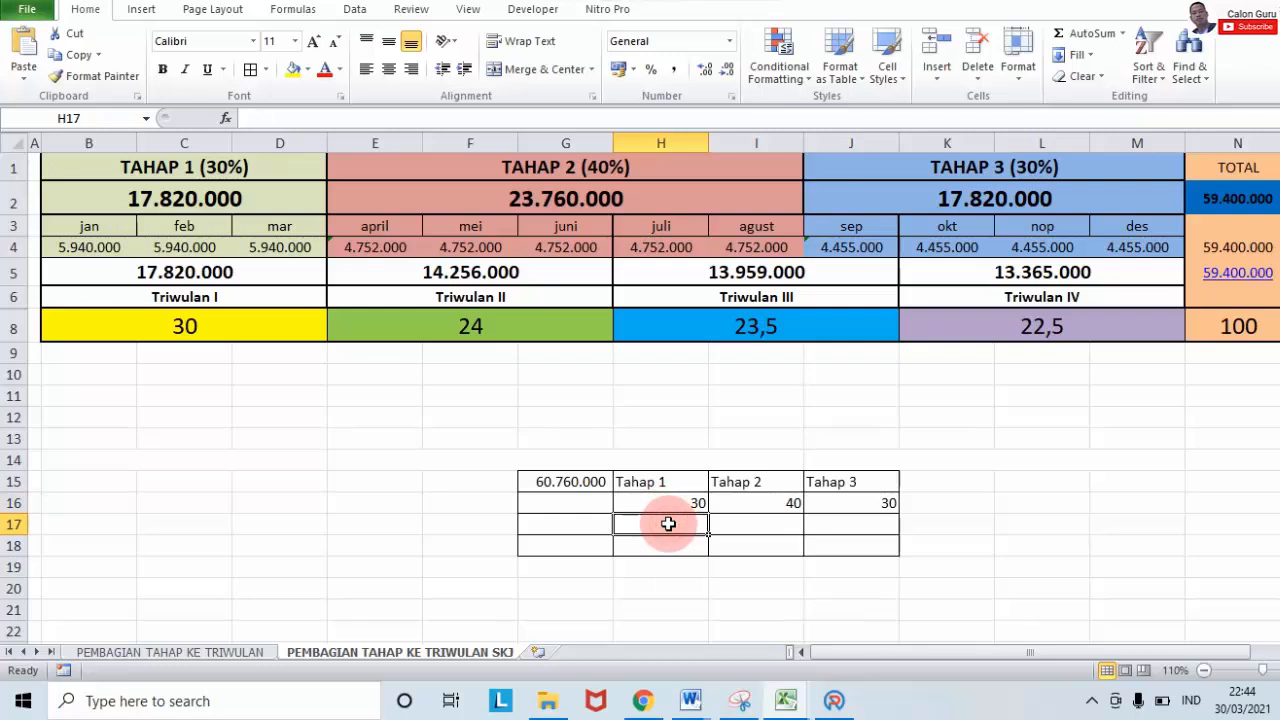
{"action": "type", "text": "30/100"}
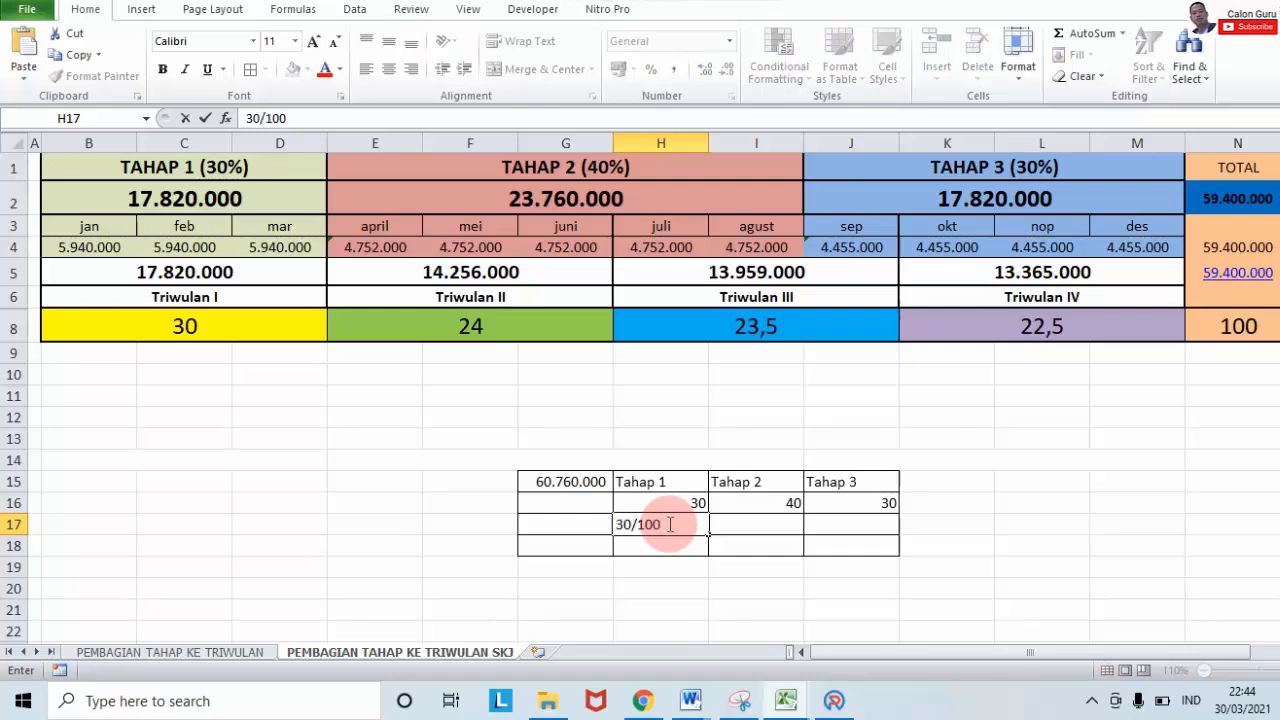
{"action": "type", "text": "8"}
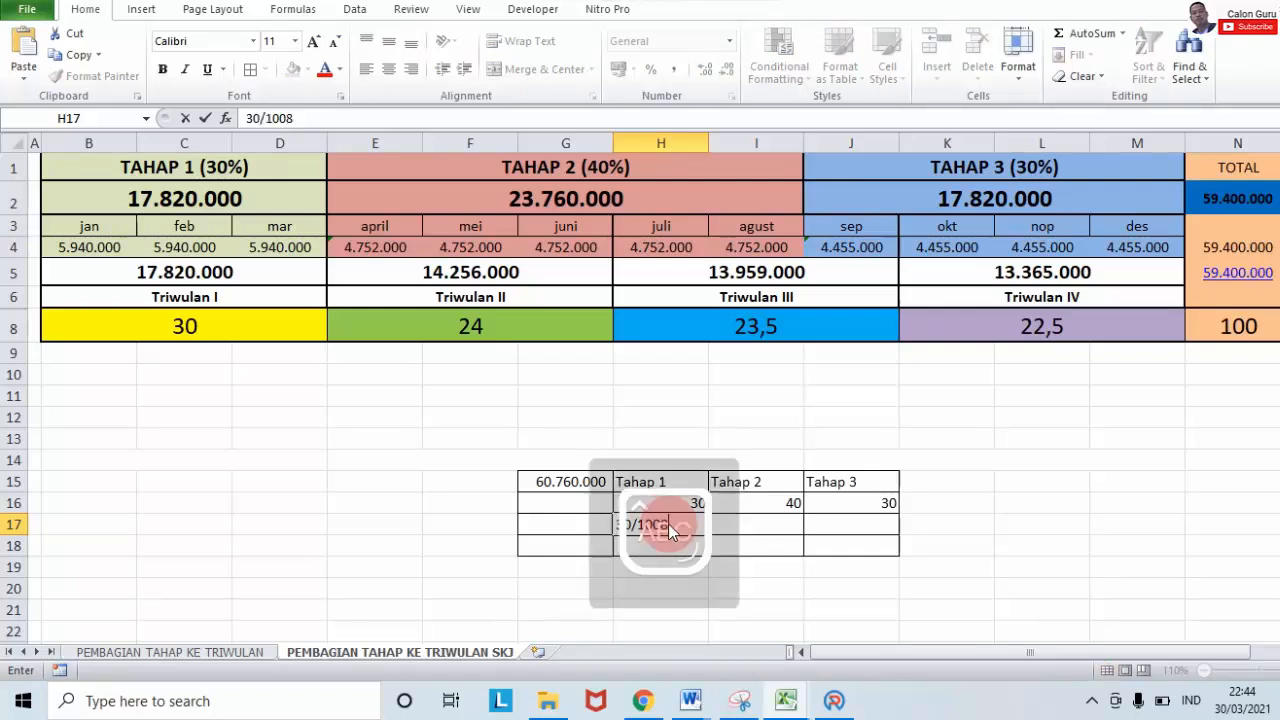
{"action": "key", "text": "BackSpace"}
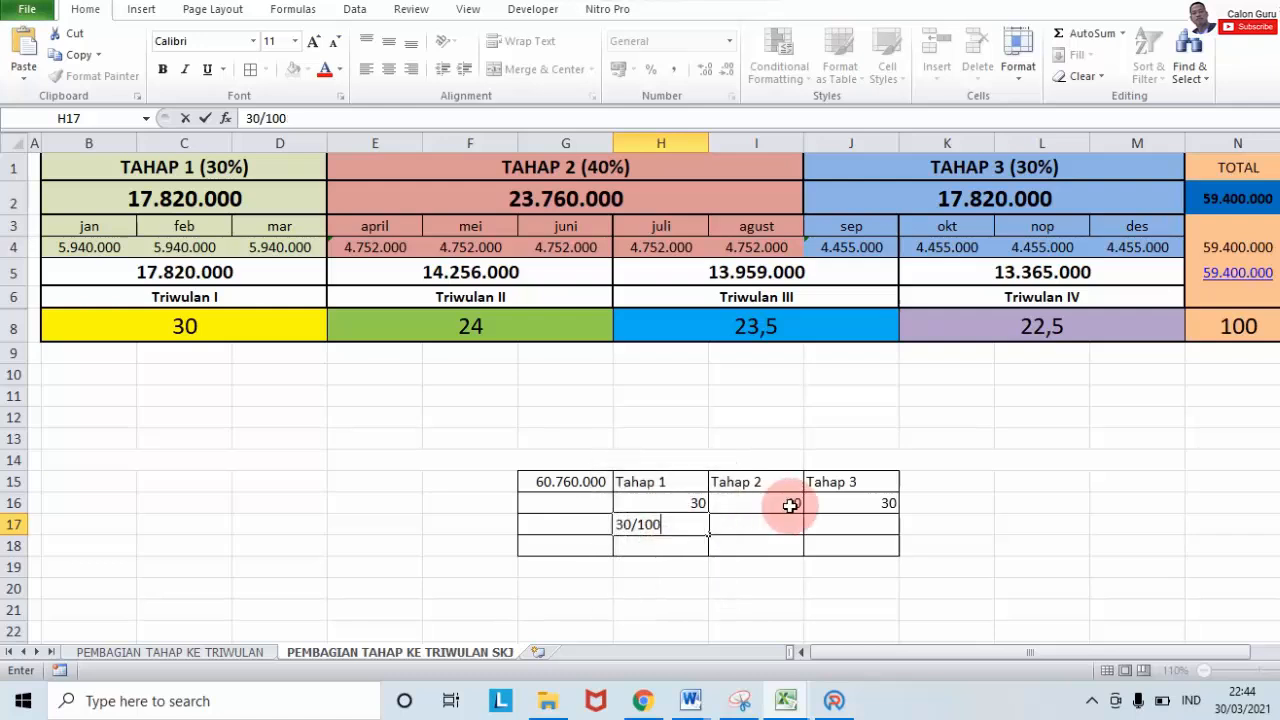
{"action": "key", "text": "Caps_Lock"}
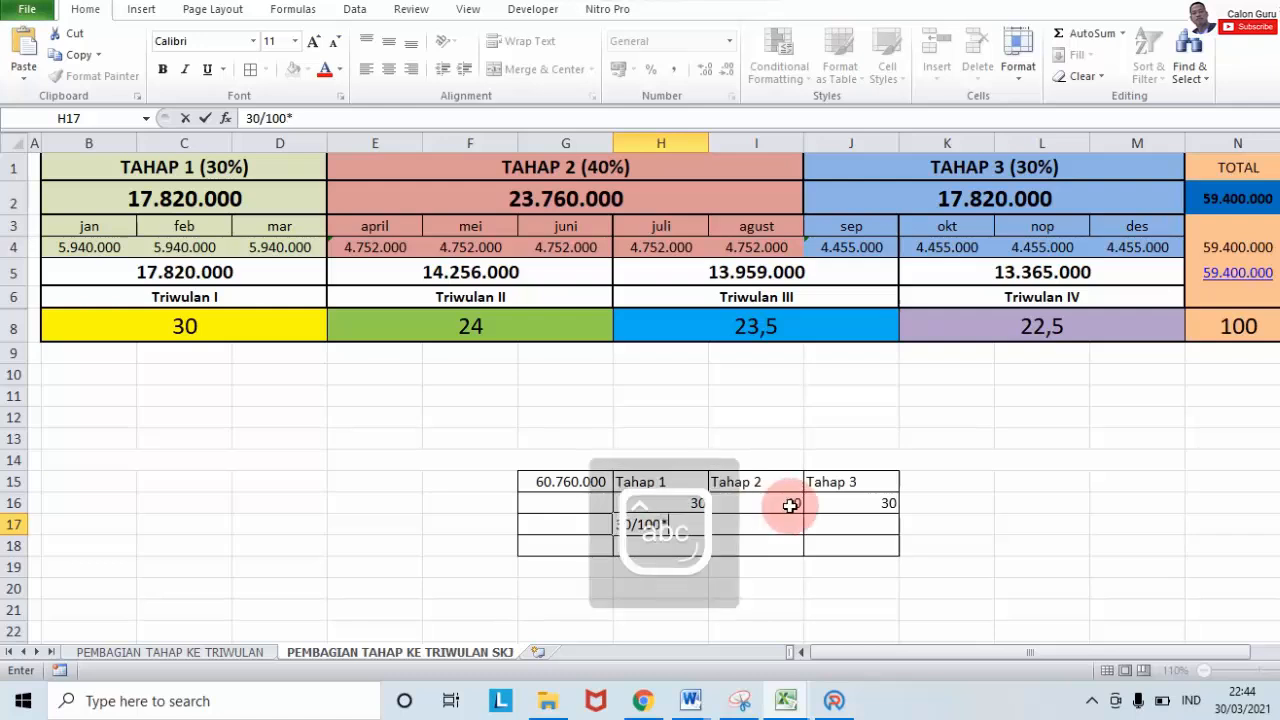
{"action": "left_click", "coordinate": [565, 481]}
{"action": "left_click", "coordinate": [577, 502]}
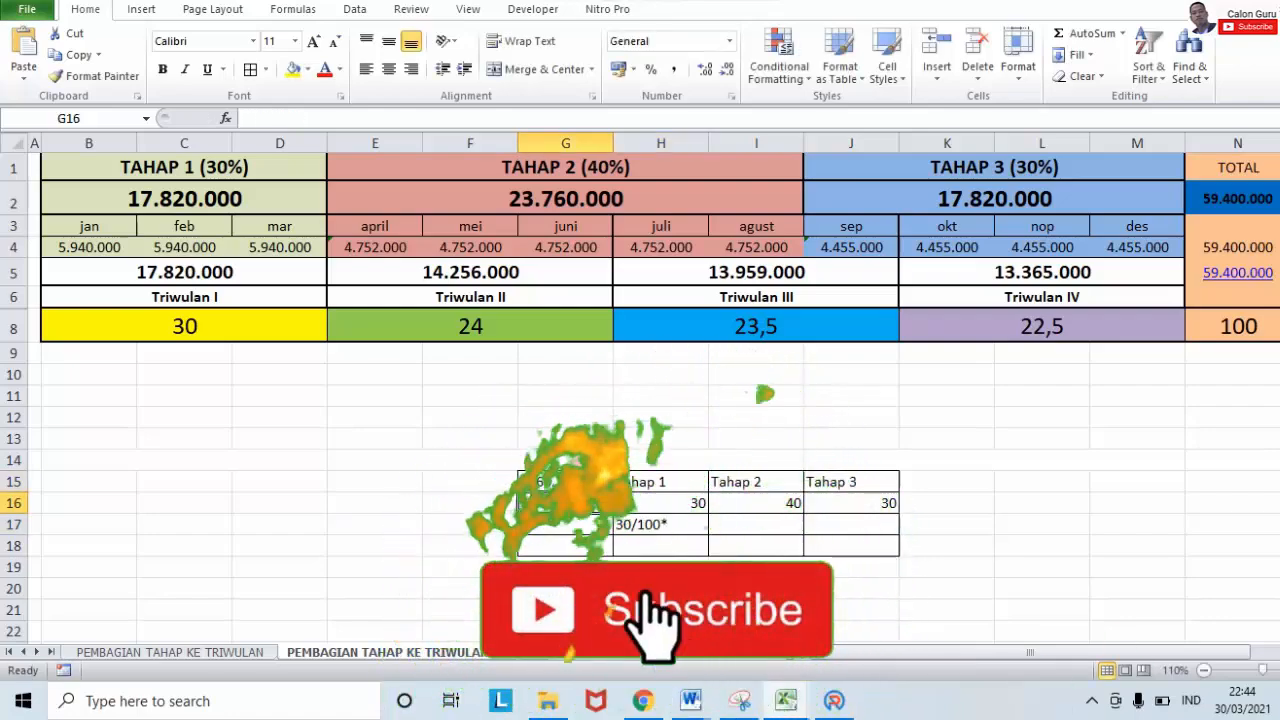
Turn the entry in H17 into the formula =30/100*G15 for the Tahap 1 amount.
{"action": "left_click", "coordinate": [648, 526]}
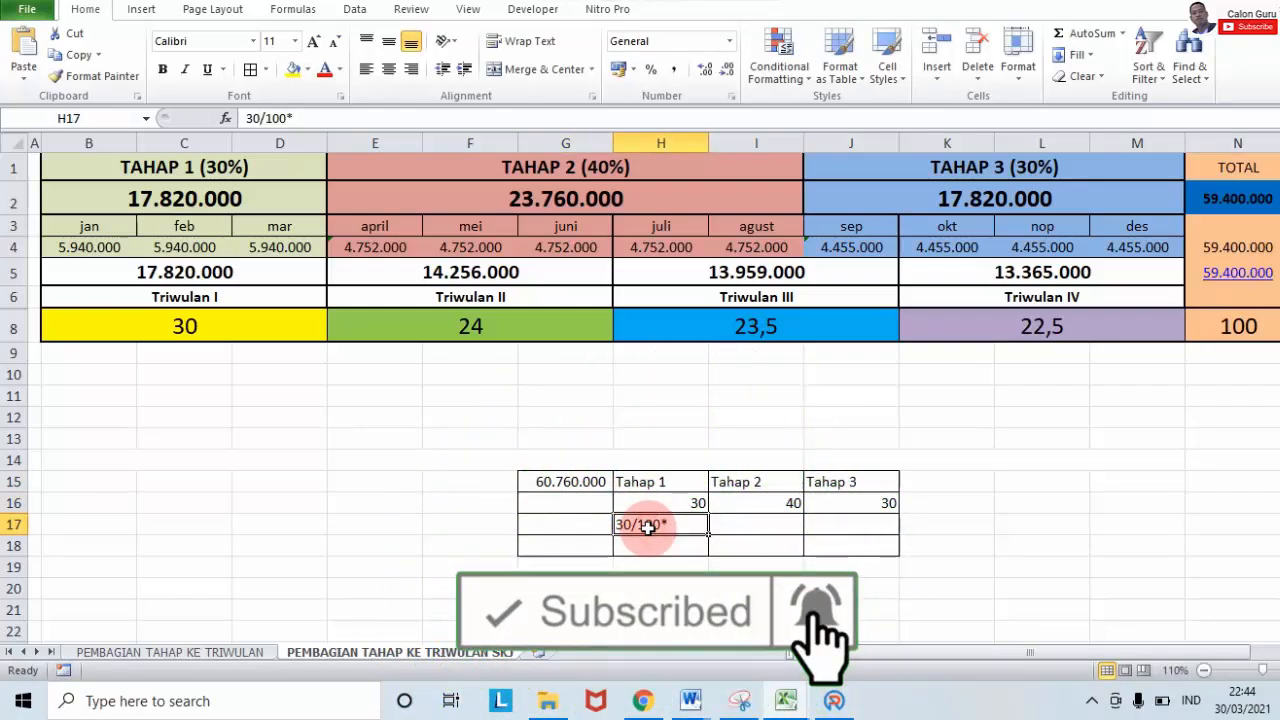
{"action": "left_click", "coordinate": [309, 117]}
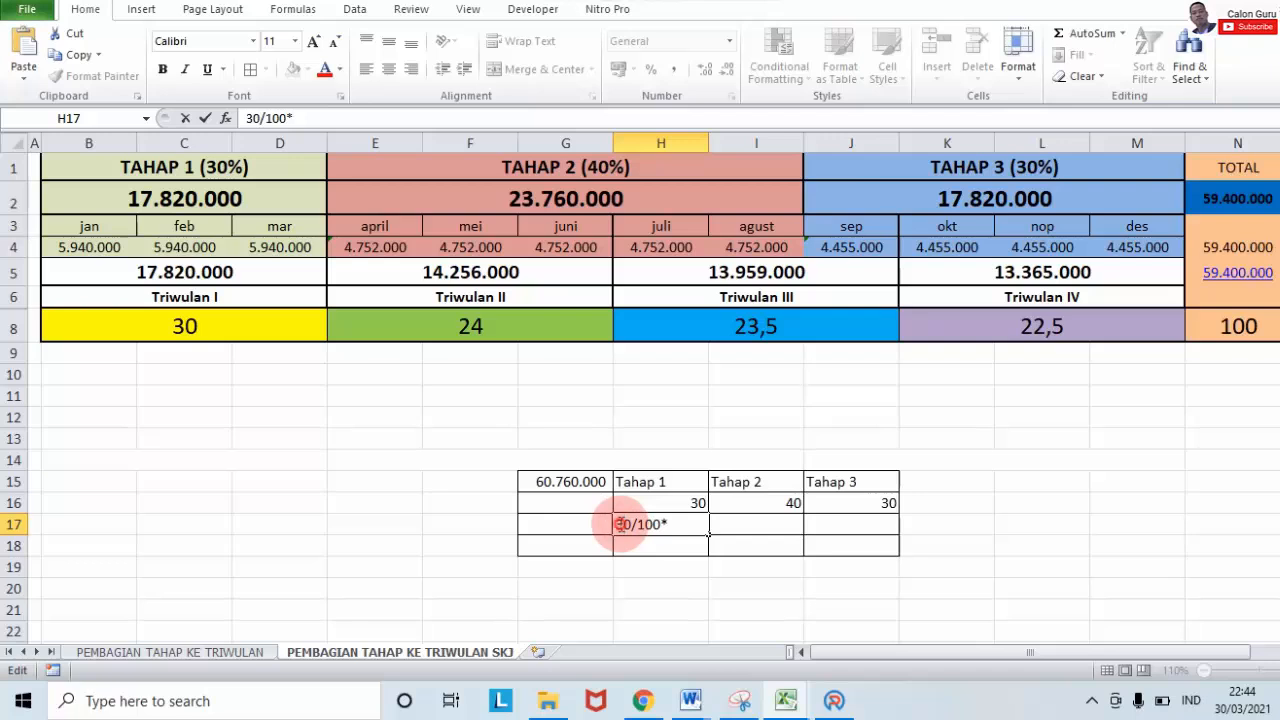
{"action": "left_click", "coordinate": [621, 525]}
{"action": "type", "text": "+"}
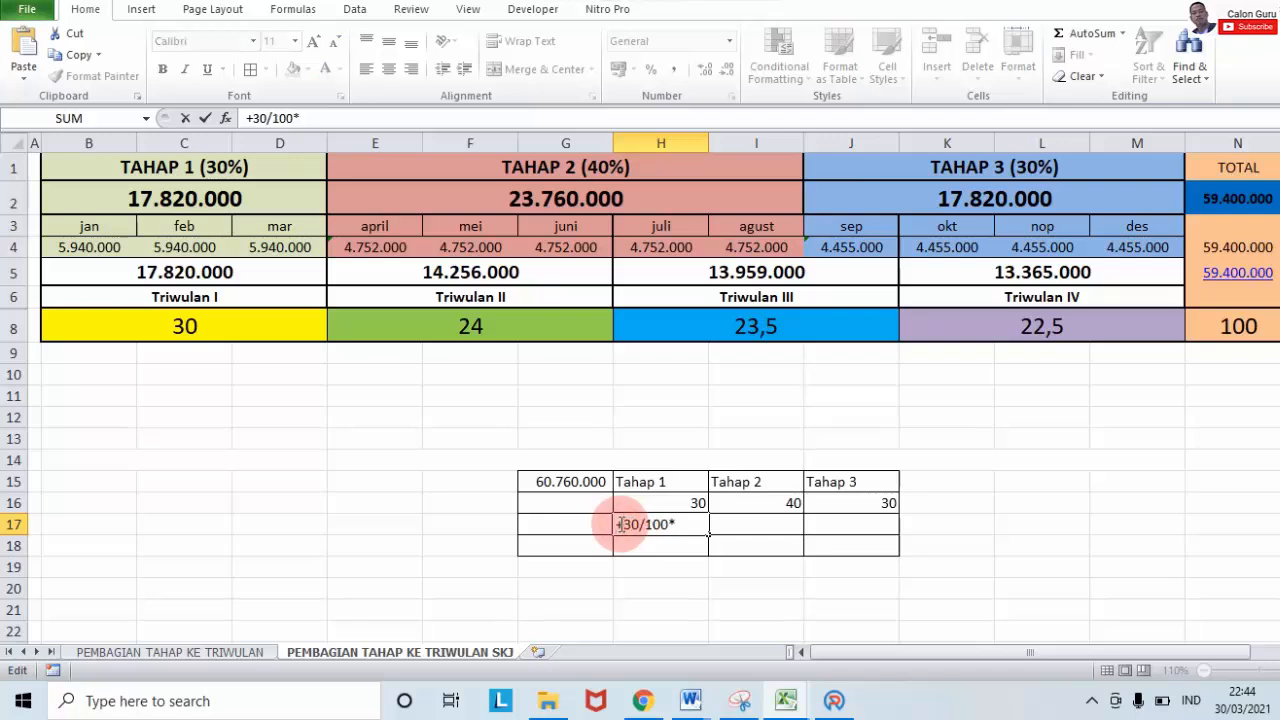
{"action": "key", "text": "BackSpace"}
{"action": "type", "text": "="}
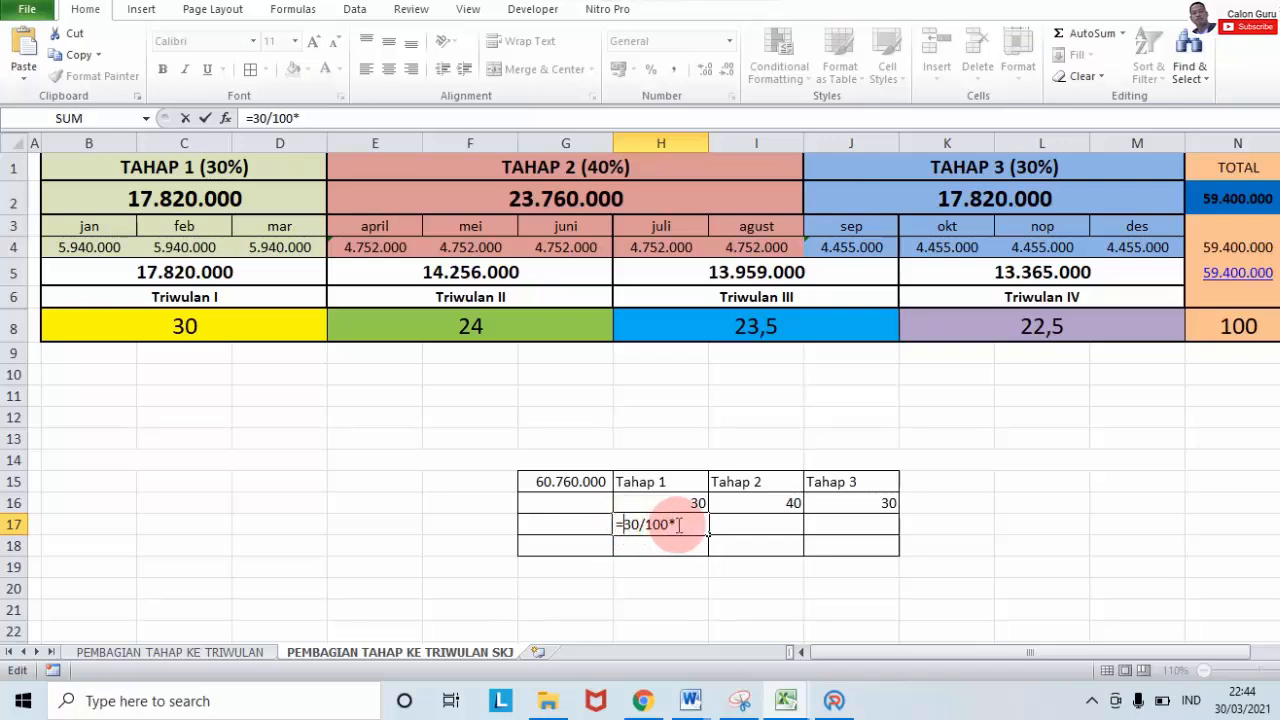
{"action": "left_click", "coordinate": [596, 479]}
{"action": "key", "text": "Return"}
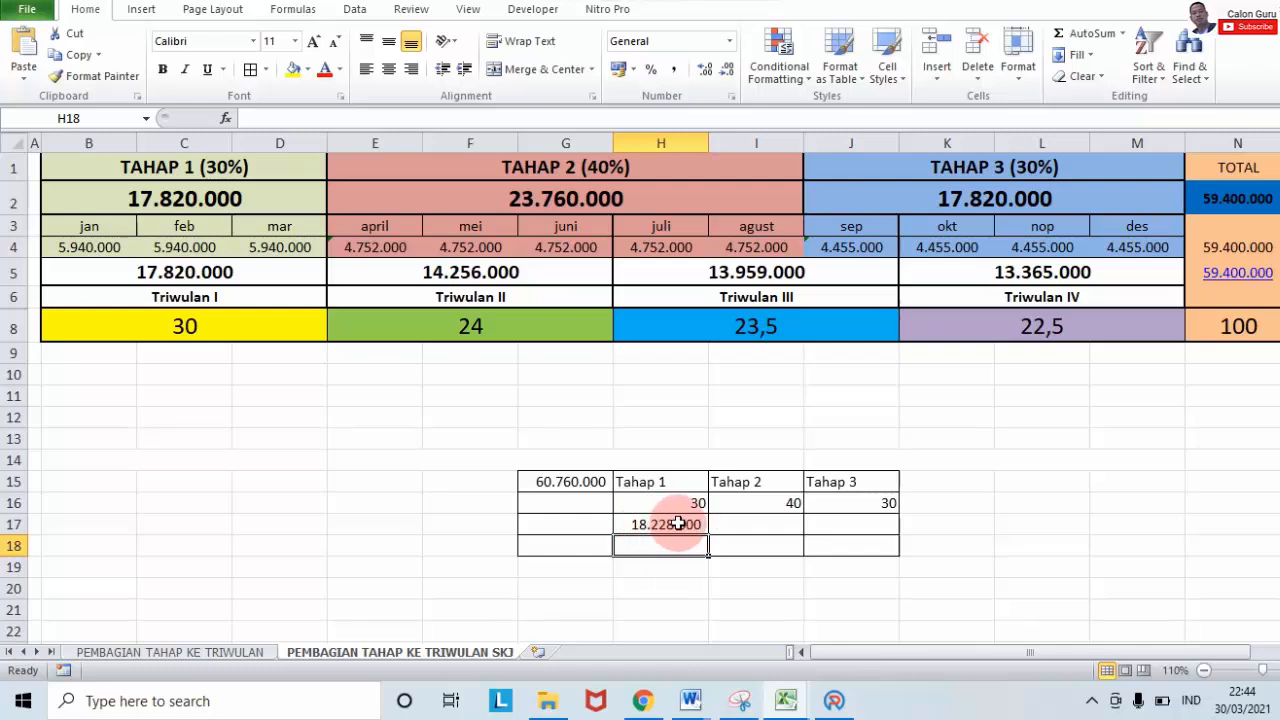
Enter the formula =I16/100*G15 in cell I17 to calculate the Tahap 2 amount.
{"action": "left_click", "coordinate": [736, 523]}
{"action": "type", "text": "="}
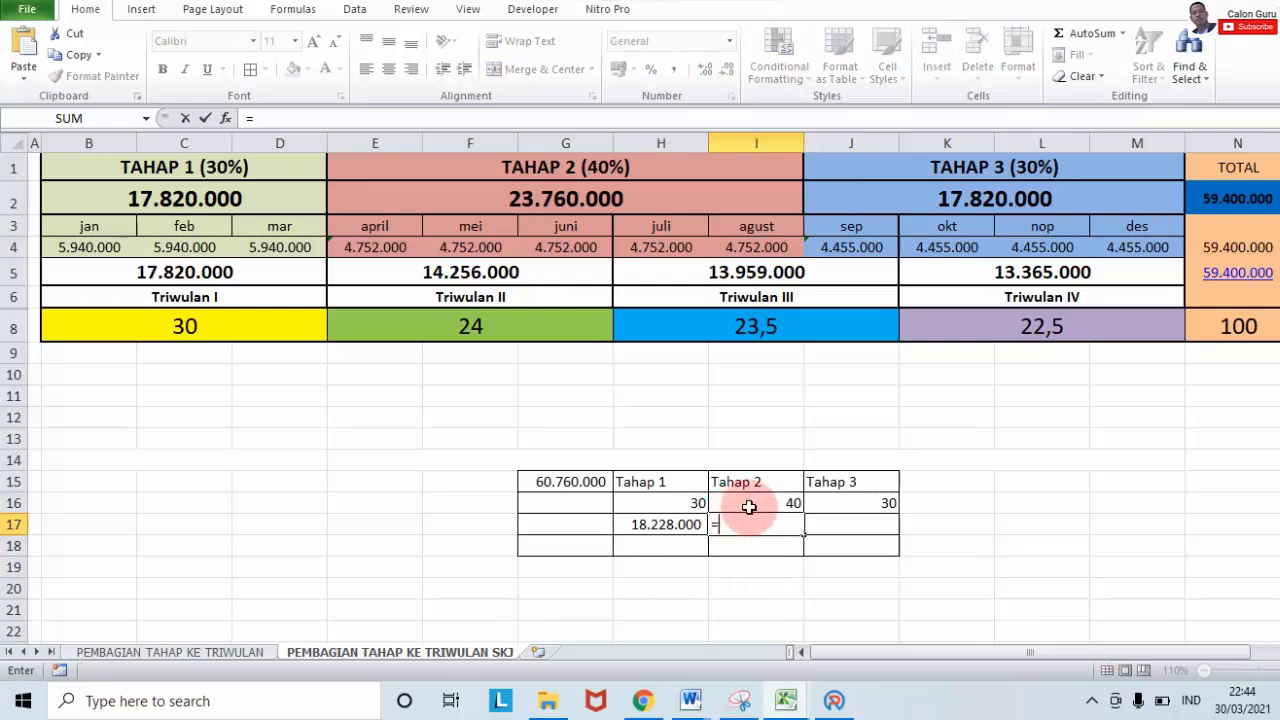
{"action": "left_click", "coordinate": [771, 504]}
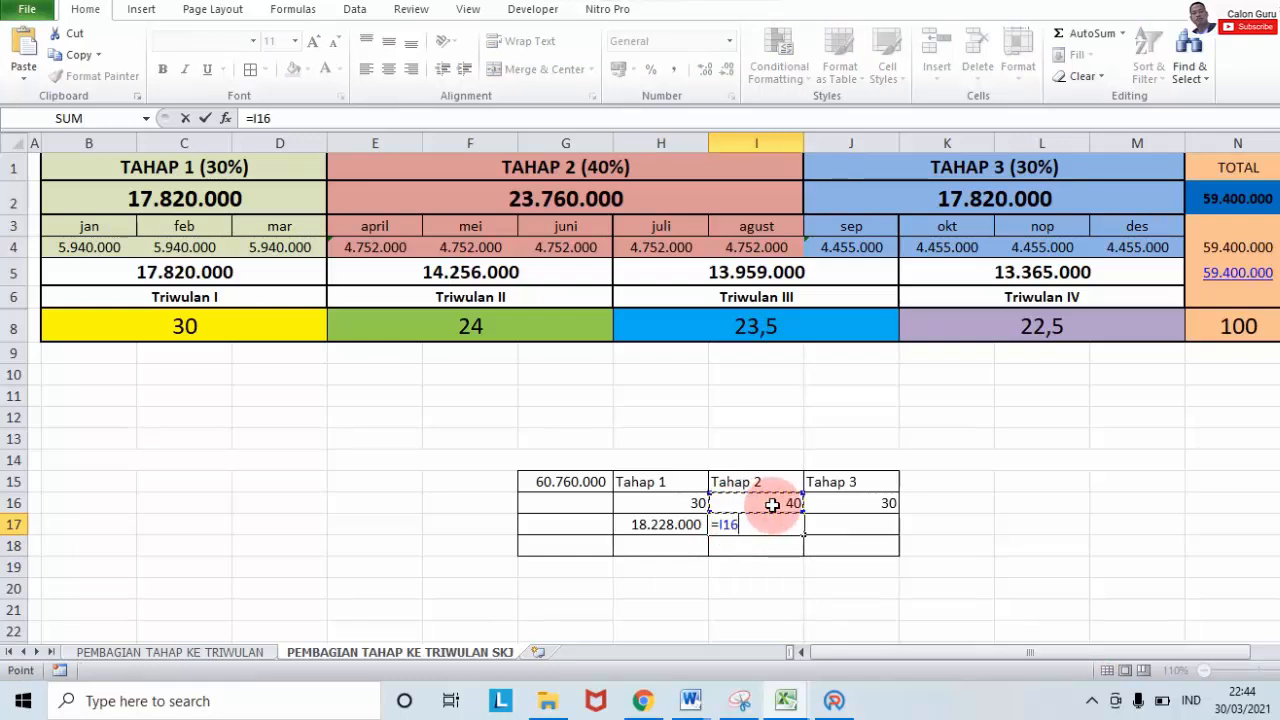
{"action": "type", "text": "/100*"}
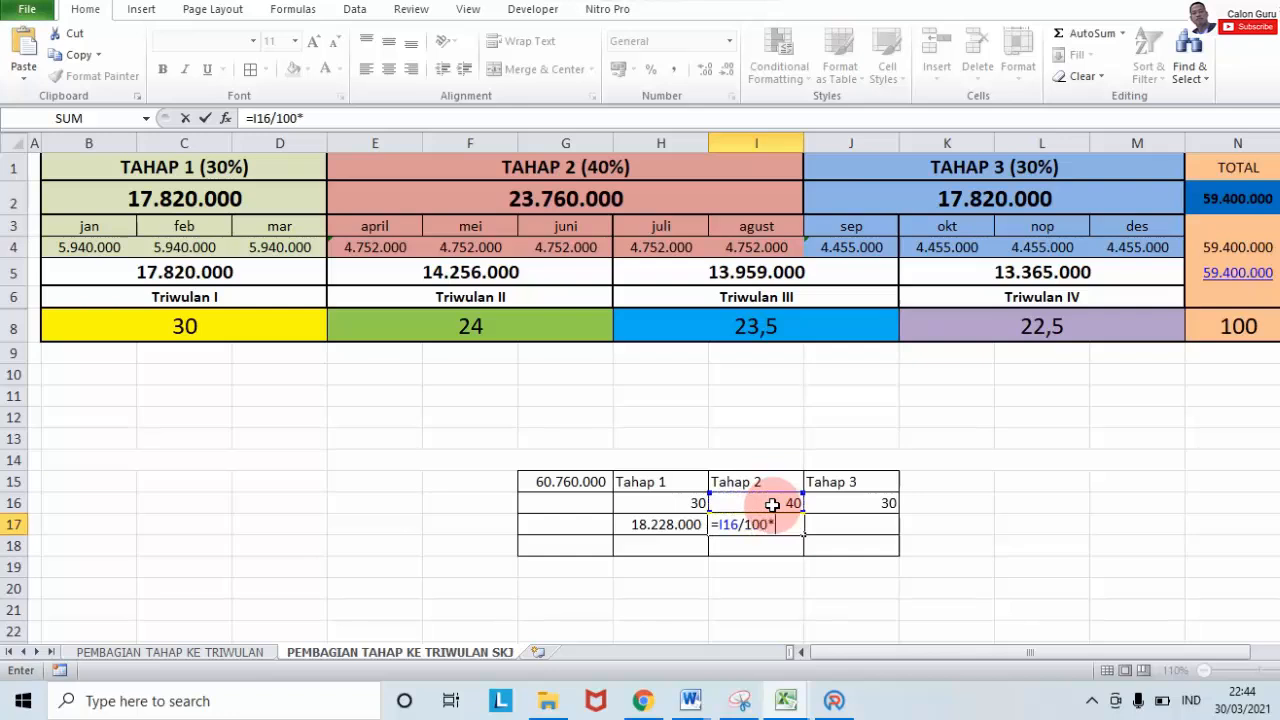
{"action": "left_click", "coordinate": [583, 481]}
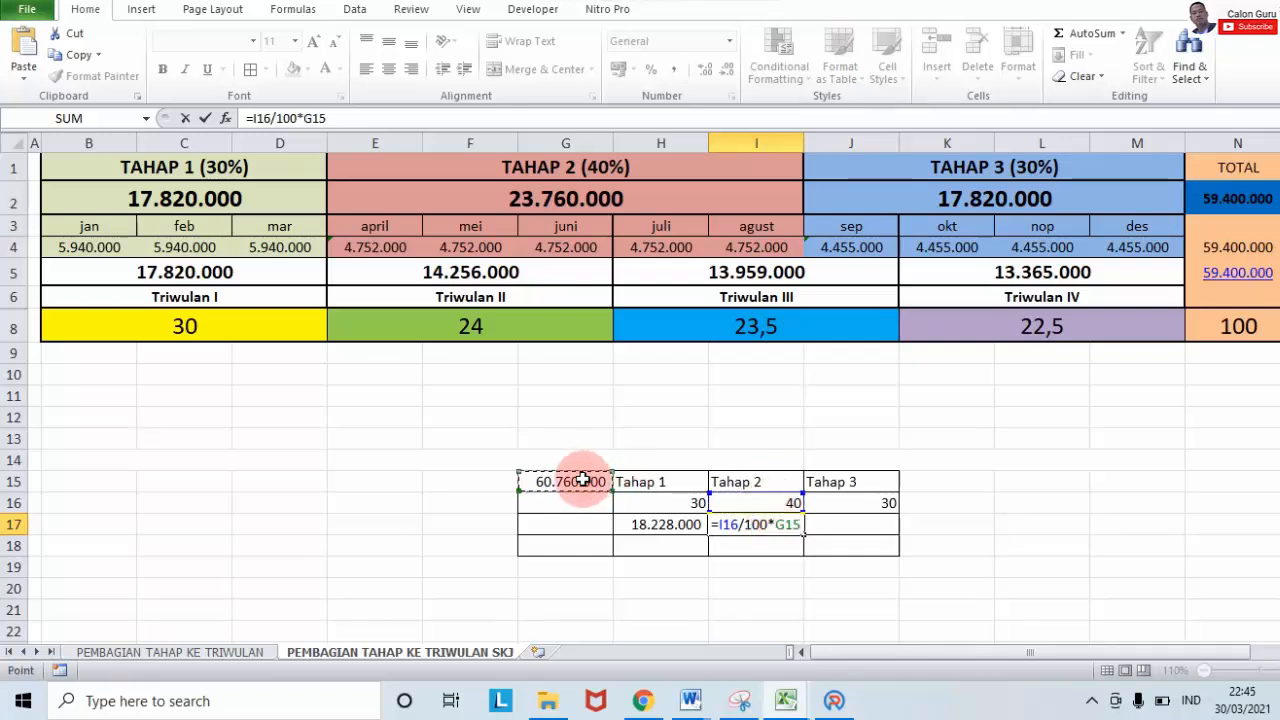
{"action": "key", "text": "Return"}
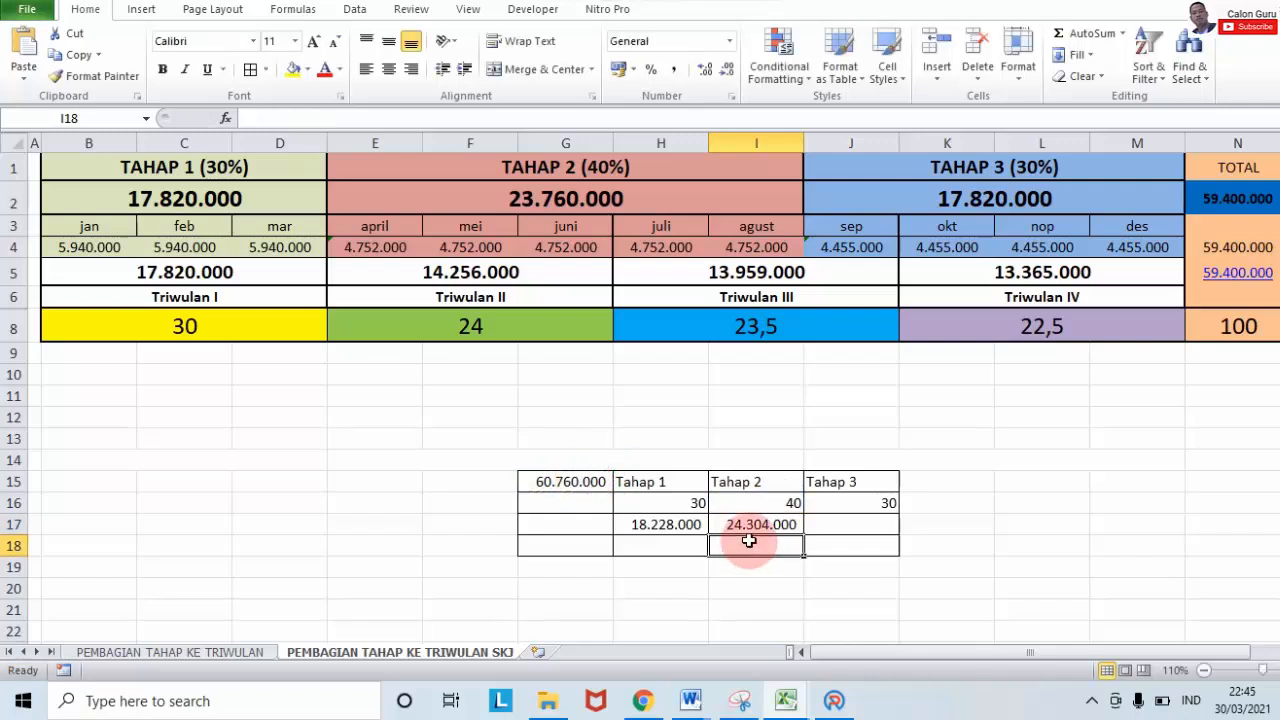
Calculate the Tahap 3 amount in J17 with =J16/100*G15, and re-enter 30 as the Tahap 1 percentage in H16.
{"action": "left_click", "coordinate": [858, 520]}
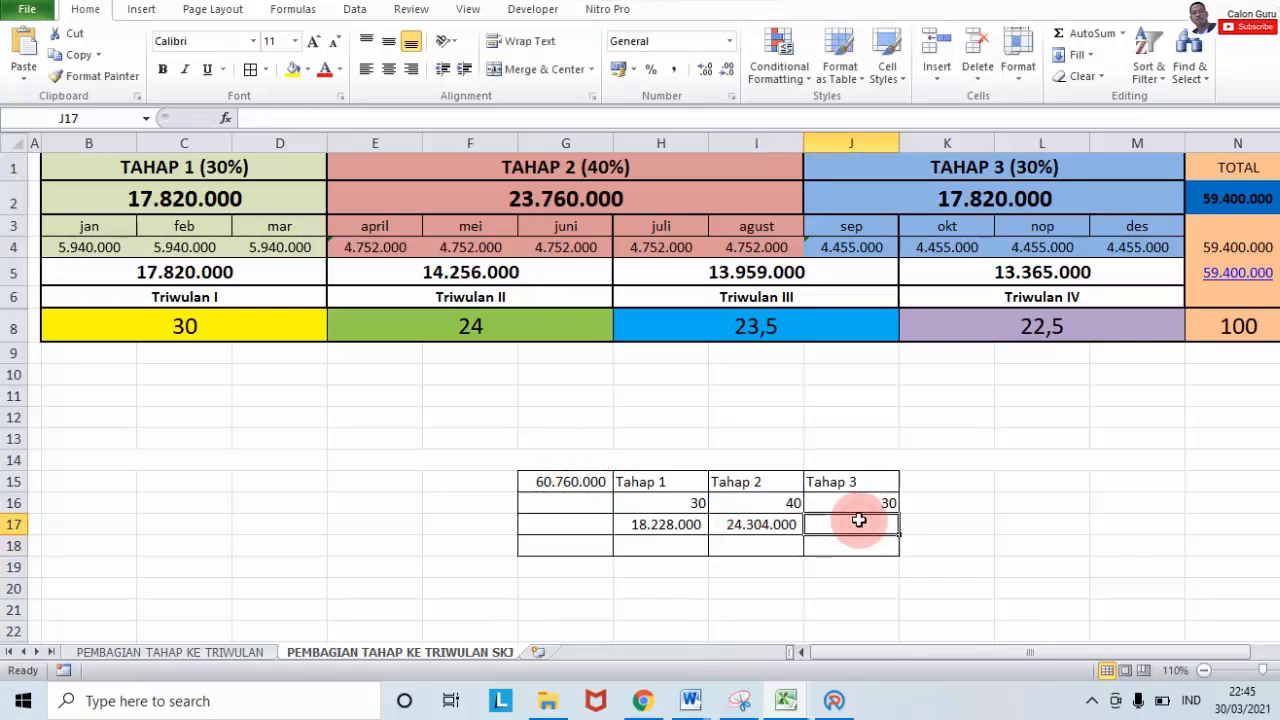
{"action": "type", "text": "="}
{"action": "left_click", "coordinate": [872, 503]}
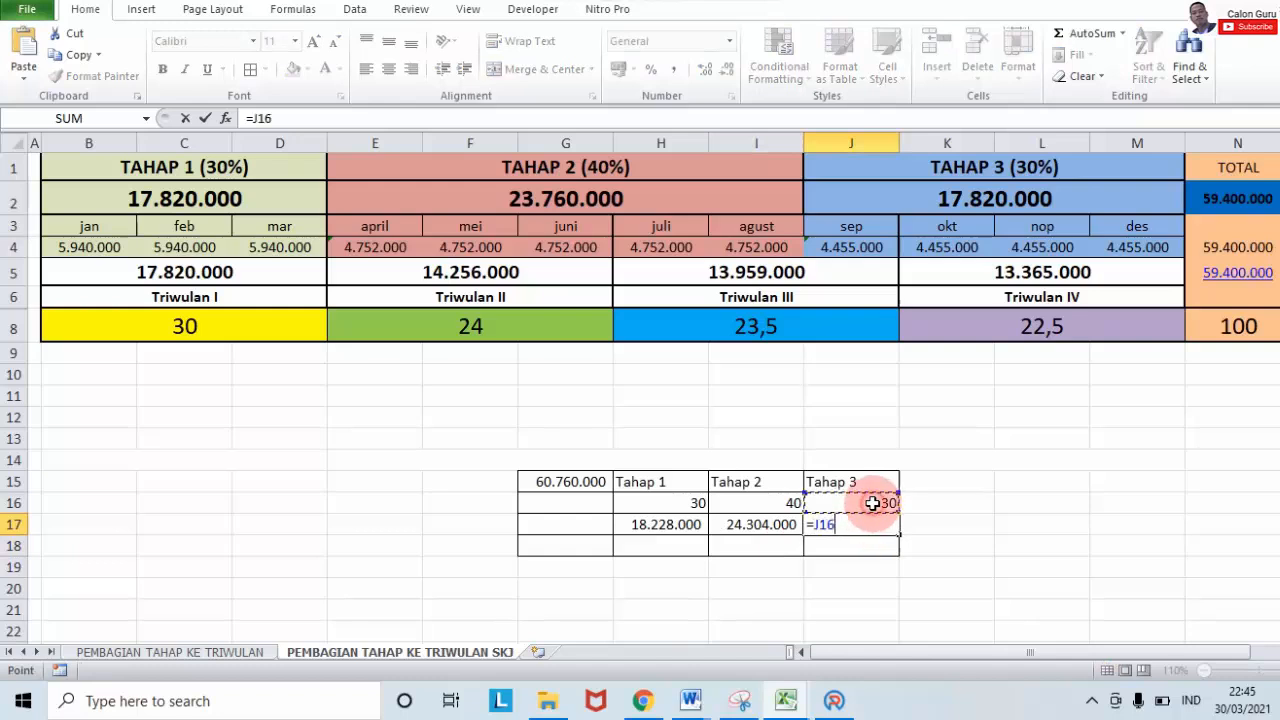
{"action": "type", "text": "/100"}
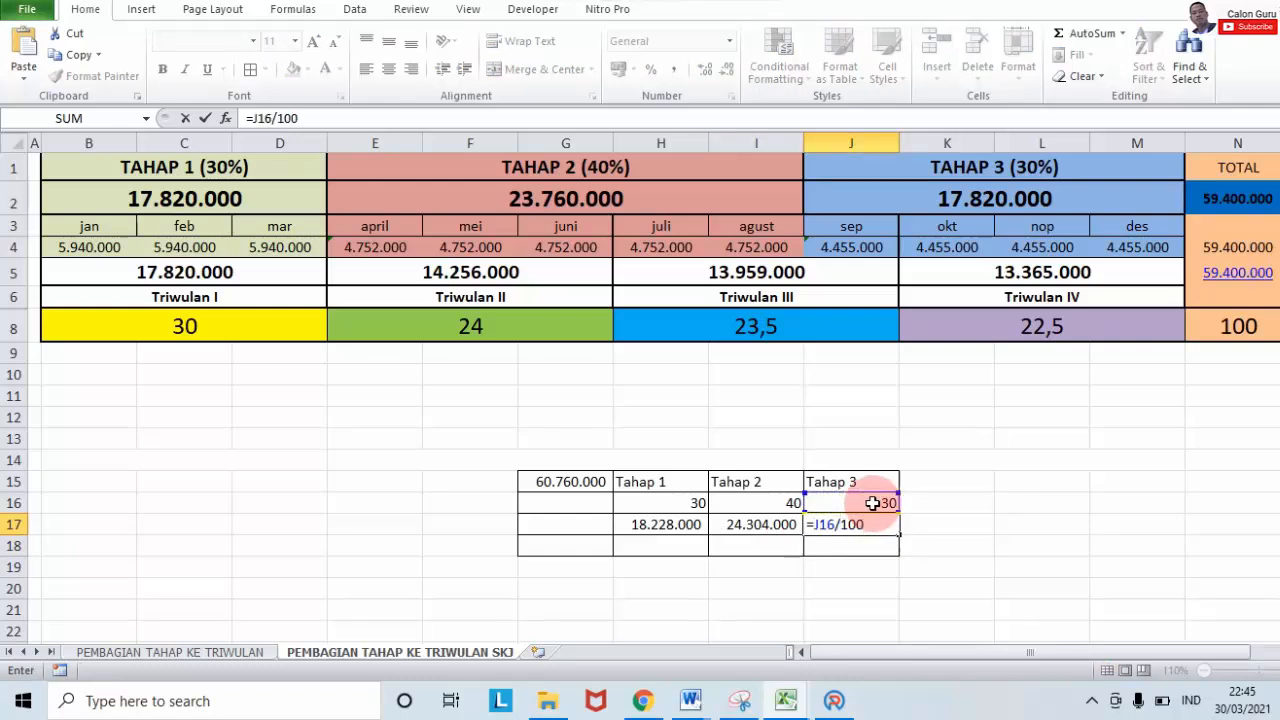
{"action": "left_click", "coordinate": [592, 480]}
{"action": "key", "text": "Return"}
{"action": "left_click", "coordinate": [940, 545]}
{"action": "left_click", "coordinate": [697, 503]}
{"action": "type", "text": "30"}
{"action": "key", "text": "Return"}
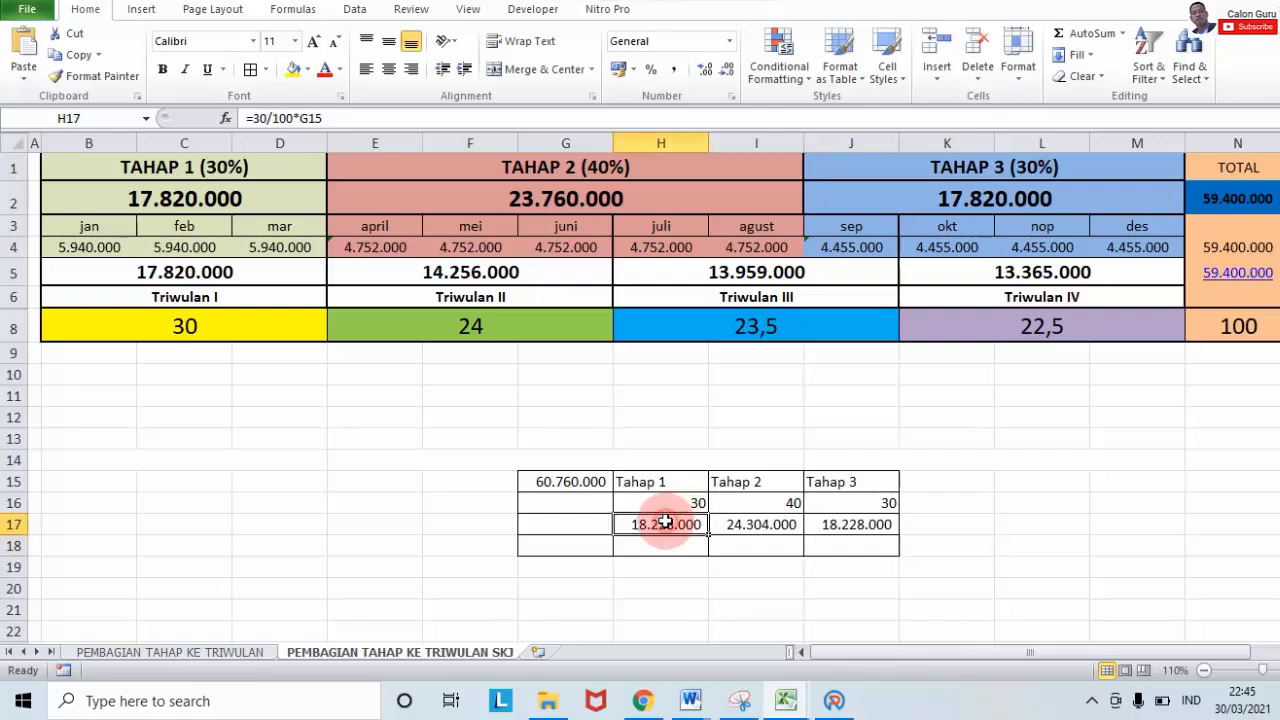
Set the Tahap 1 (30%) amount in B2 to 18228000.
{"action": "left_click", "coordinate": [237, 198]}
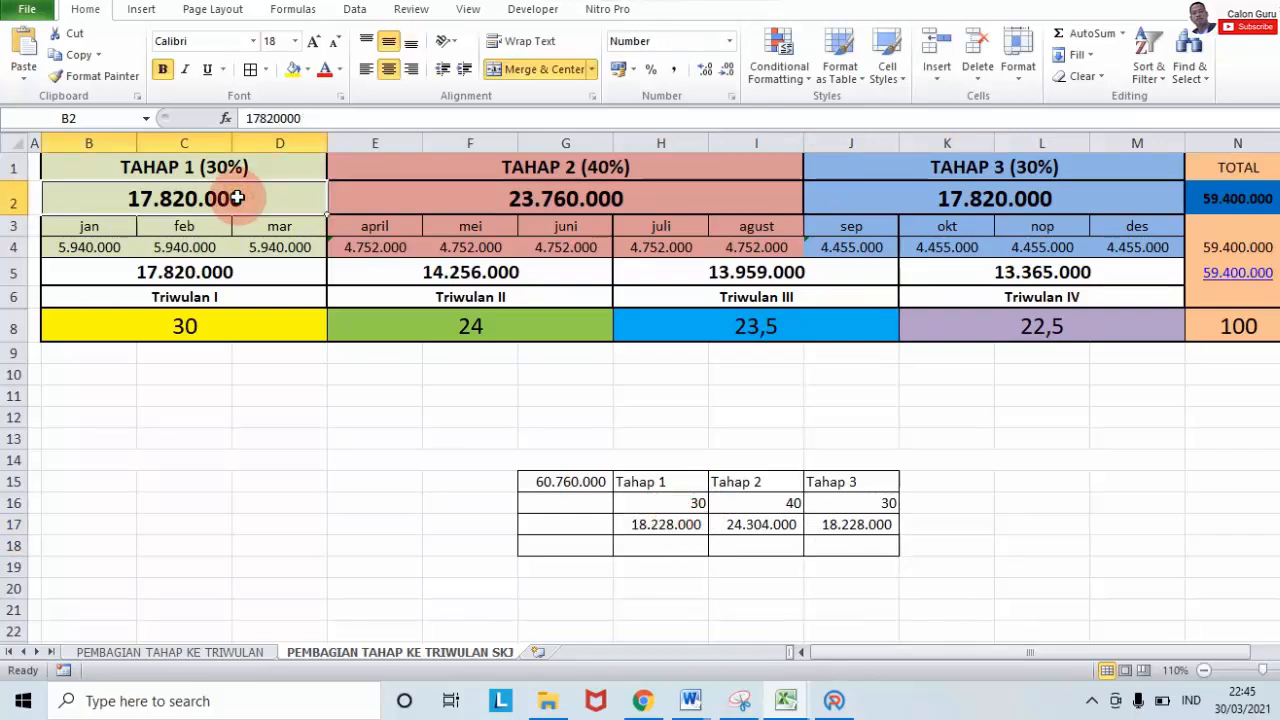
{"action": "type", "text": "18"}
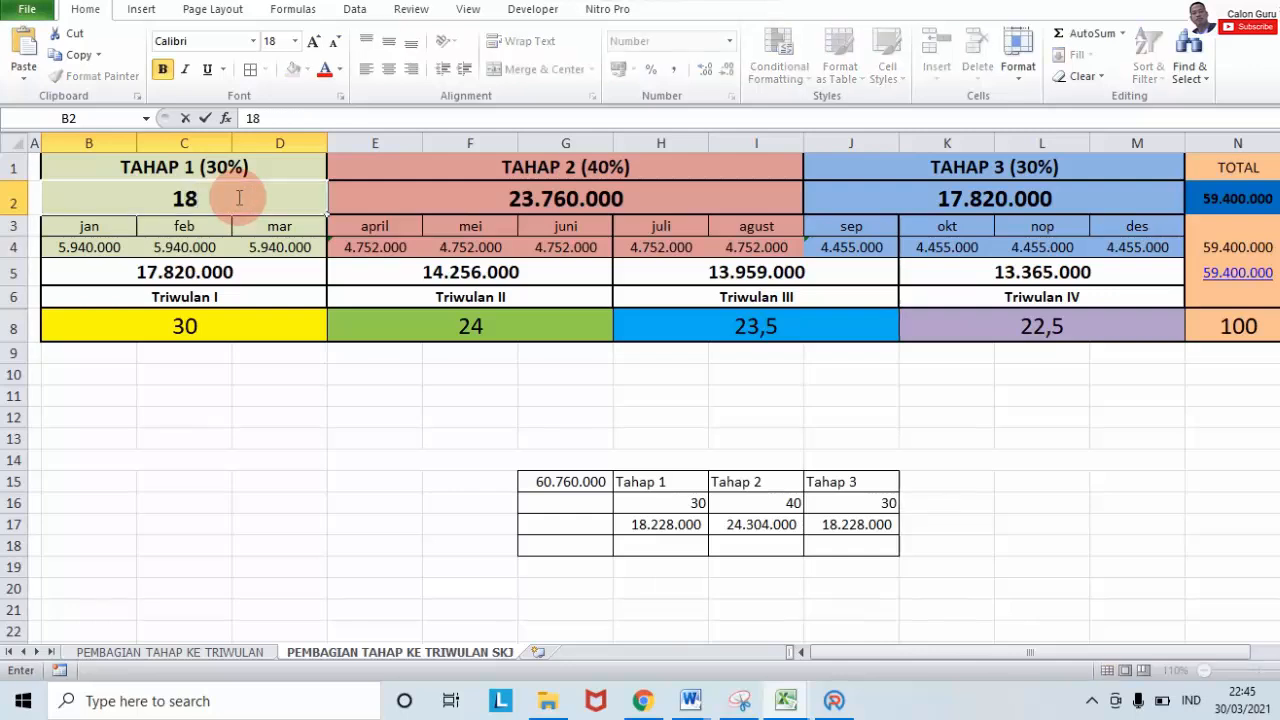
{"action": "type", "text": "228"}
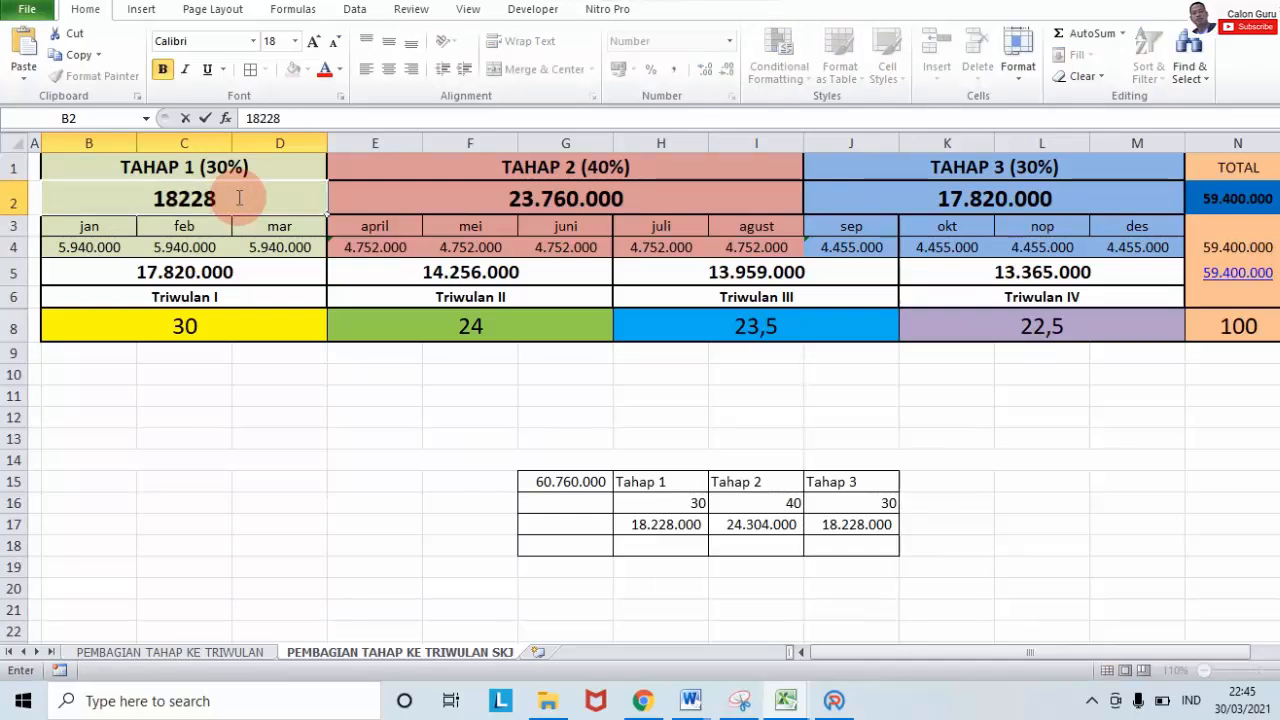
{"action": "type", "text": "000"}
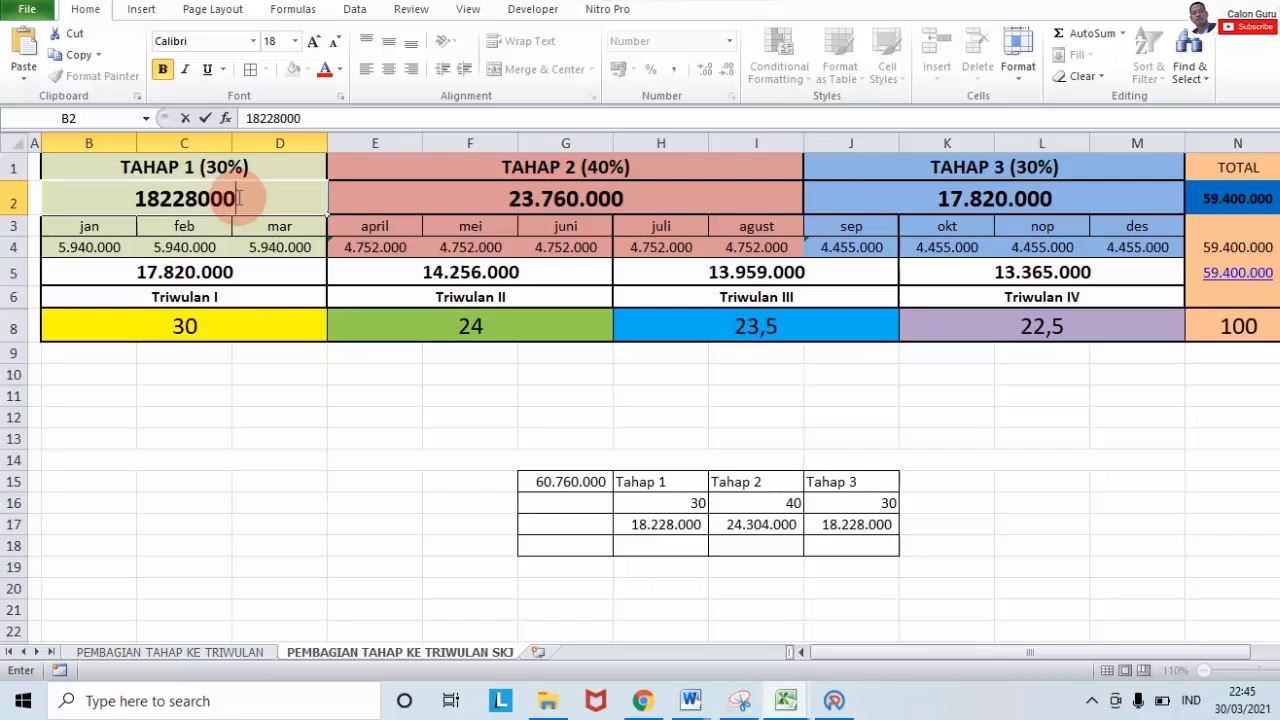
{"action": "left_click", "coordinate": [829, 357]}
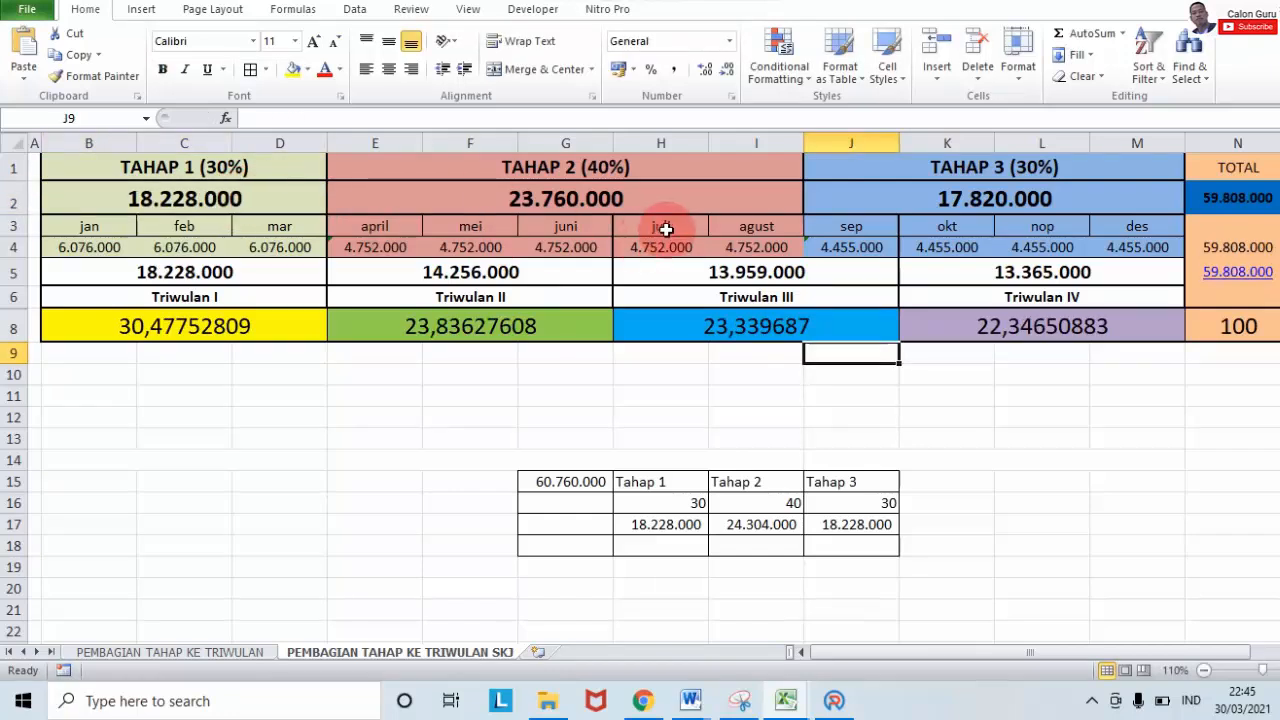
Set the Tahap 2 (40%) amount in E2 to 24304000.
{"action": "left_click", "coordinate": [644, 200]}
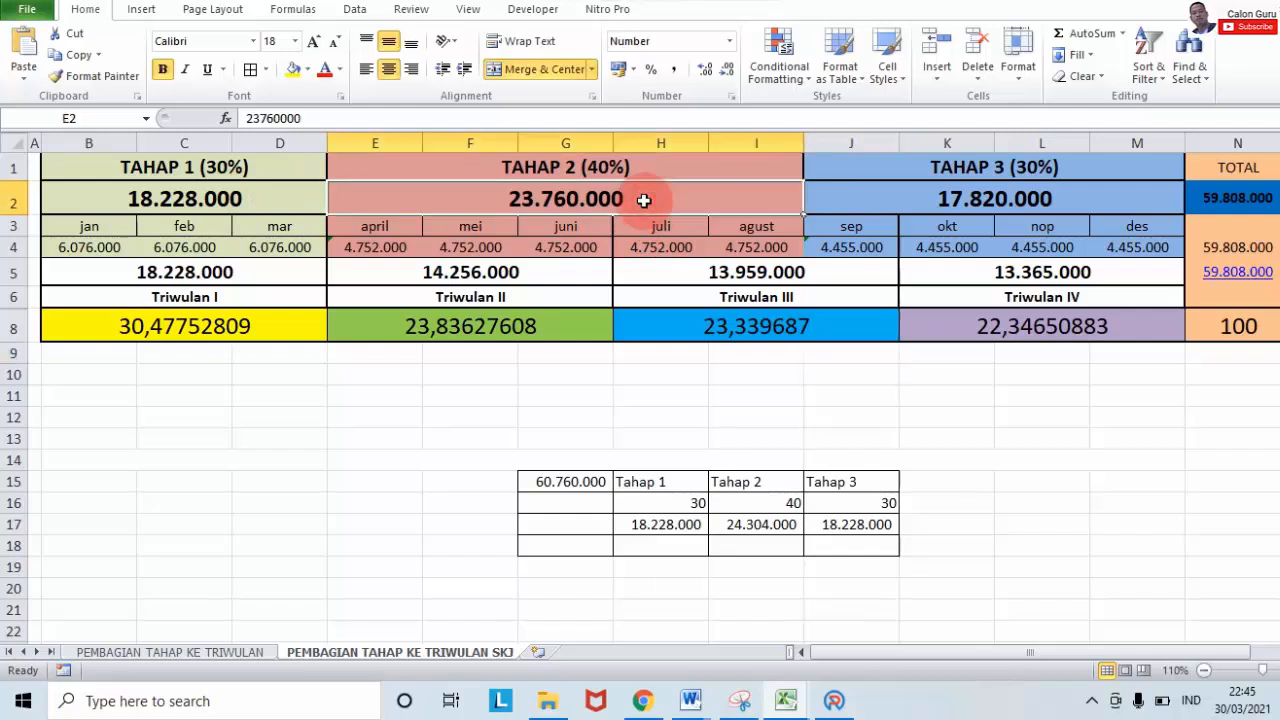
{"action": "type", "text": "24"}
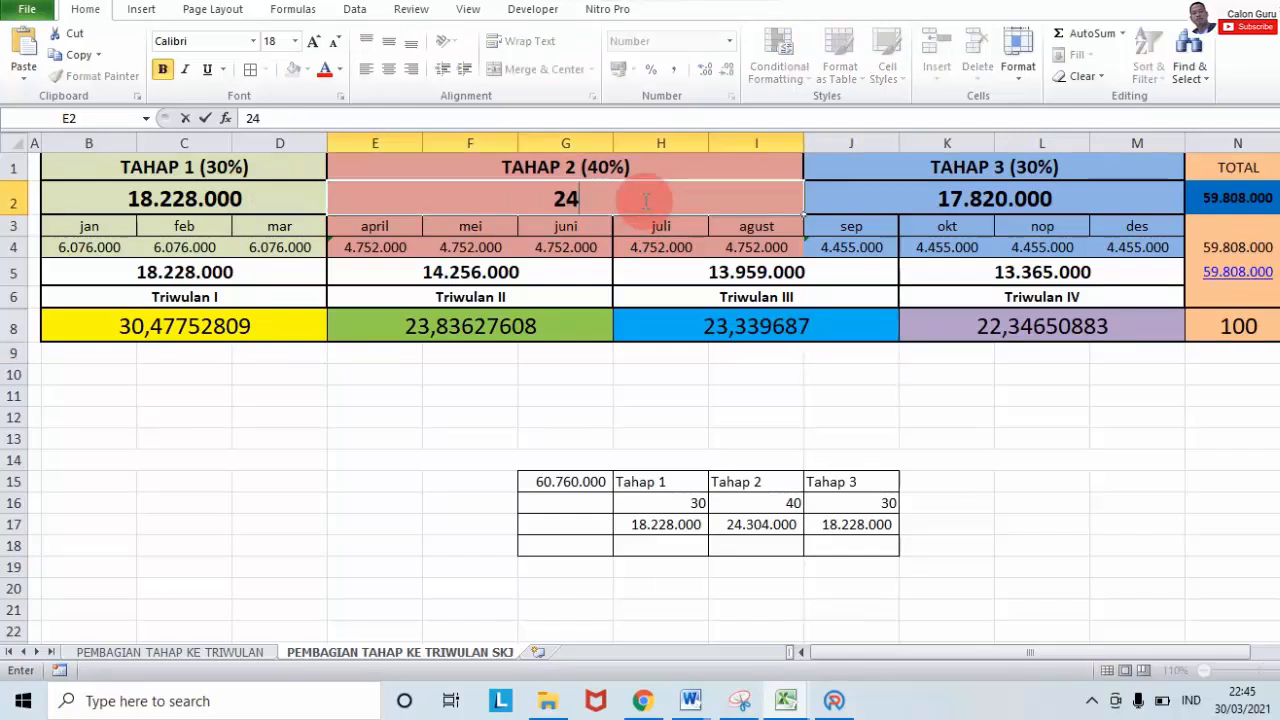
{"action": "type", "text": "304000"}
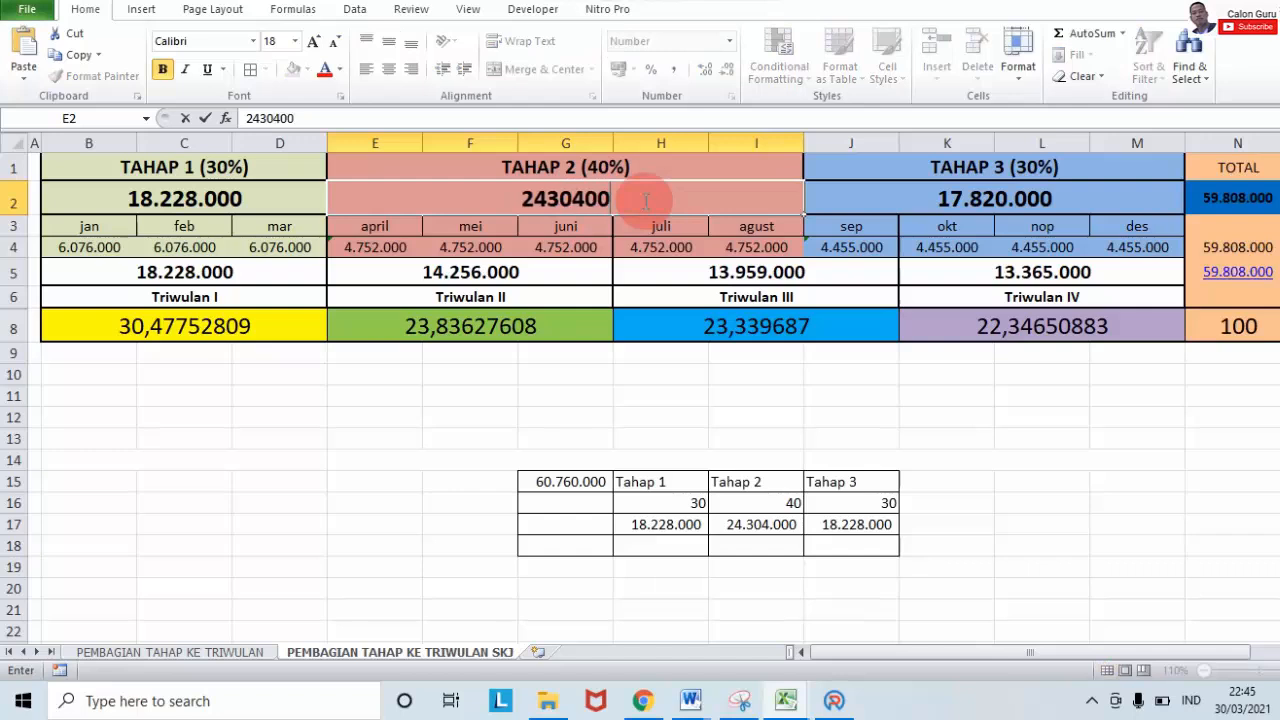
Make the Tahap 3 (30%) amount in J2 equal to the Tahap 1 amount with the formula =B2.
{"action": "left_click", "coordinate": [985, 192]}
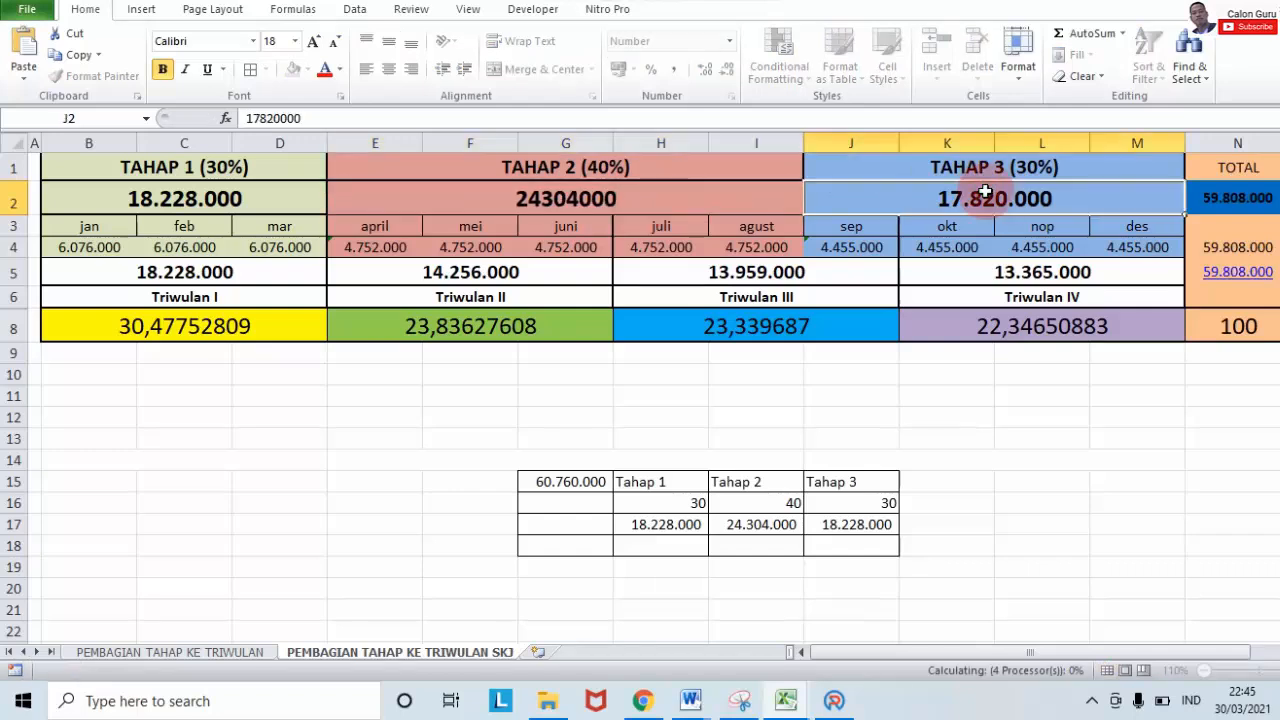
{"action": "type", "text": "="}
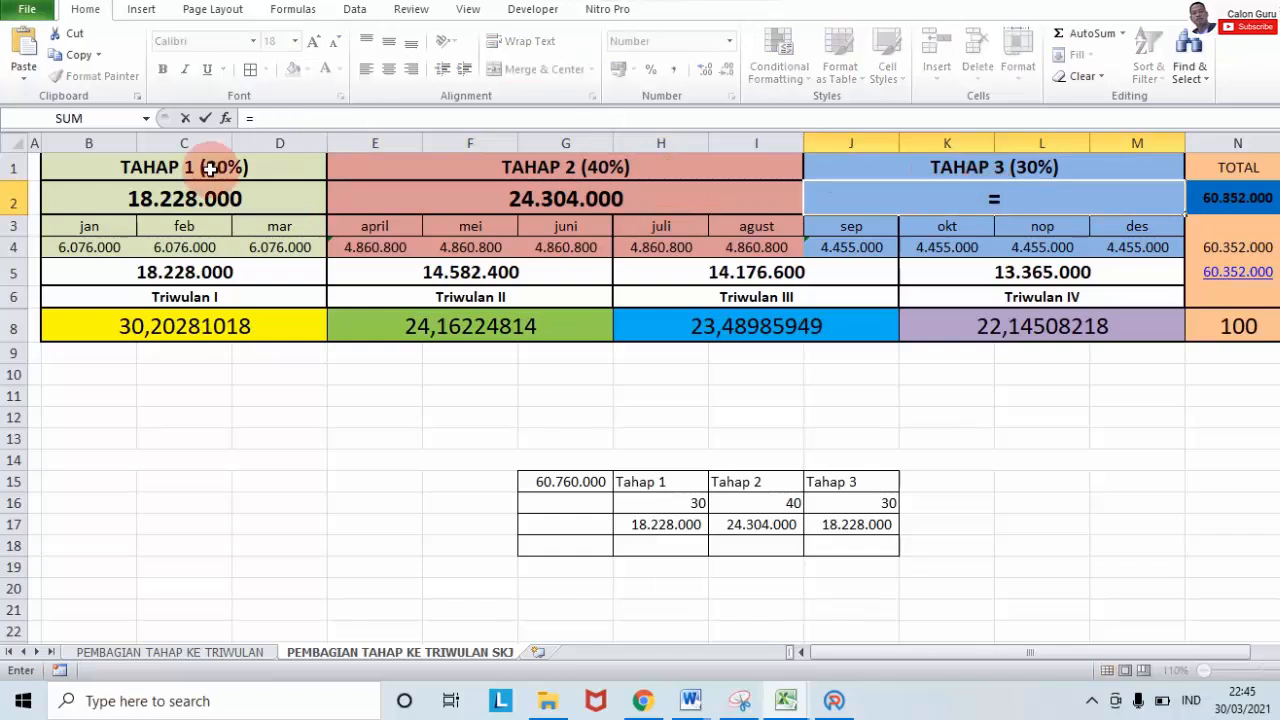
{"action": "left_click", "coordinate": [193, 198]}
{"action": "key", "text": "Return"}
{"action": "left_click", "coordinate": [911, 460]}
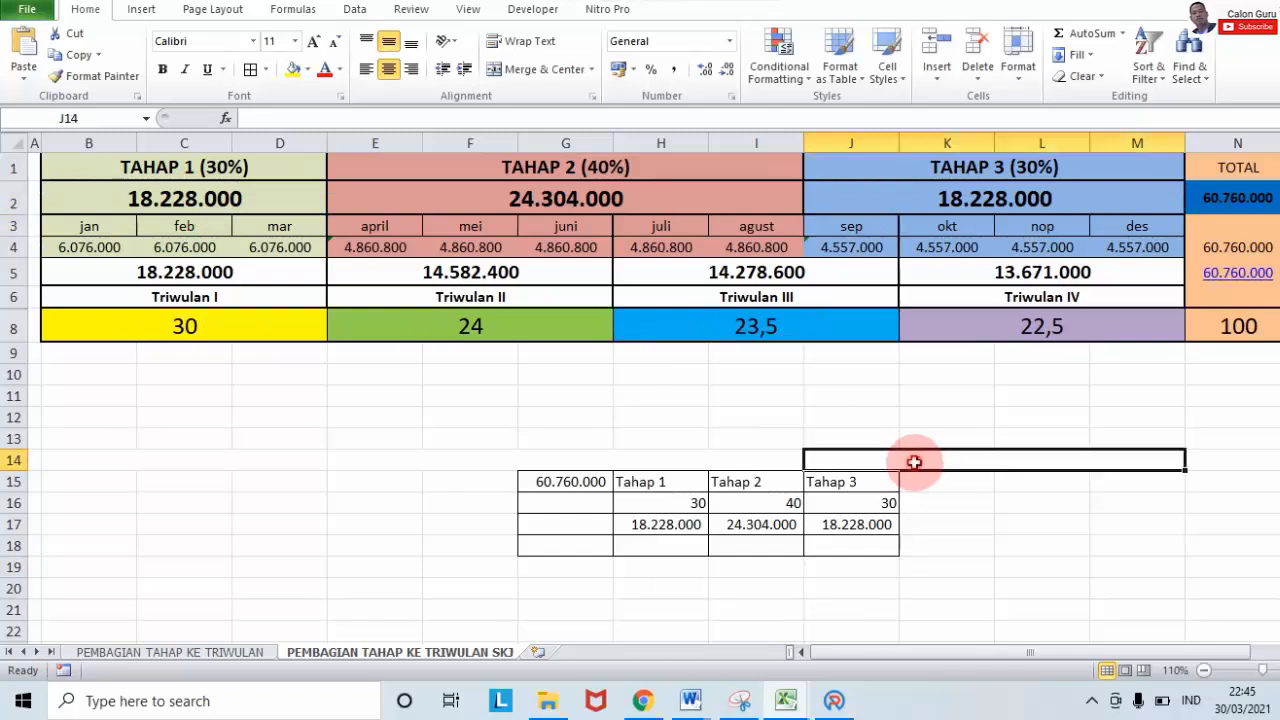
Compare the total in N2 with the allocation in G15 and the school's PAGU 2021 in the SD_BOS 2021 workbook.
{"action": "left_click", "coordinate": [1238, 197]}
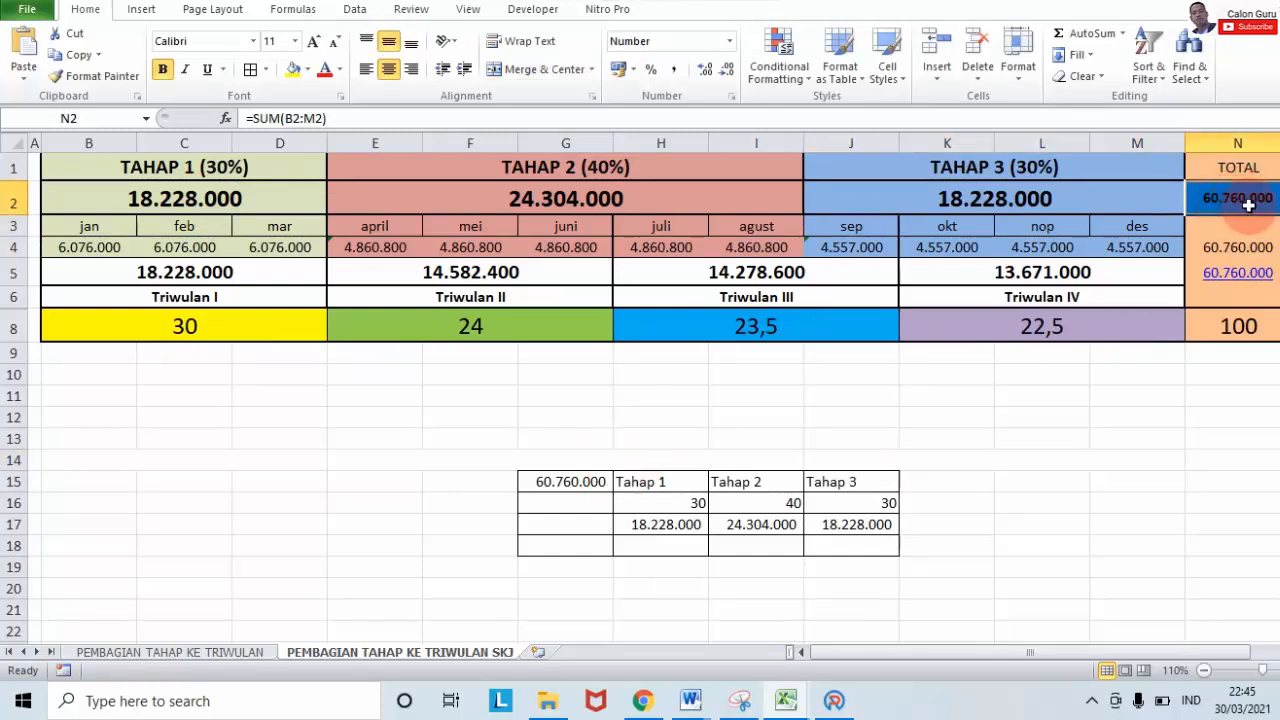
{"action": "left_click", "coordinate": [579, 483]}
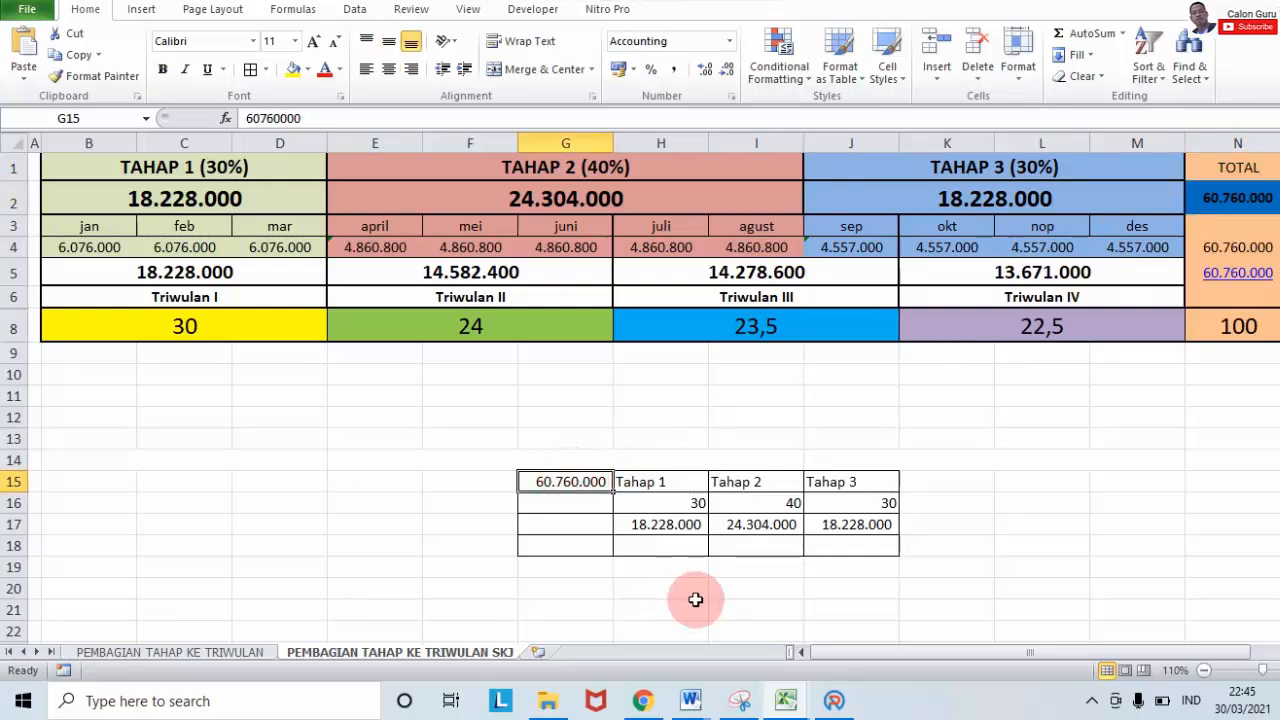
{"action": "mouse_move", "coordinate": [787, 703]}
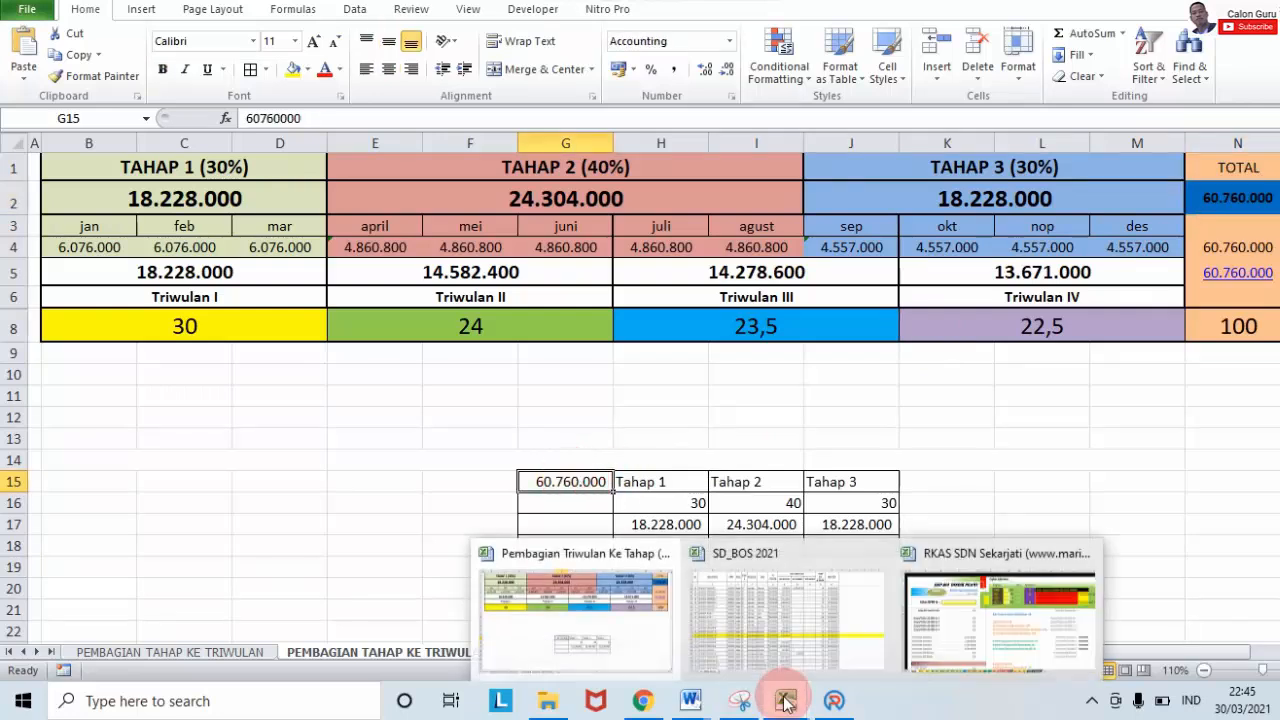
{"action": "left_click", "coordinate": [787, 611]}
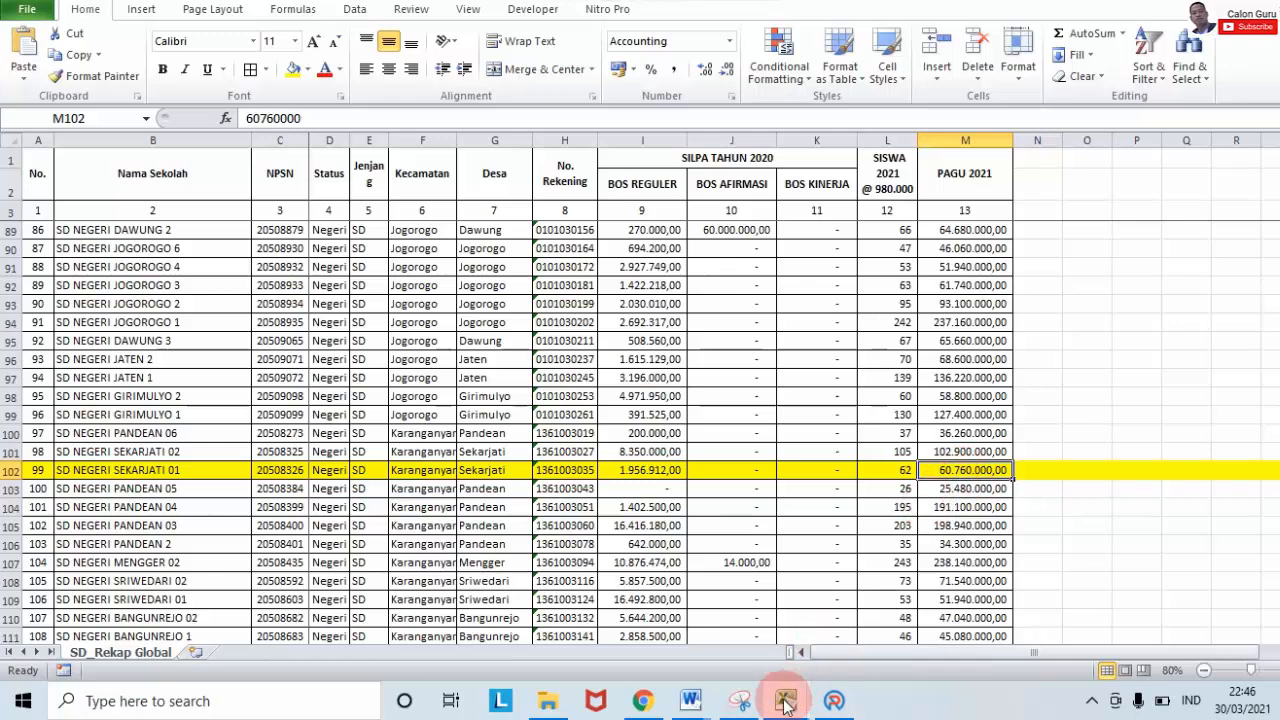
{"action": "mouse_move", "coordinate": [786, 706]}
{"action": "left_click", "coordinate": [576, 609]}
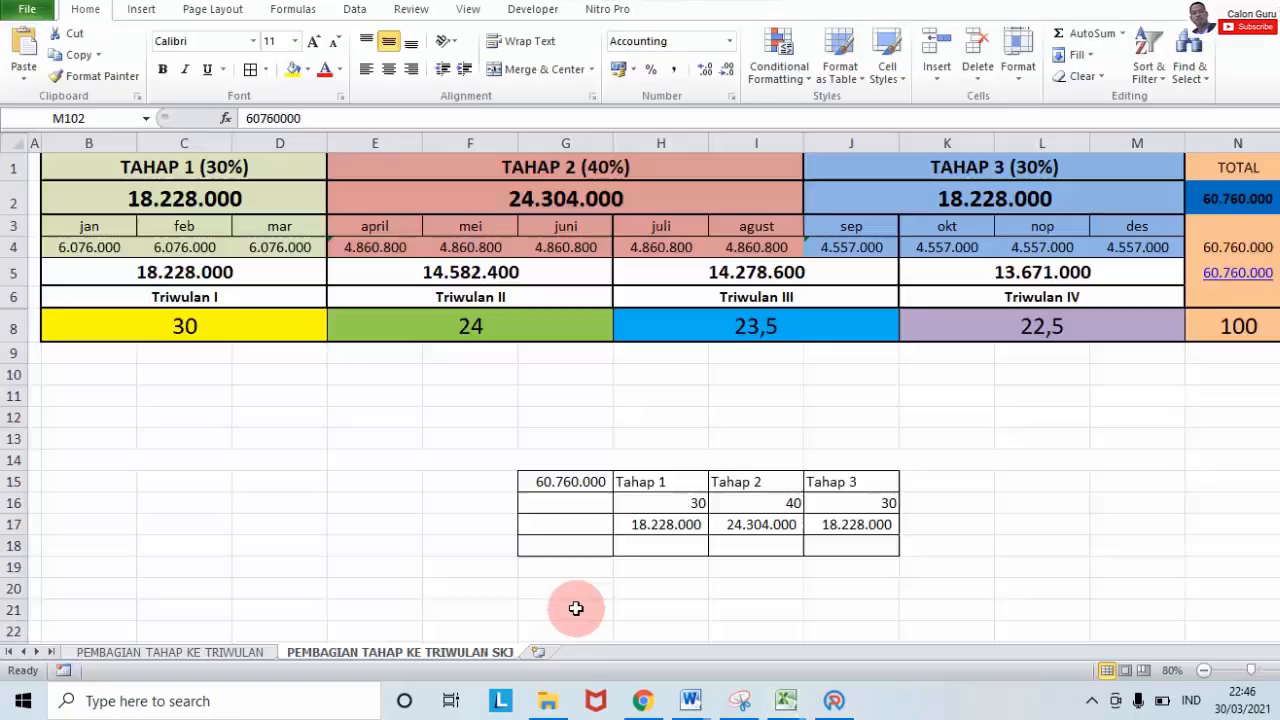
Check the Triwulan I amount in B5 against the Penerimaan Triwulan entries on the RKAS workbook's HOME sheet, and return to the distribution table.
{"action": "left_click", "coordinate": [286, 277]}
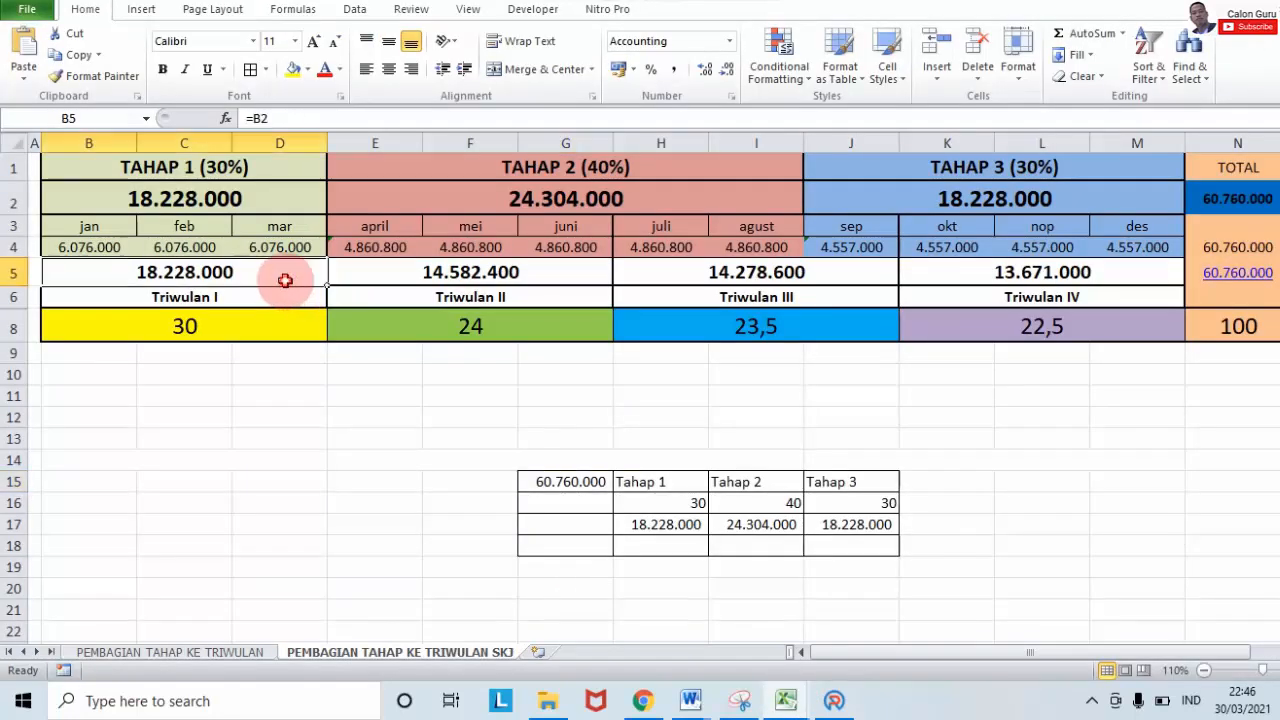
{"action": "mouse_move", "coordinate": [786, 700]}
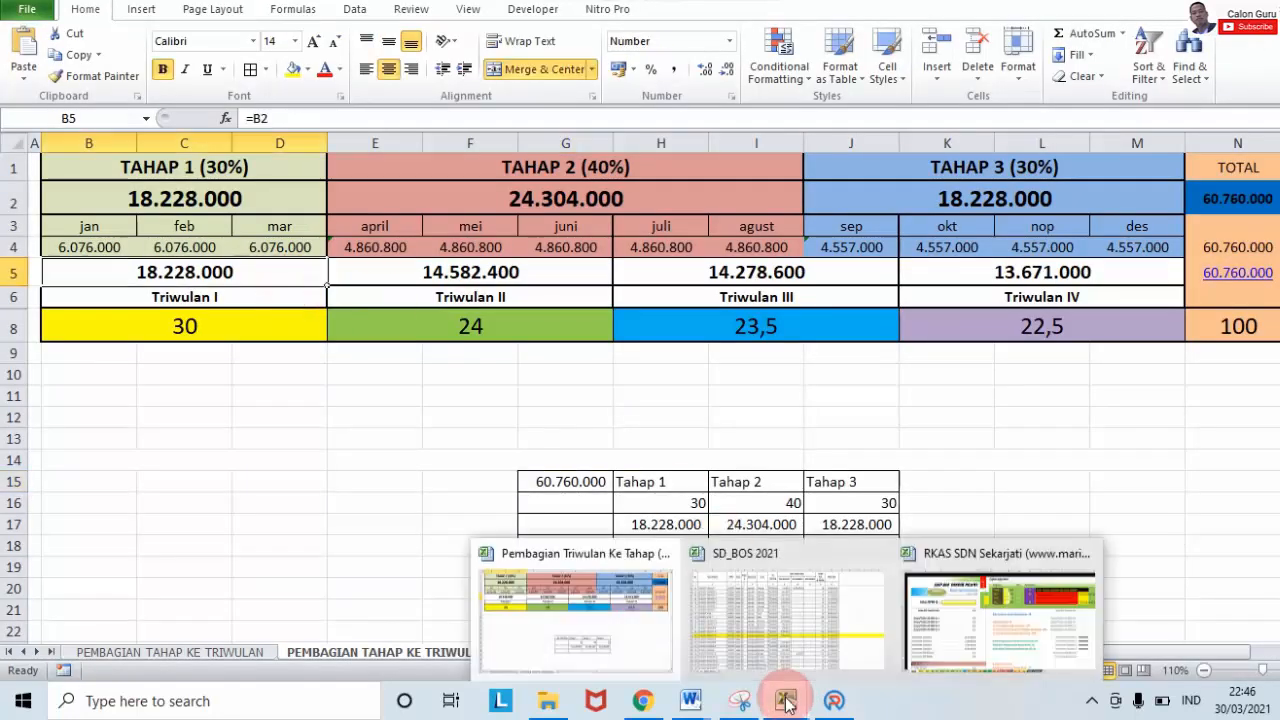
{"action": "mouse_move", "coordinate": [1024, 600]}
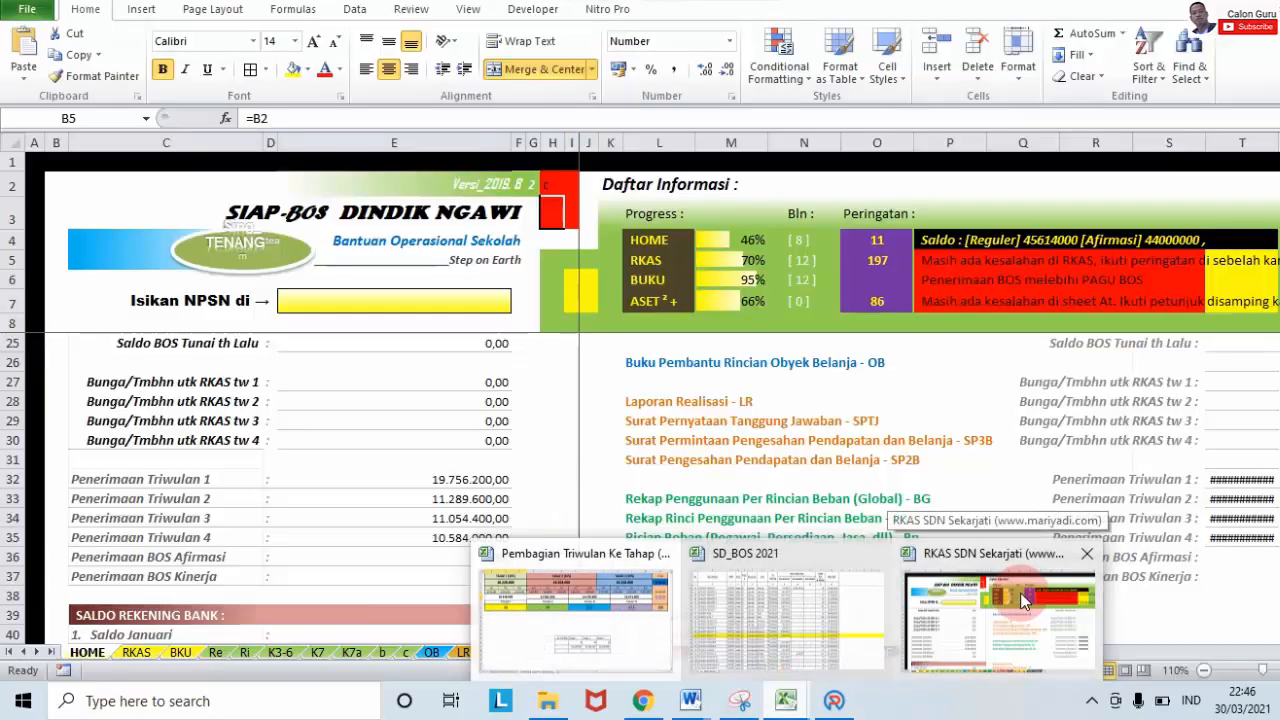
{"action": "left_click", "coordinate": [1024, 600]}
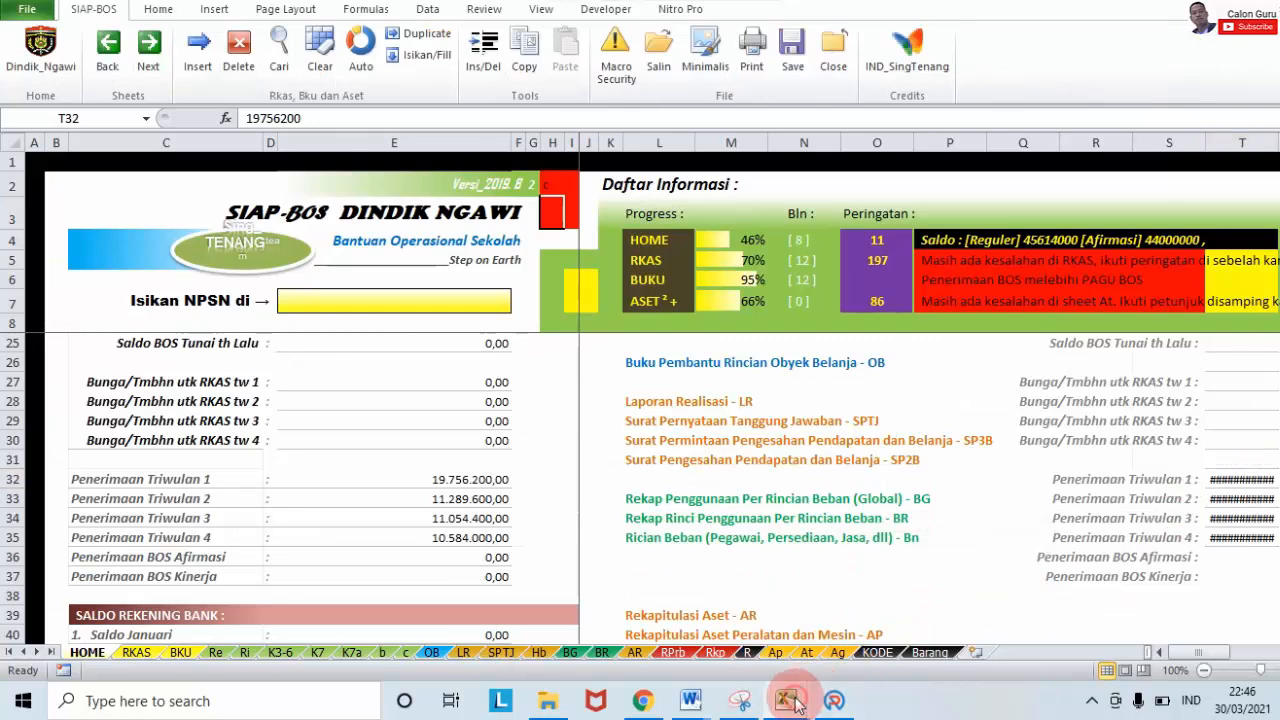
{"action": "mouse_move", "coordinate": [797, 705]}
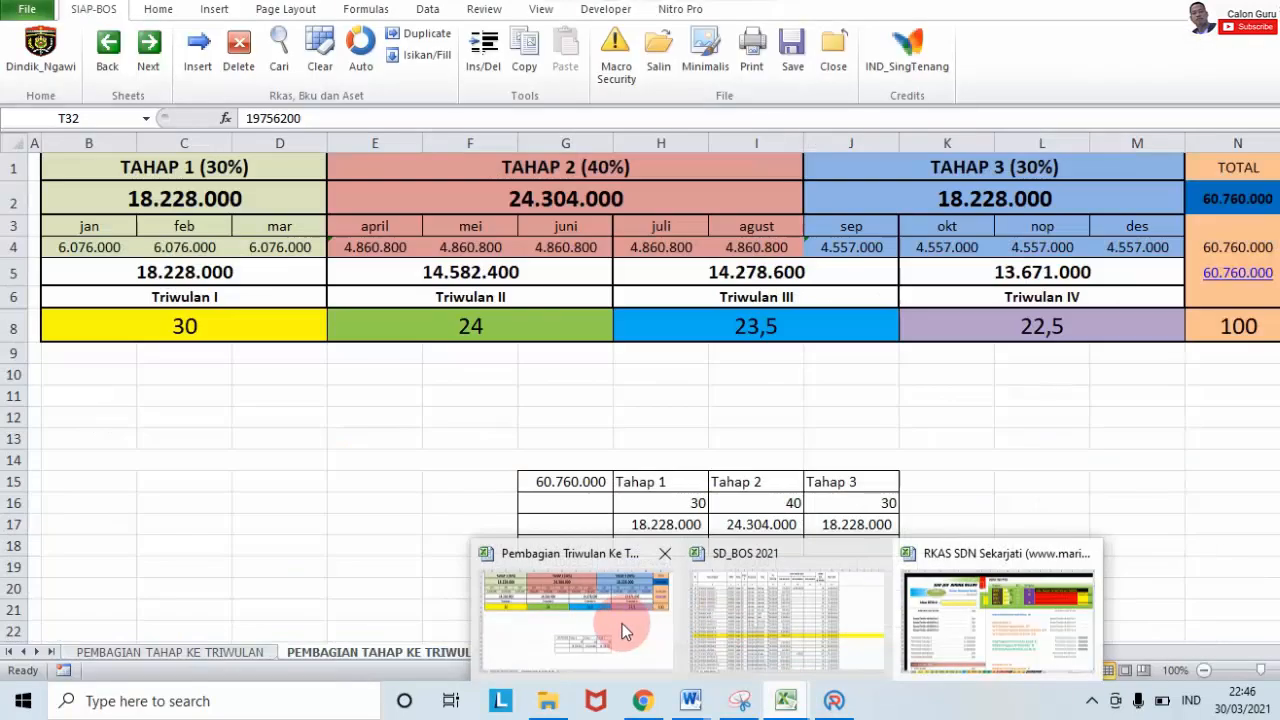
{"action": "left_click", "coordinate": [622, 623]}
Review the Triwulan I to IV amounts in row 5 of the distribution table.
{"action": "left_click", "coordinate": [663, 482]}
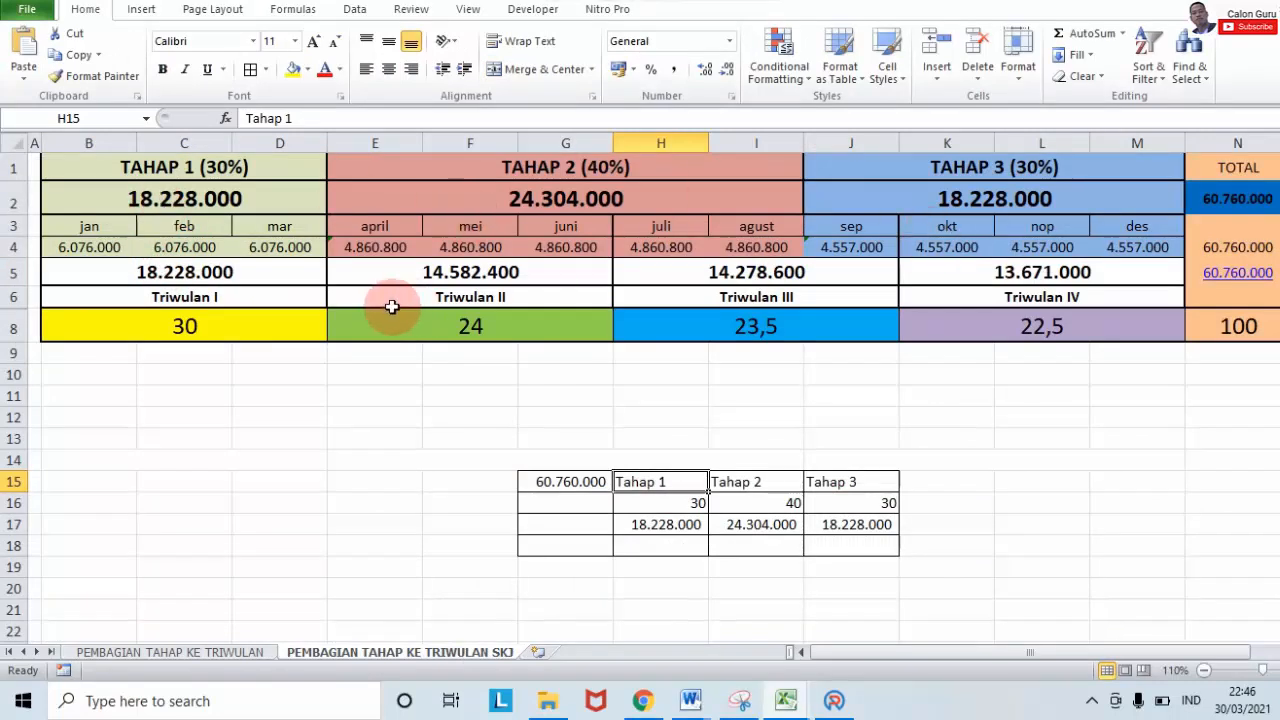
{"action": "left_click", "coordinate": [215, 274]}
{"action": "left_click", "coordinate": [443, 266]}
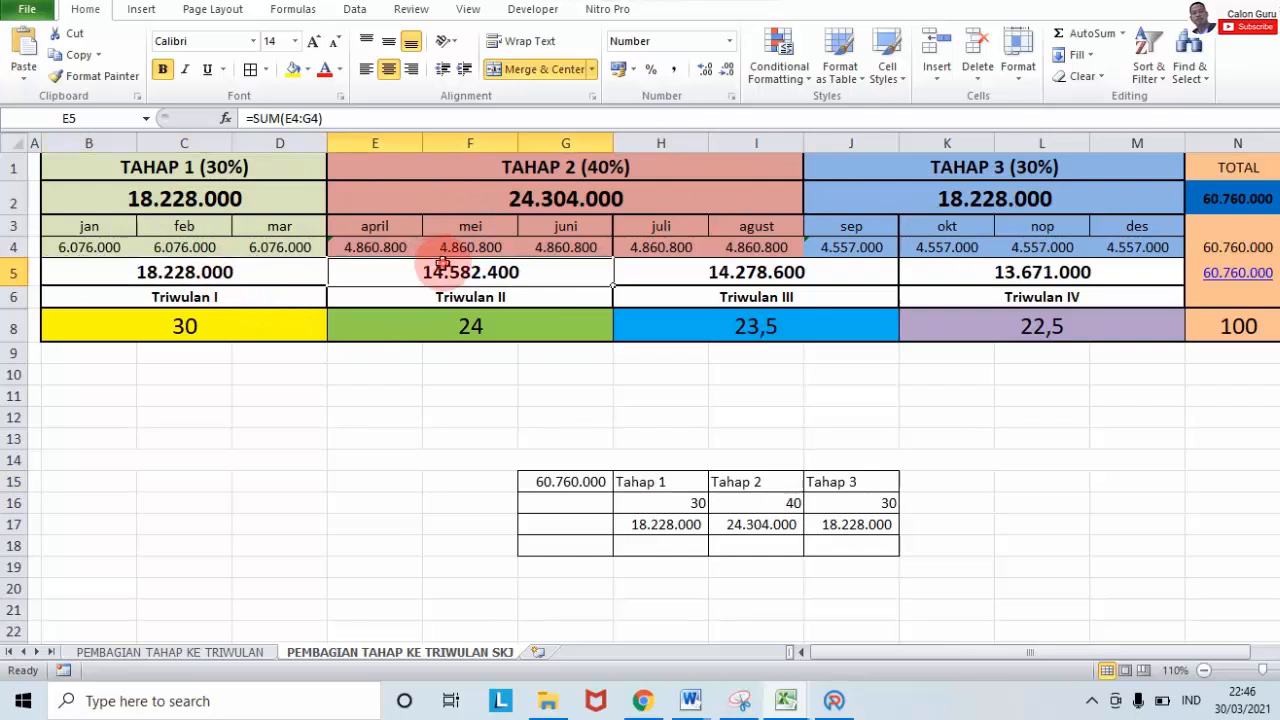
{"action": "left_click", "coordinate": [690, 268]}
{"action": "left_click", "coordinate": [1014, 268]}
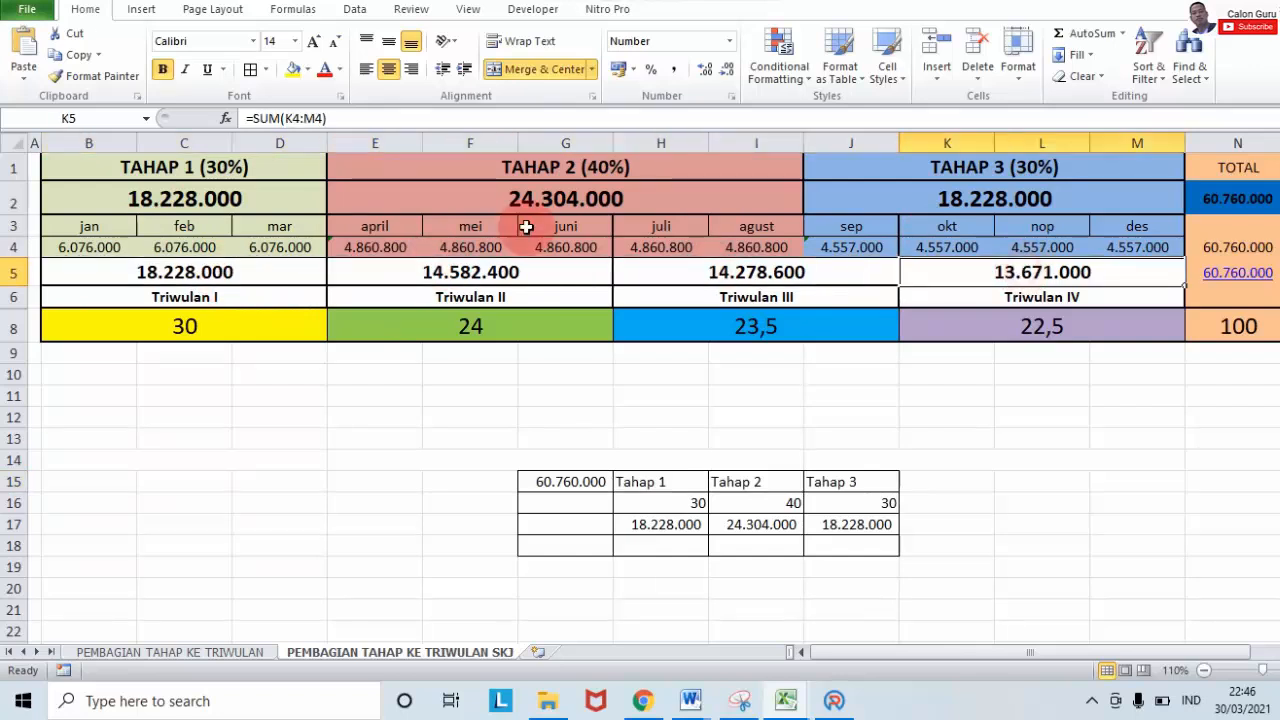
{"action": "left_click", "coordinate": [240, 270]}
Copy the Tahap 1 amount 18228000 from the content of cell B2.
{"action": "left_click", "coordinate": [188, 193]}
{"action": "left_click", "coordinate": [323, 114]}
{"action": "double_click", "coordinate": [317, 113]}
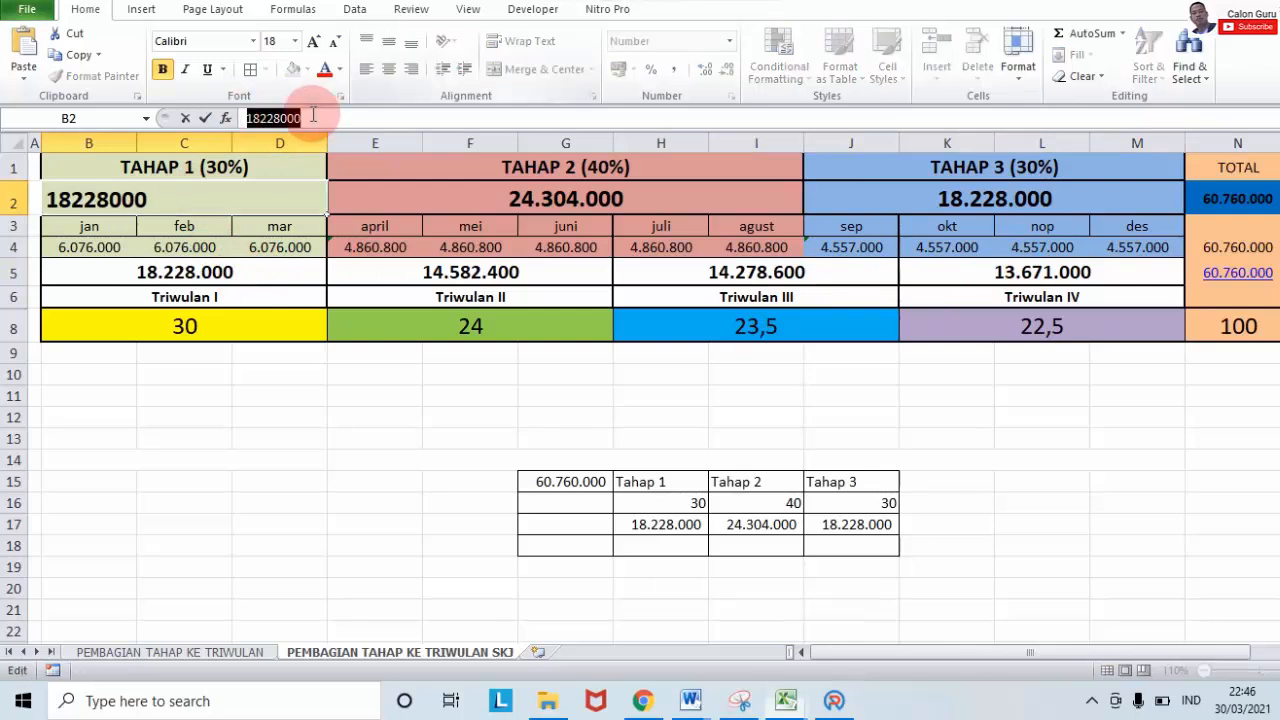
{"action": "right_click", "coordinate": [288, 117]}
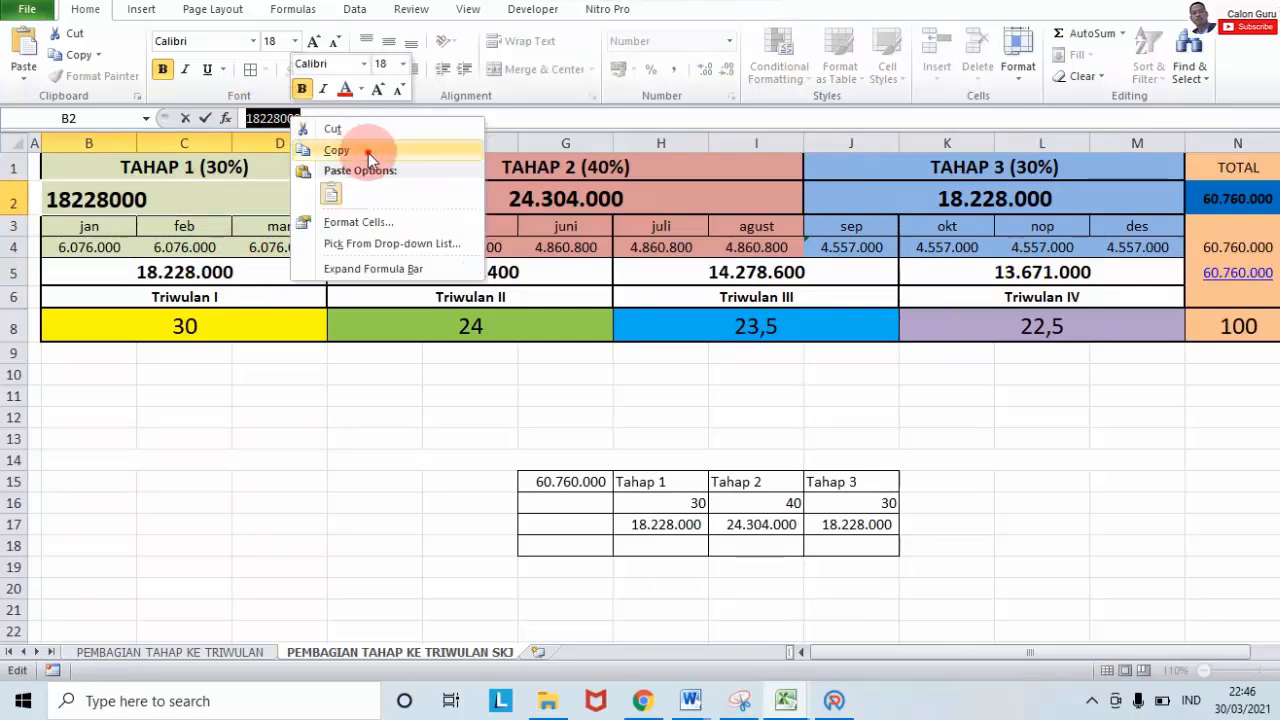
{"action": "left_click", "coordinate": [355, 148]}
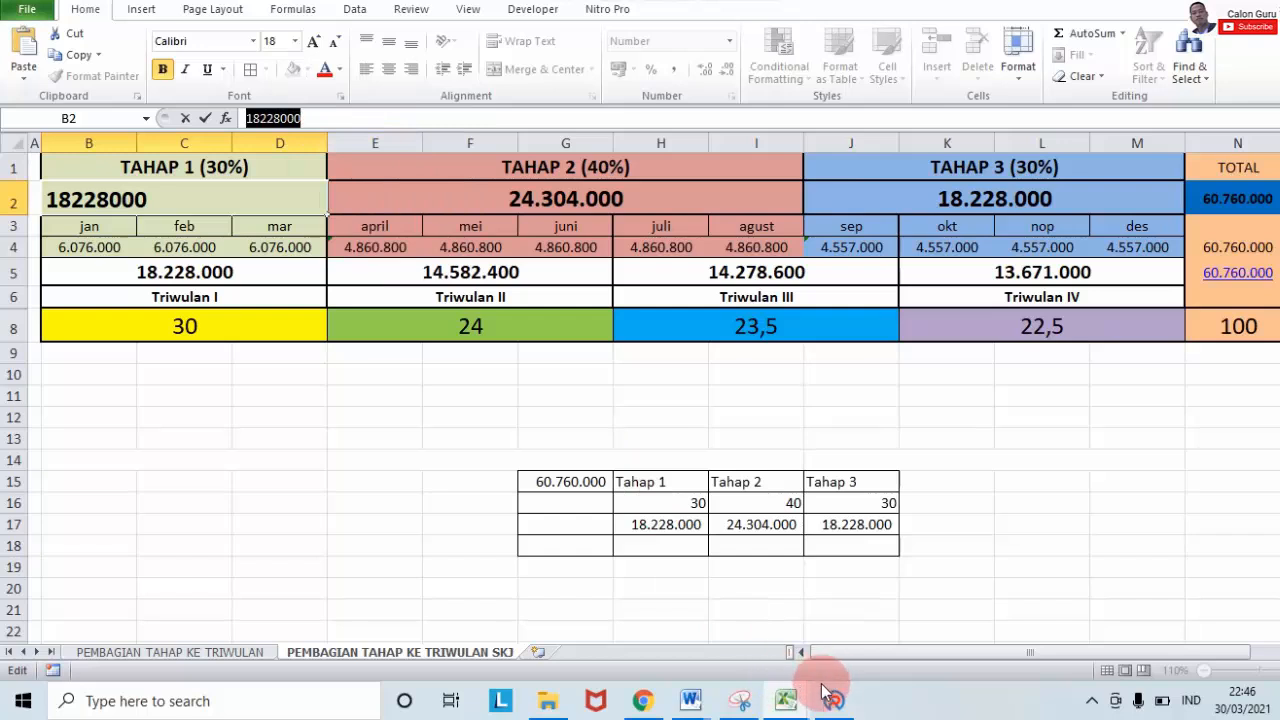
Switch to the RKAS SDN Sekarjati workbook and replace the Penerimaan Triwulan 1 value in T32 with the copied 18228000.
{"action": "mouse_move", "coordinate": [814, 694]}
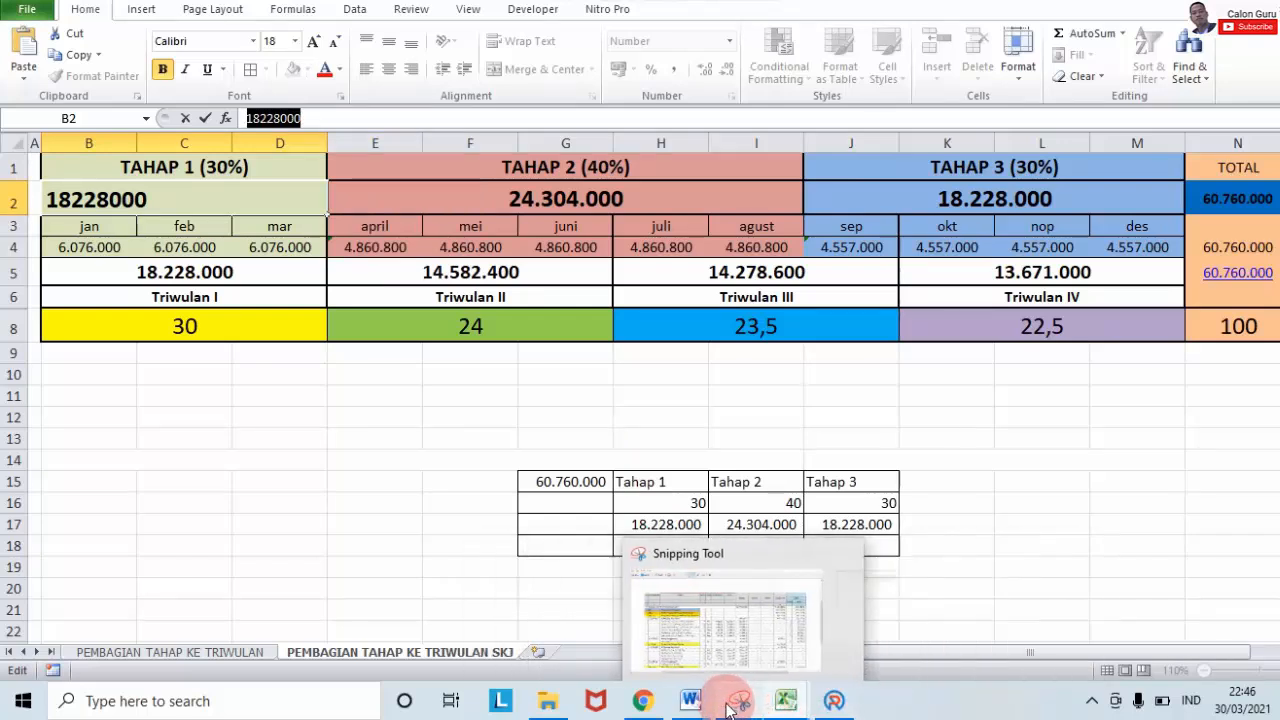
{"action": "mouse_move", "coordinate": [786, 700]}
{"action": "left_click", "coordinate": [1069, 624]}
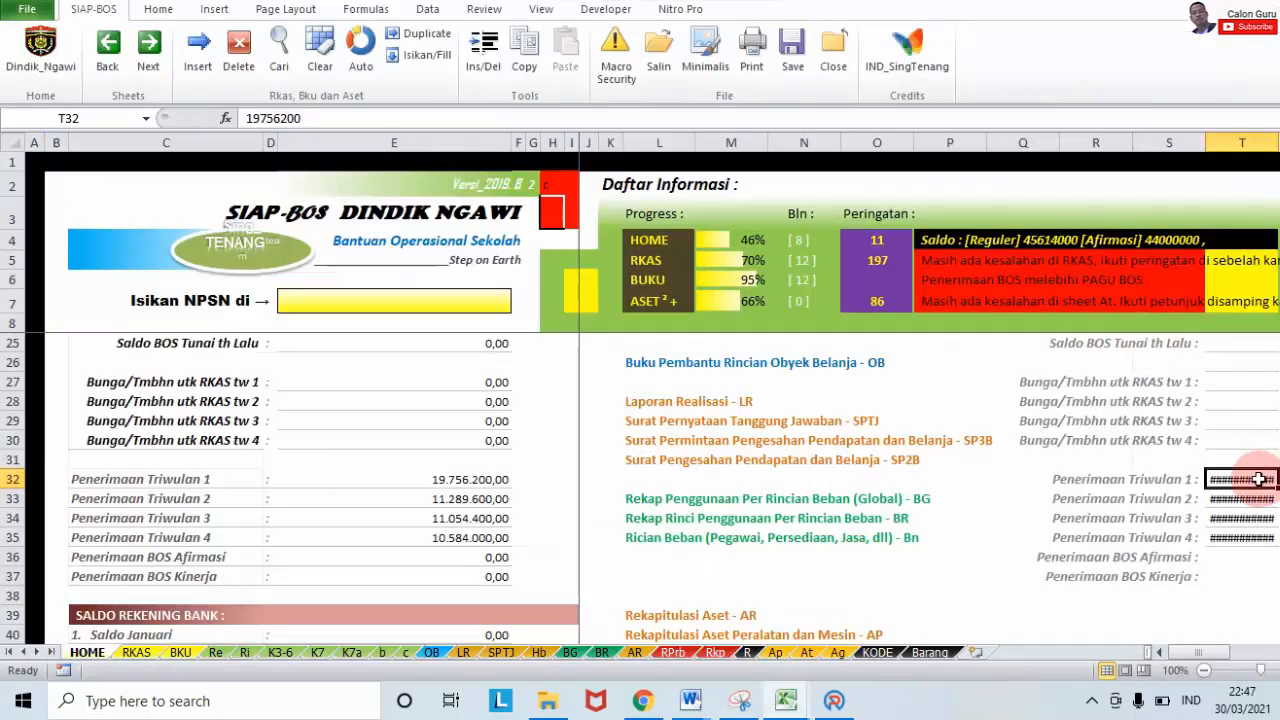
{"action": "double_click", "coordinate": [290, 118]}
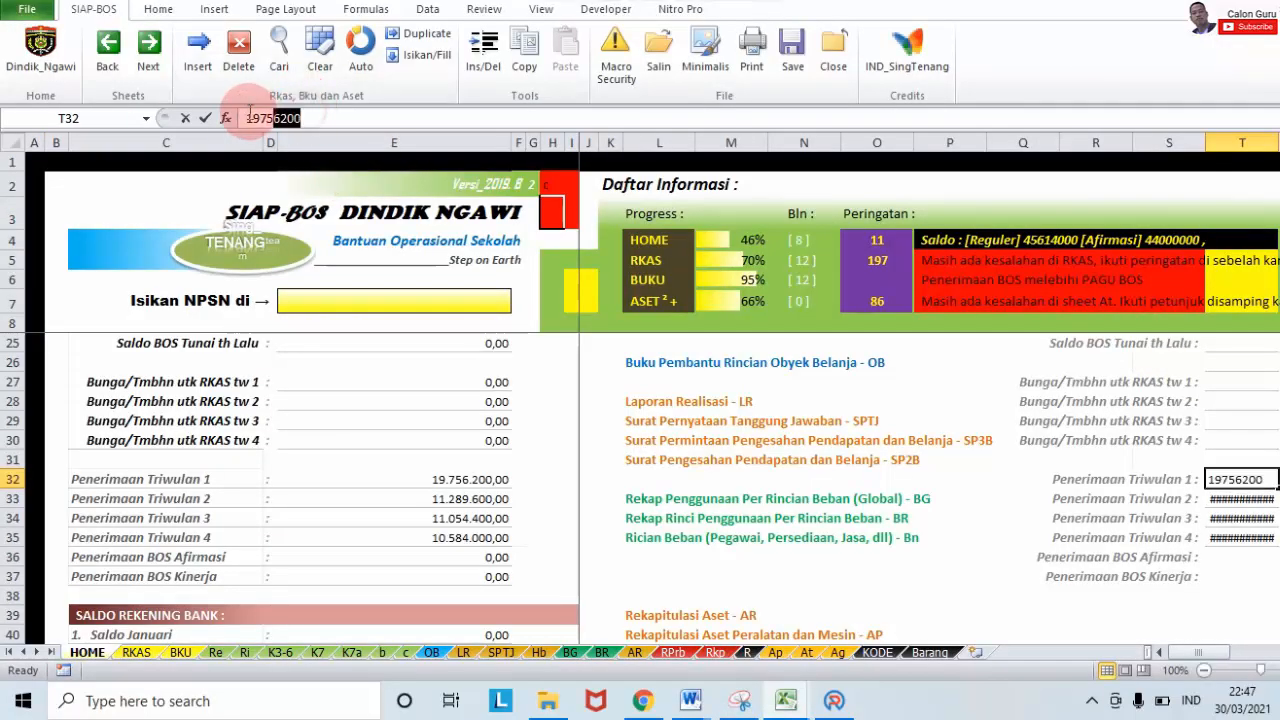
{"action": "key", "text": "ctrl+v"}
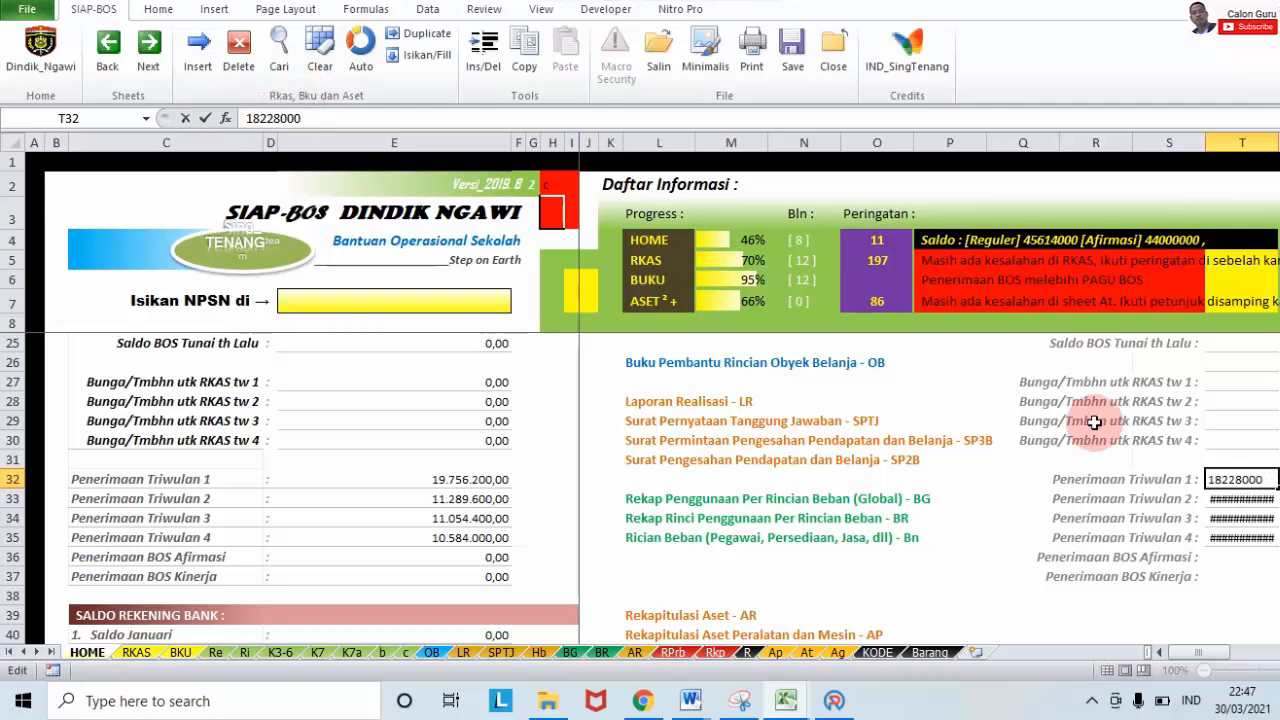
{"action": "left_click", "coordinate": [1243, 499]}
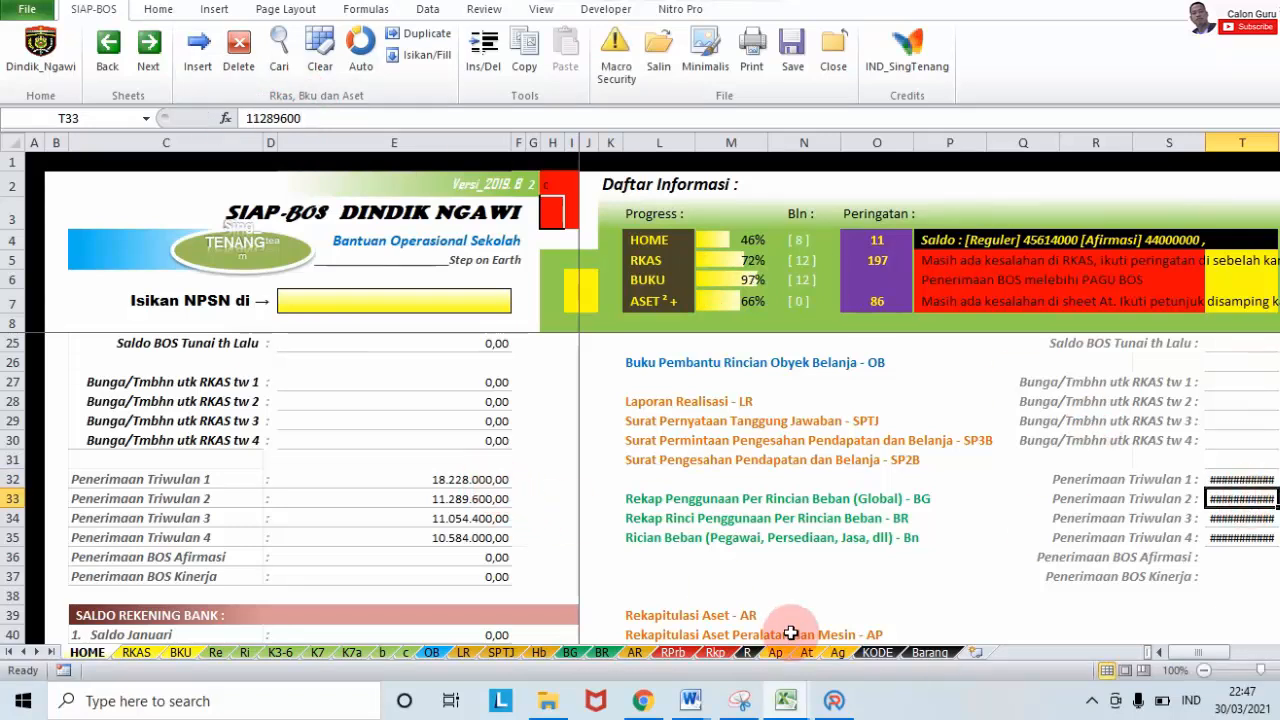
Replace the Penerimaan Triwulan 2 value in T33 of the HOME sheet with 14582400.
{"action": "left_click", "coordinate": [785, 701]}
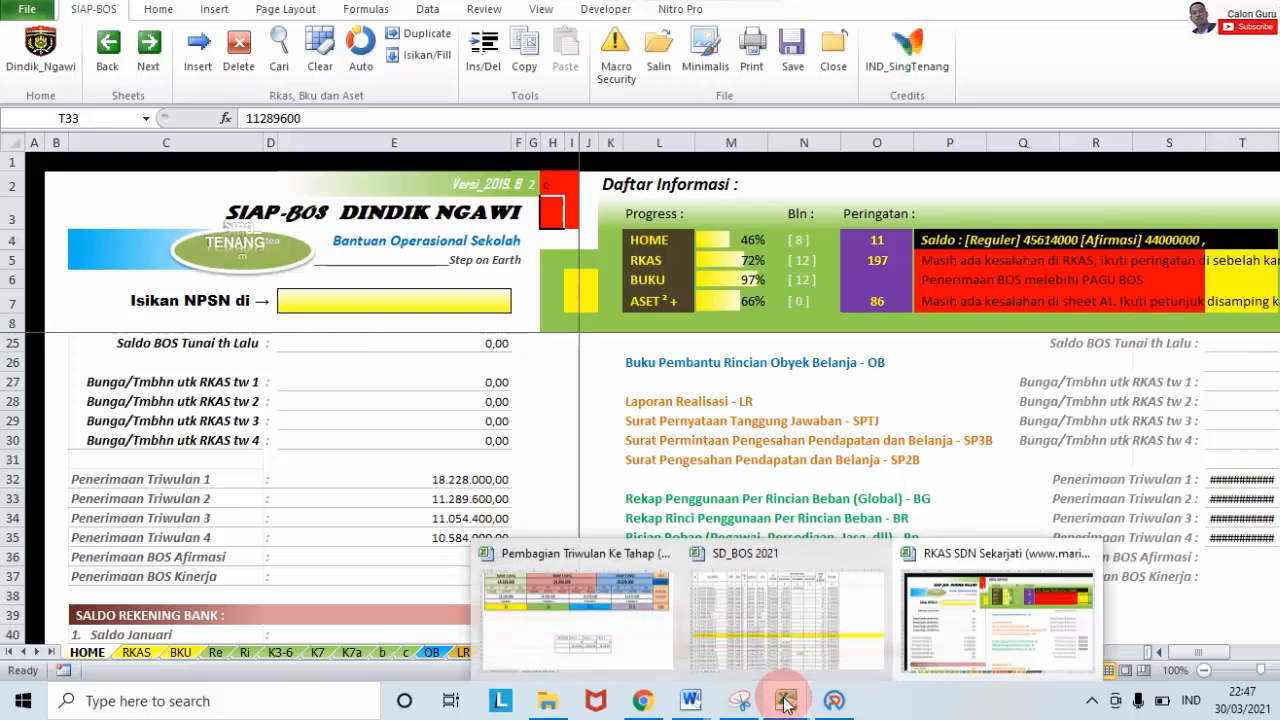
{"action": "mouse_move", "coordinate": [630, 638]}
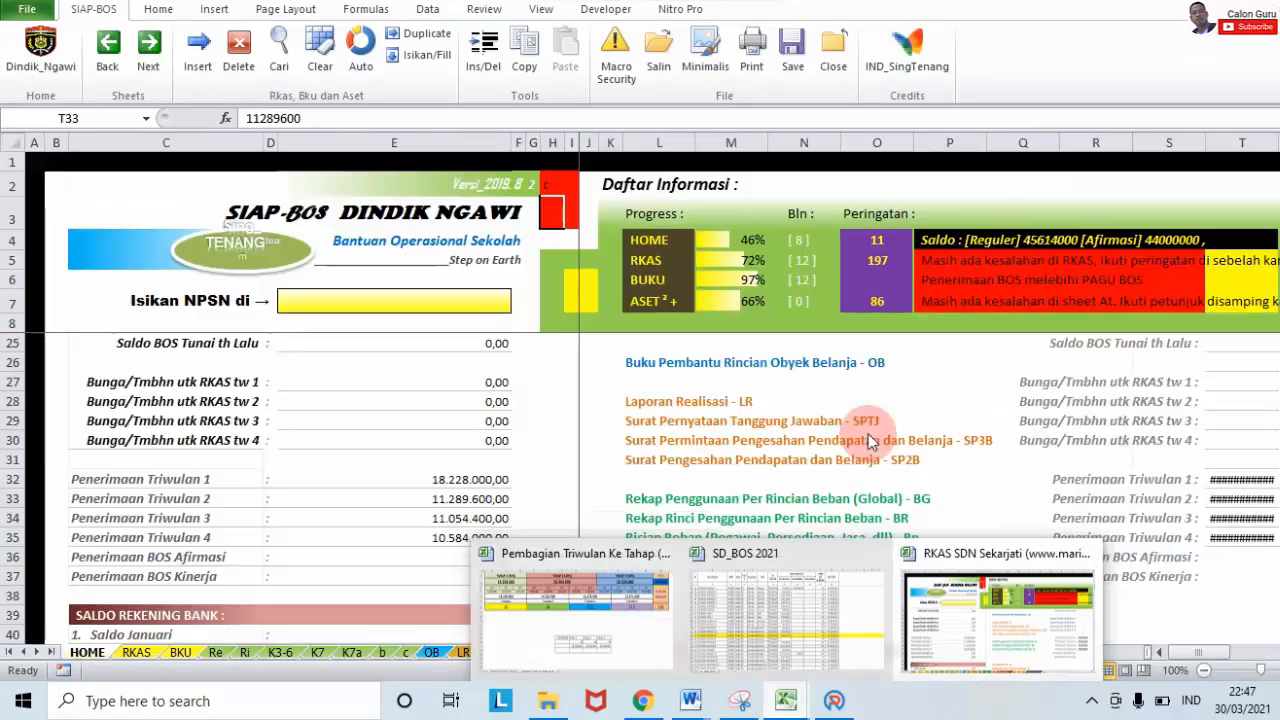
{"action": "left_click", "coordinate": [1235, 495]}
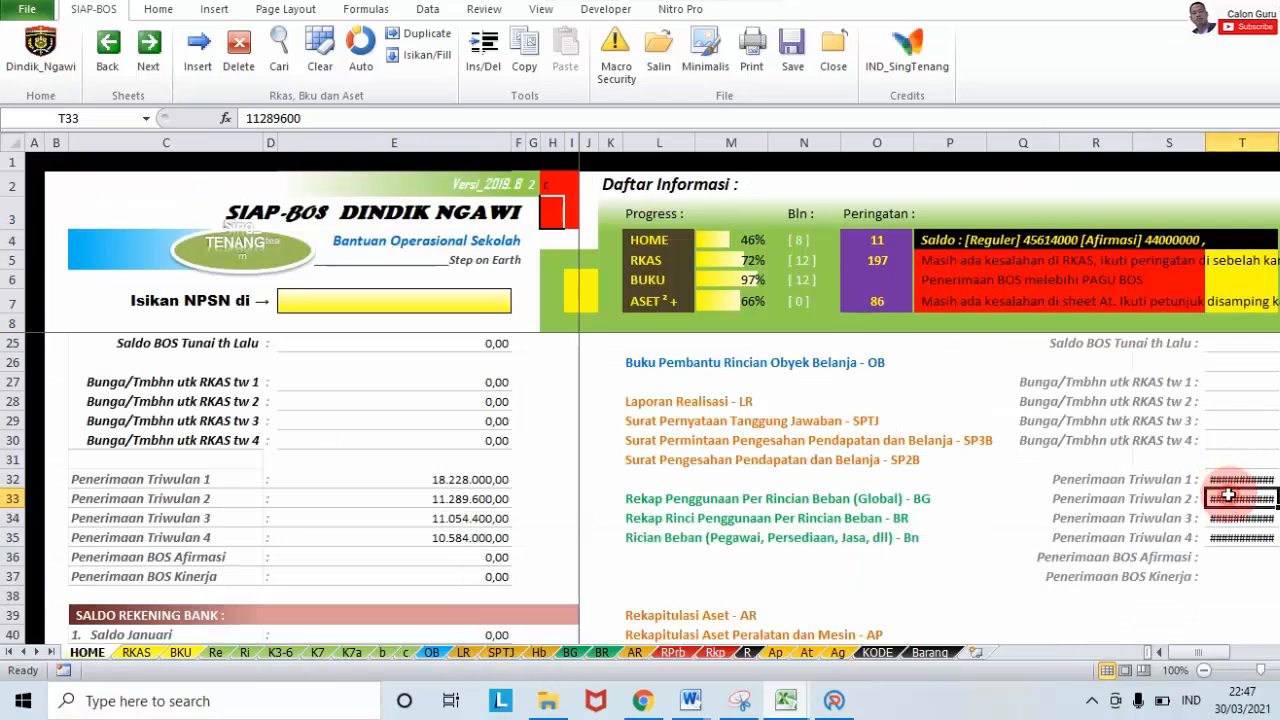
{"action": "left_click", "coordinate": [368, 130]}
{"action": "double_click", "coordinate": [337, 118]}
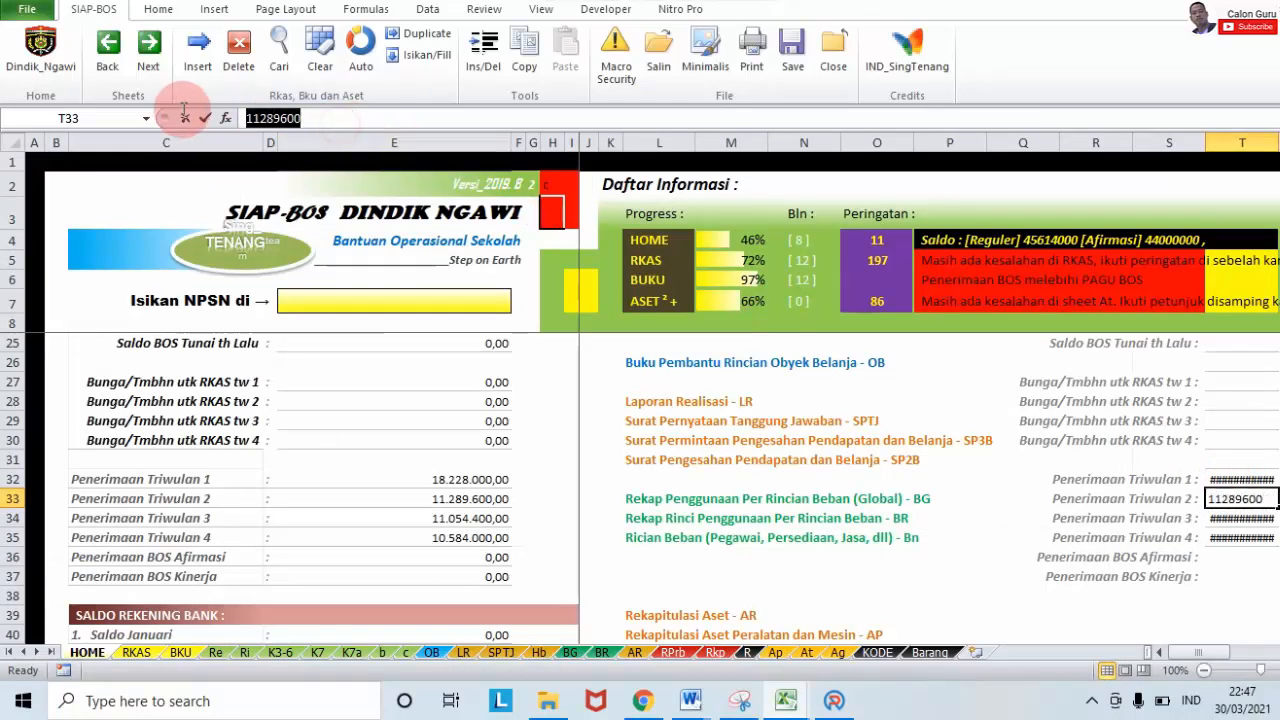
{"action": "type", "text": "145824"}
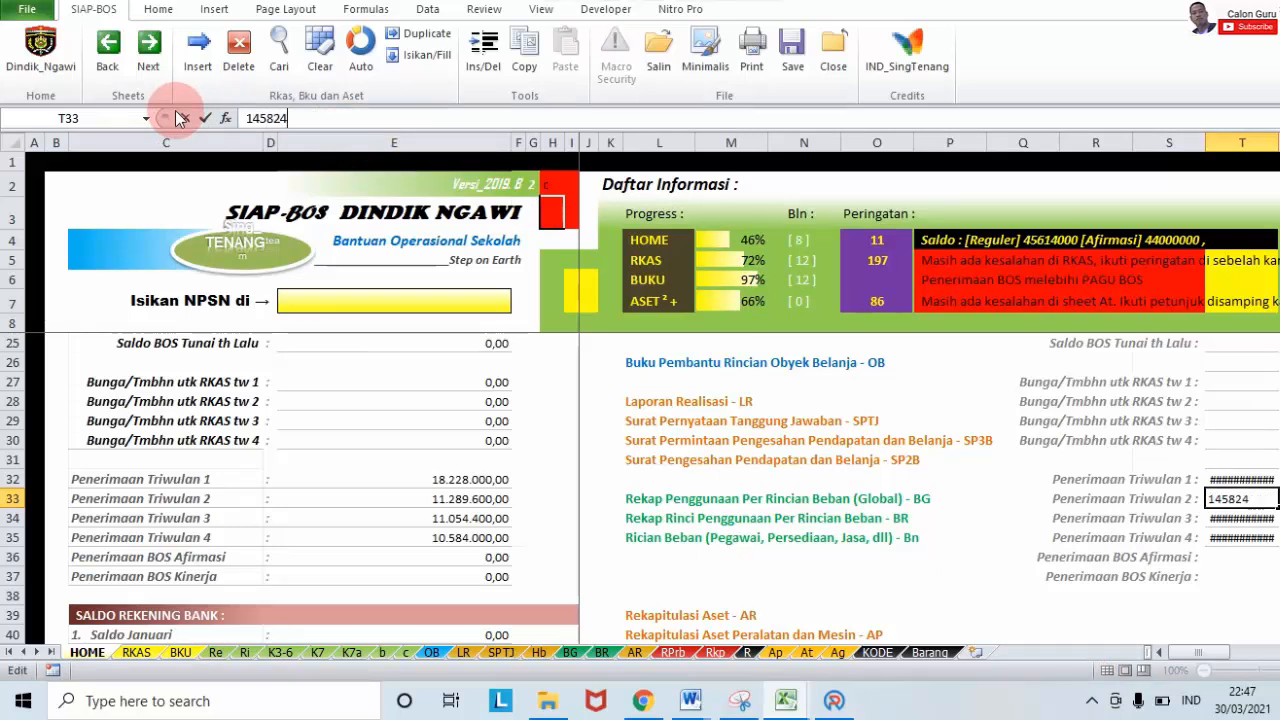
{"action": "type", "text": "00"}
{"action": "left_click", "coordinate": [885, 515]}
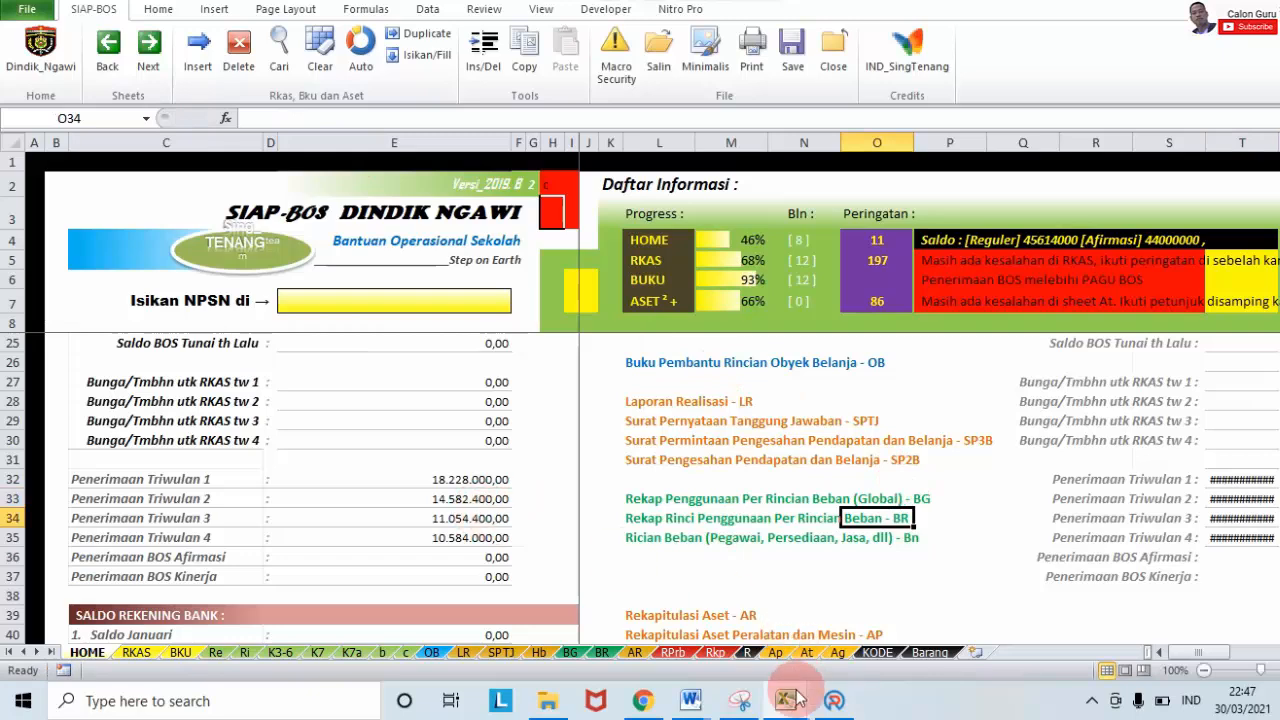
Check the Triwulan III amount in the distribution table and replace the Penerimaan Triwulan 3 value in T34 with 14278600.
{"action": "mouse_move", "coordinate": [787, 704]}
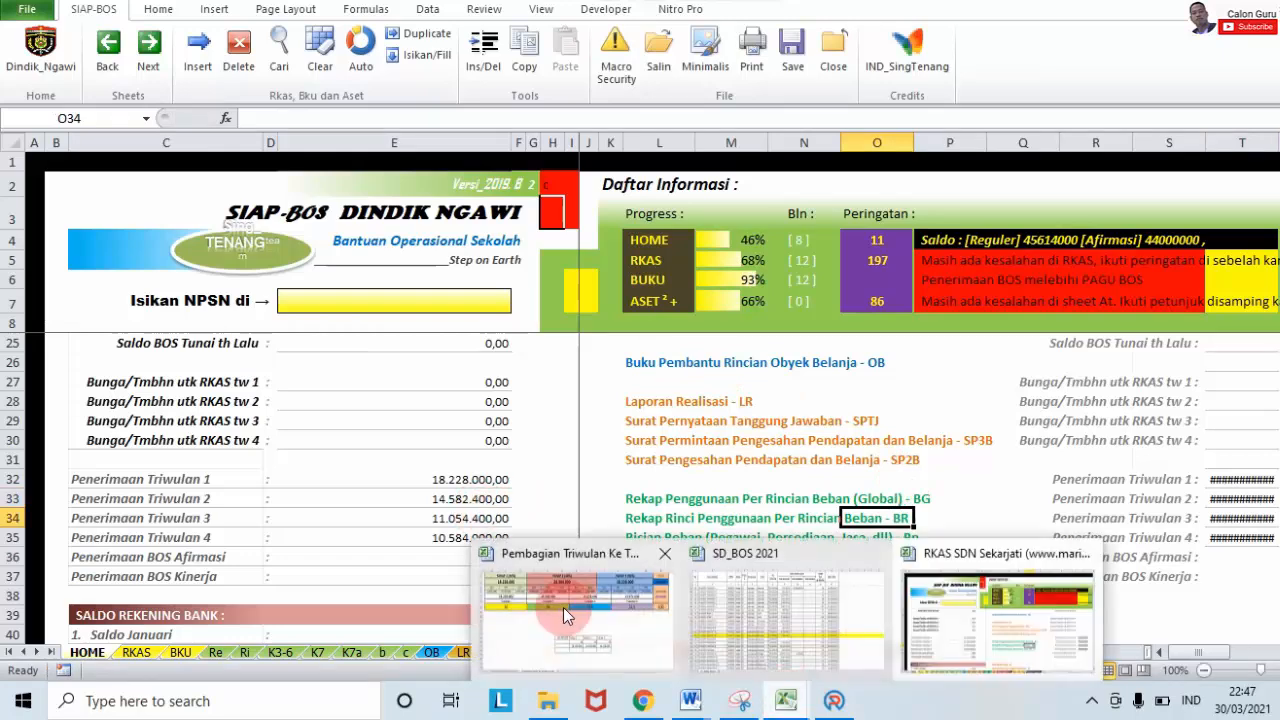
{"action": "mouse_move", "coordinate": [563, 607]}
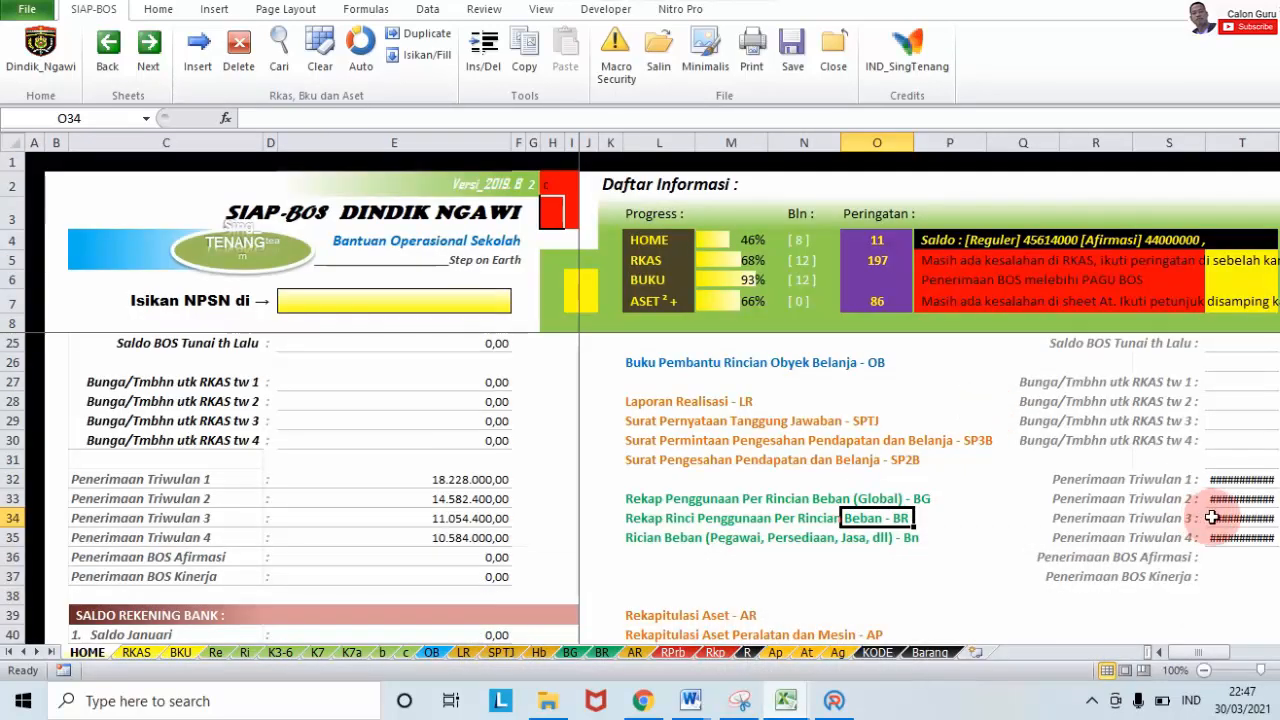
{"action": "left_click", "coordinate": [1212, 517]}
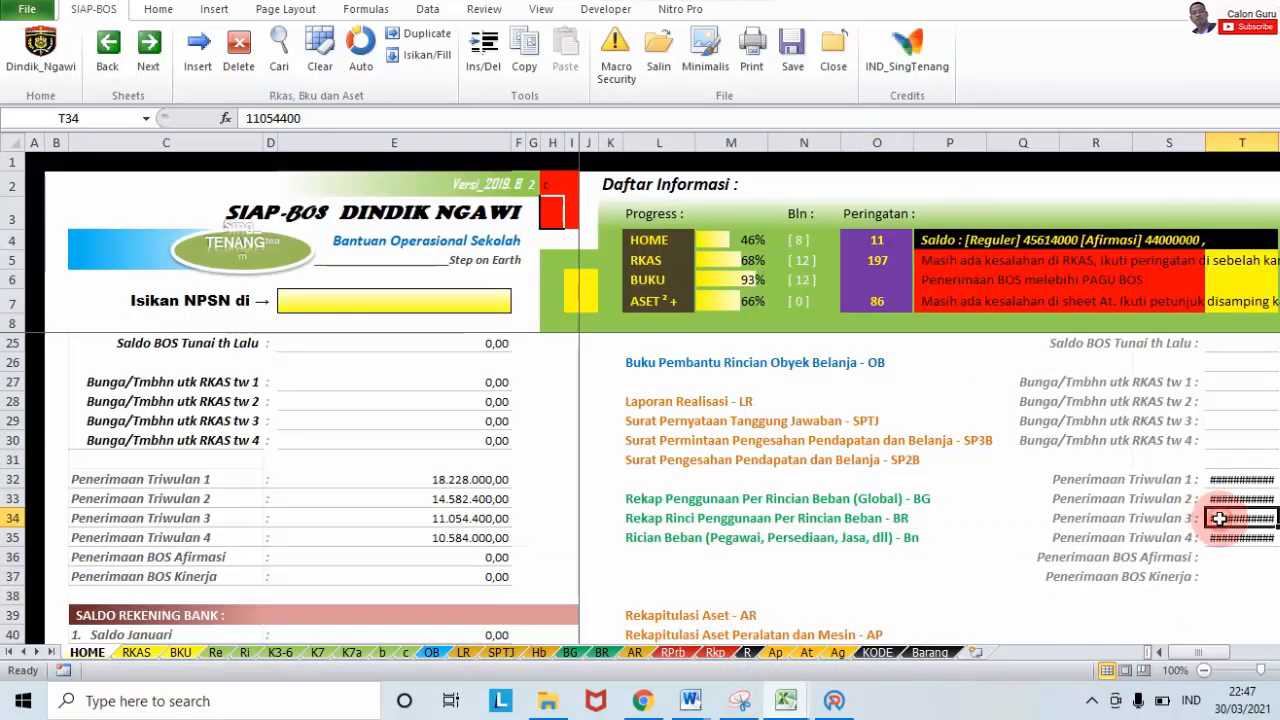
{"action": "double_click", "coordinate": [346, 125]}
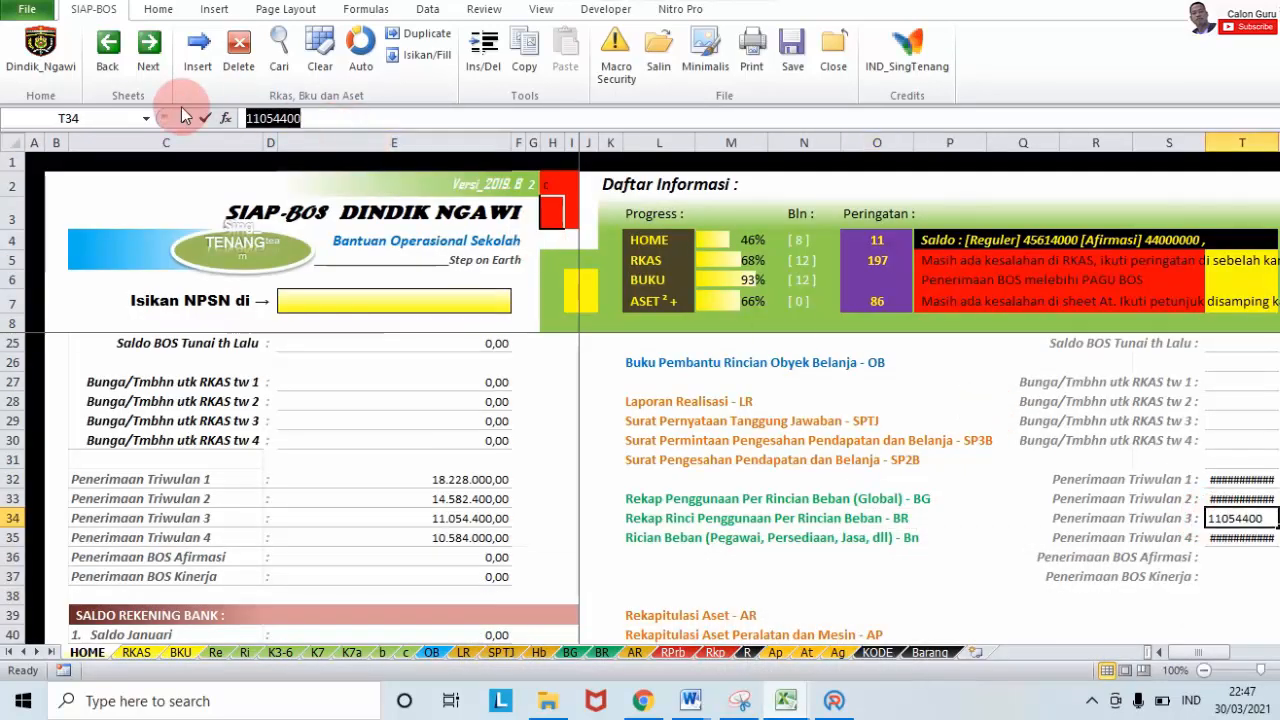
{"action": "type", "text": "142786"}
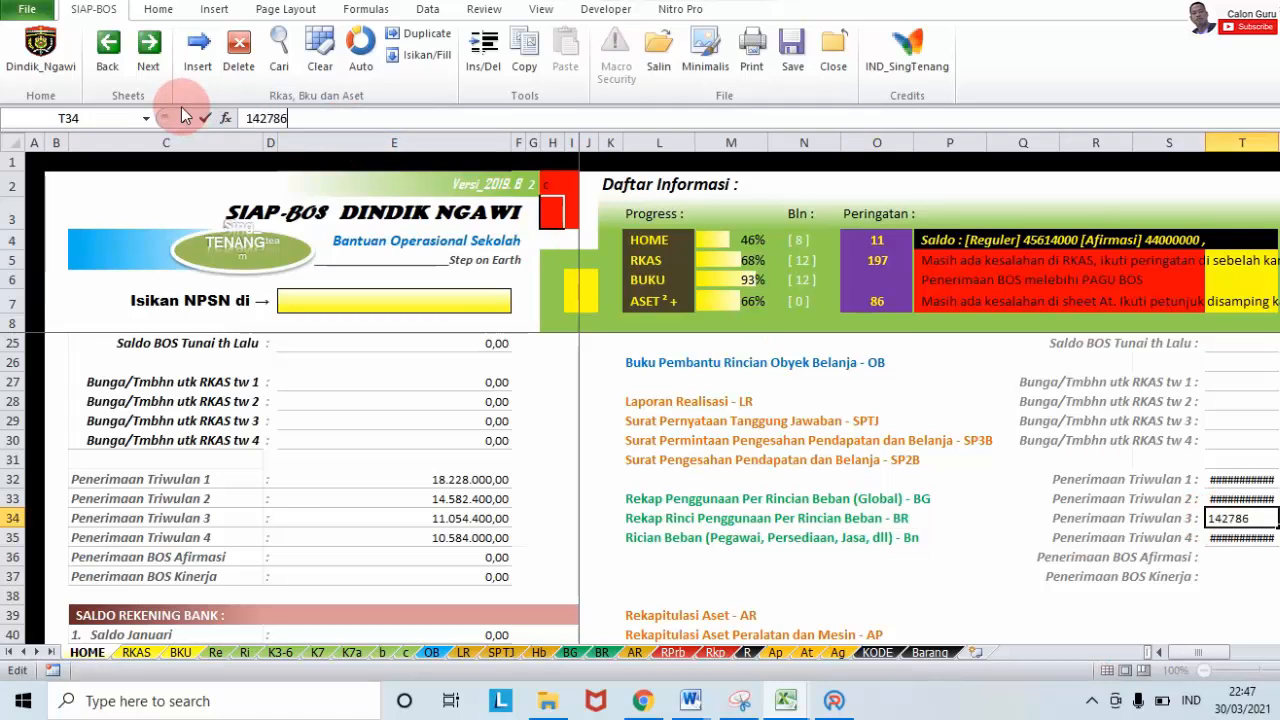
Check the Triwulan IV amount in the distribution table and replace the Penerimaan Triwulan 4 value in T35 with 13671000.
{"action": "left_click", "coordinate": [1216, 538]}
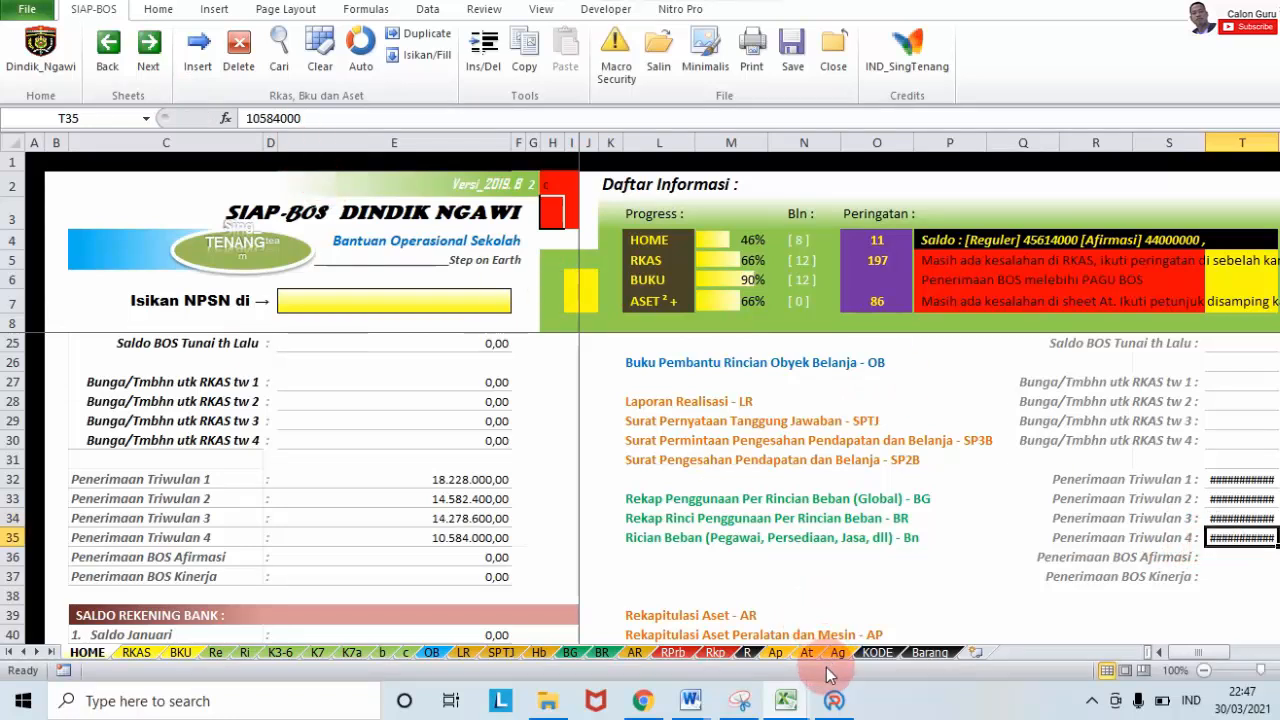
{"action": "mouse_move", "coordinate": [786, 703]}
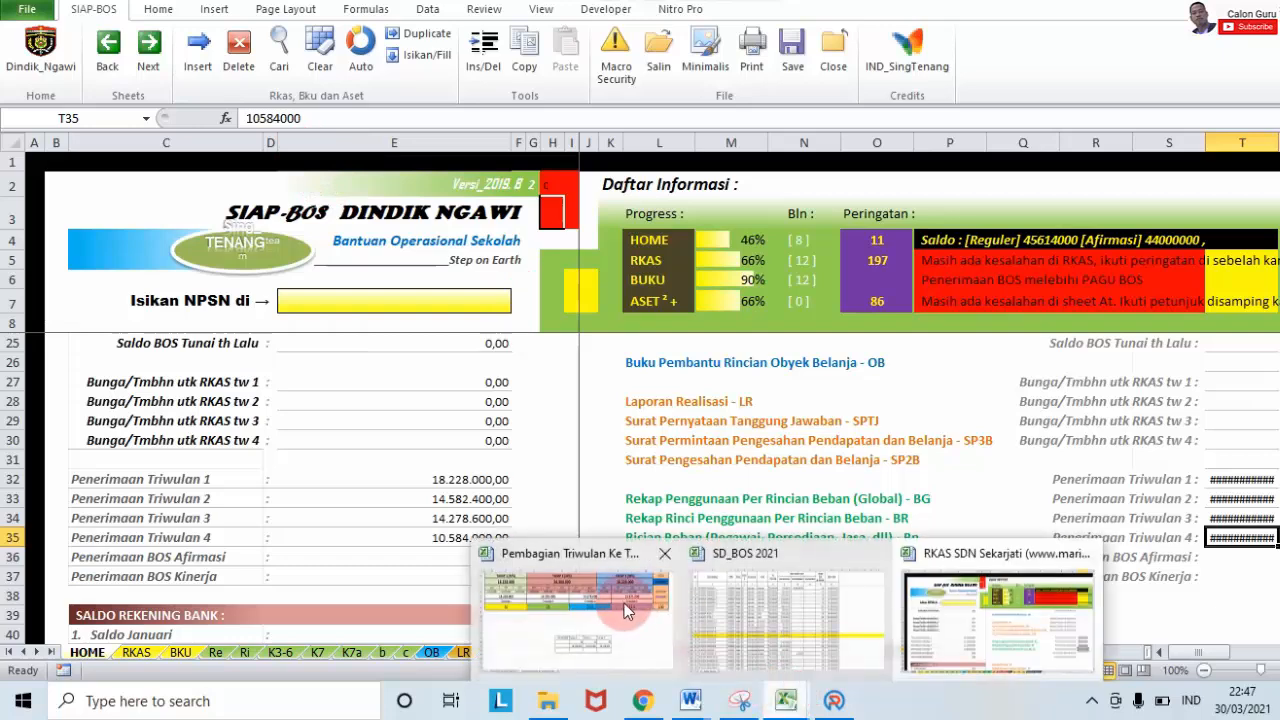
{"action": "mouse_move", "coordinate": [619, 602]}
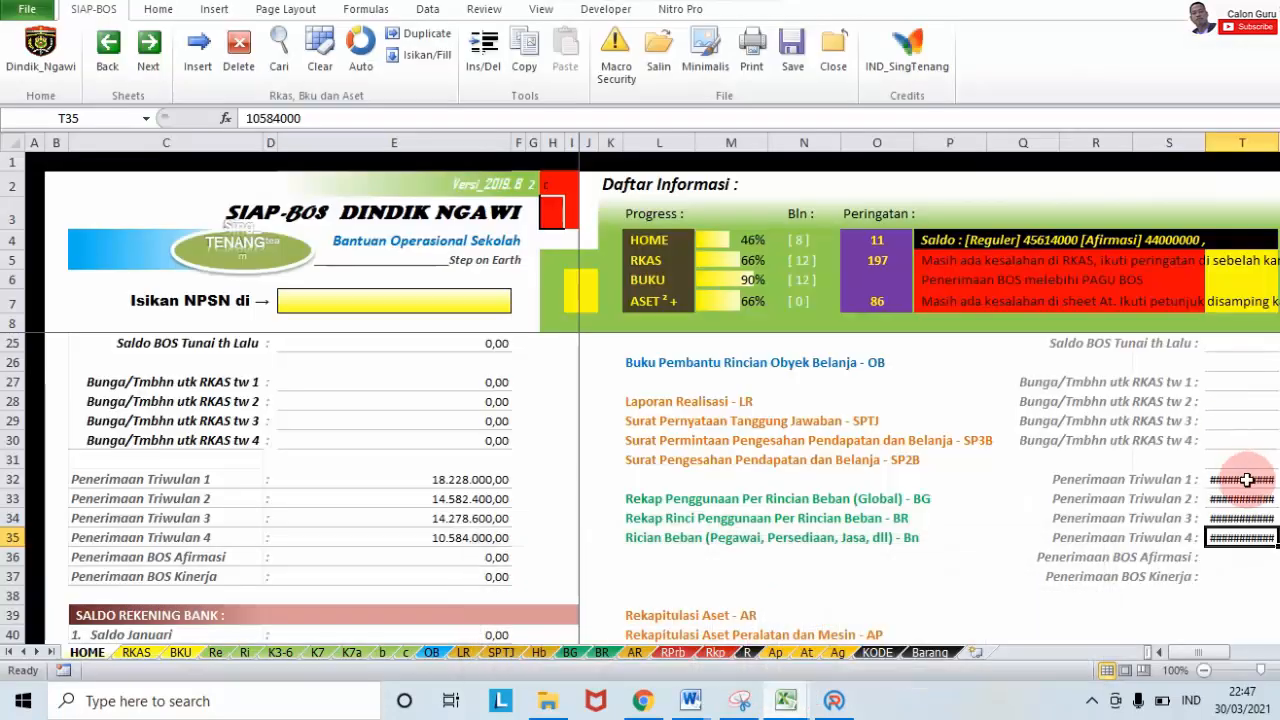
{"action": "left_click_drag", "start_coordinate": [334, 117], "coordinate": [152, 122]}
{"action": "type", "text": "13671"}
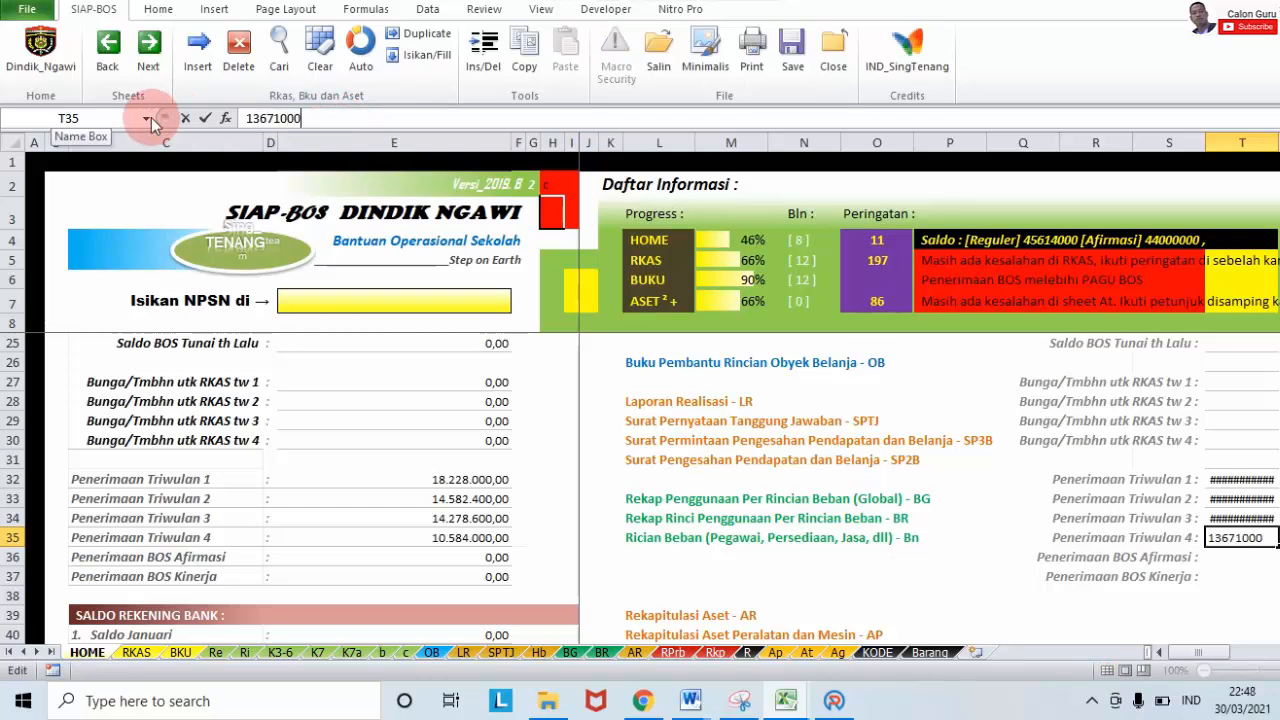
{"action": "left_click", "coordinate": [922, 459]}
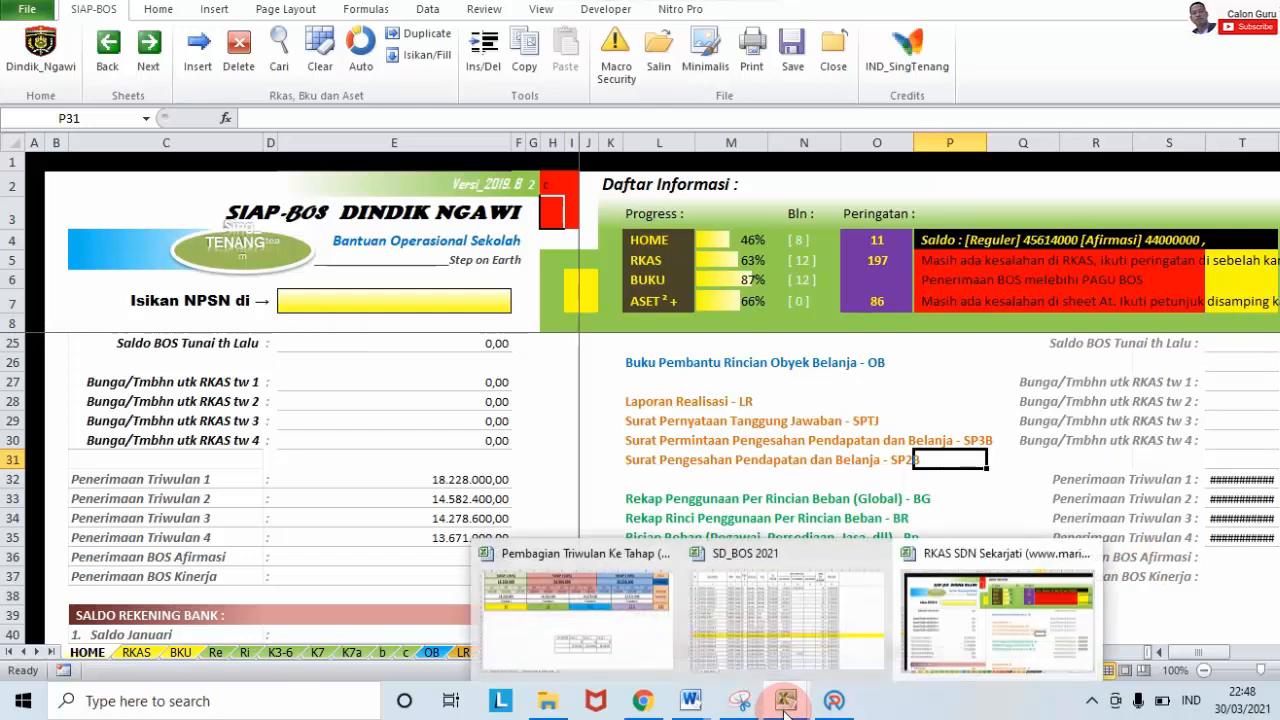
Look over the school's row in SD_BOS 2021 and the Triwulan distribution table, and return to the RKAS SDN Sekarjati workbook.
{"action": "left_click", "coordinate": [785, 645]}
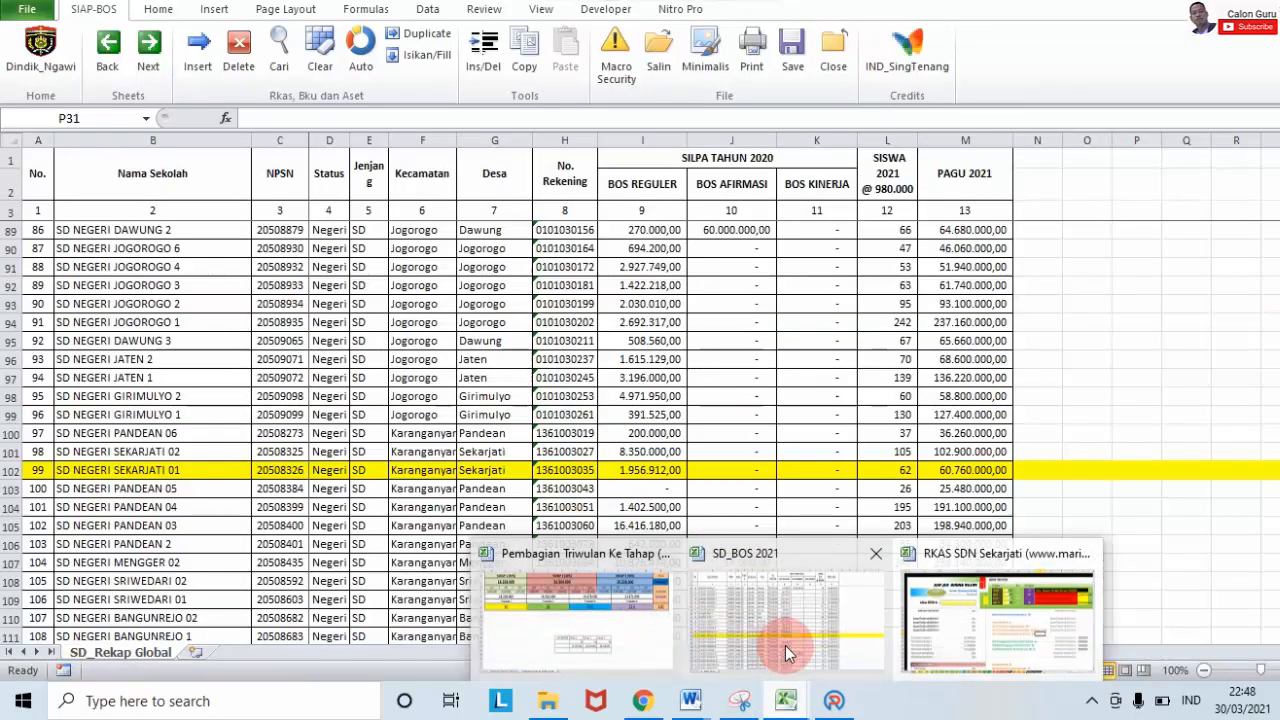
{"action": "mouse_move", "coordinate": [543, 610]}
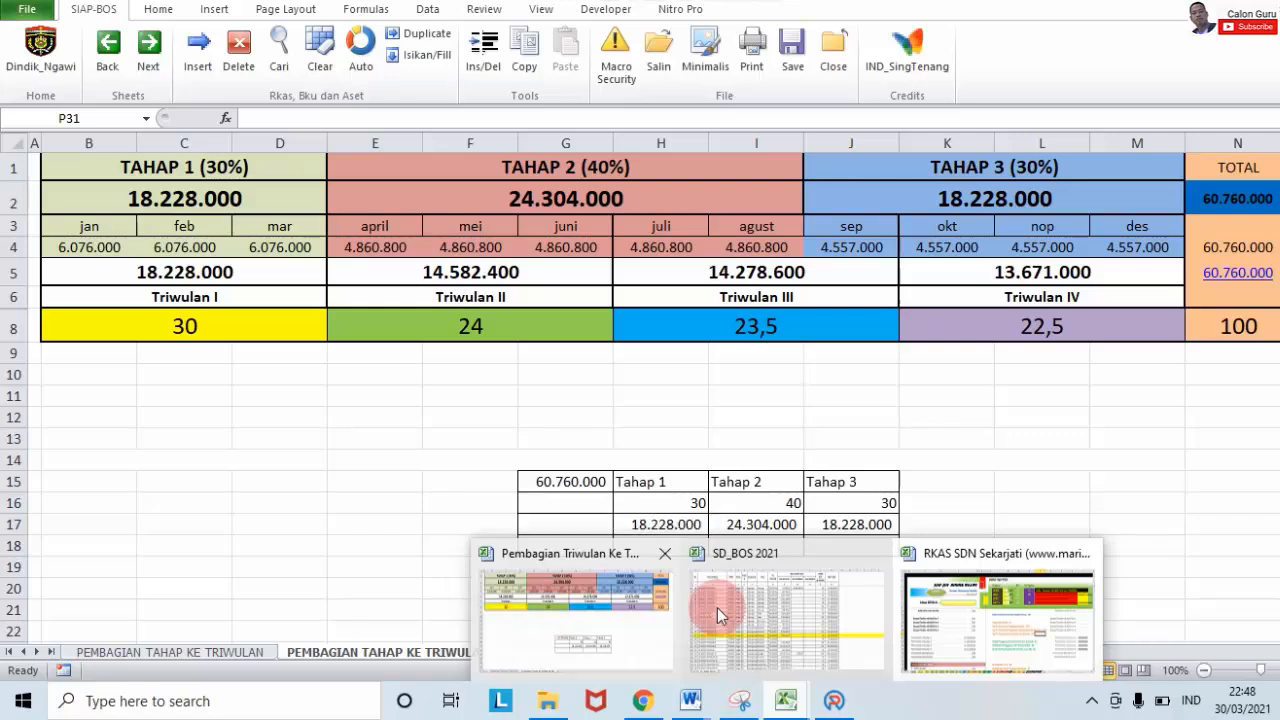
{"action": "mouse_move", "coordinate": [960, 650]}
{"action": "left_click", "coordinate": [1046, 612]}
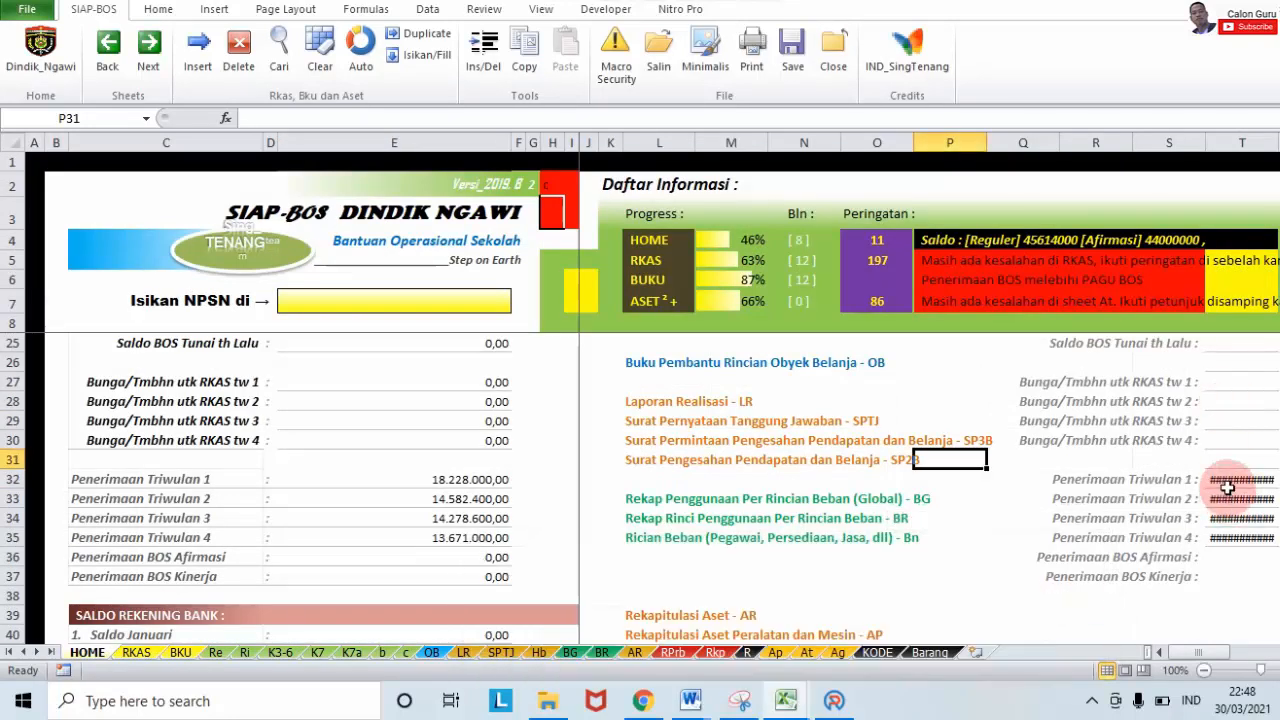
Open the RKAS sheet and review its BOS income rows and the start of the expenditure list.
{"action": "left_click", "coordinate": [138, 657]}
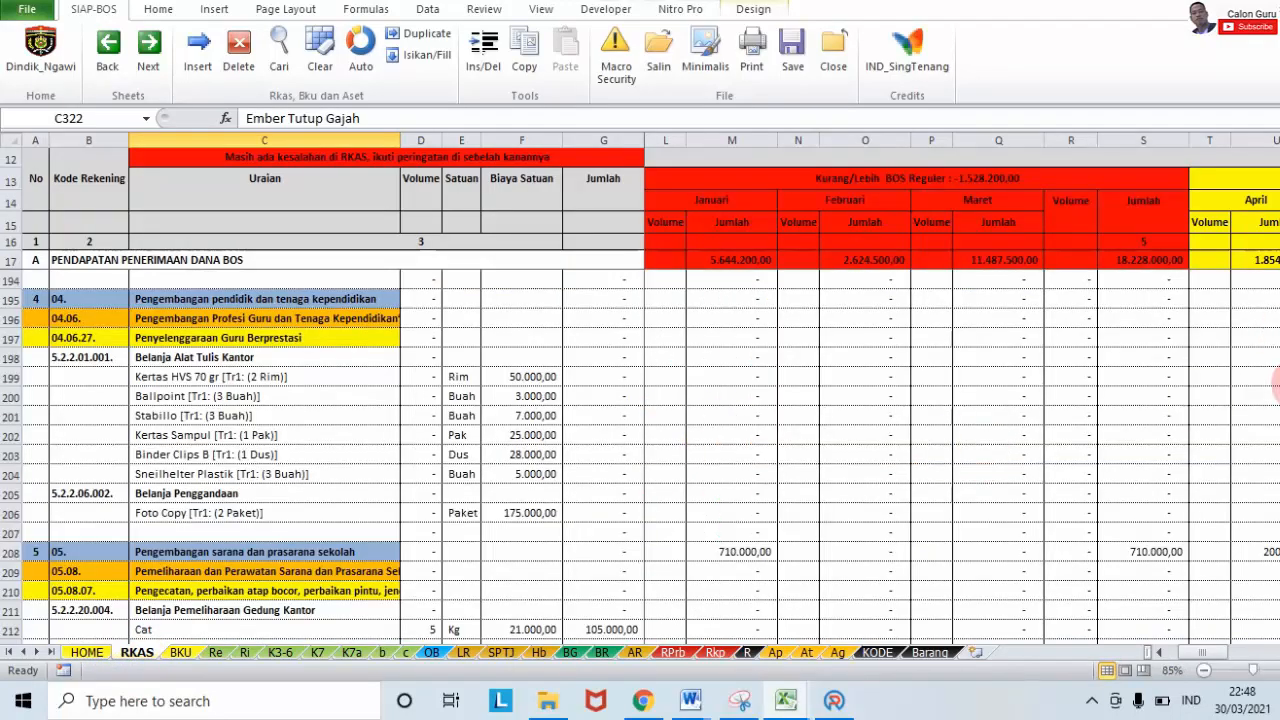
{"action": "left_click_drag", "start_coordinate": [1277, 412], "coordinate": [1277, 409]}
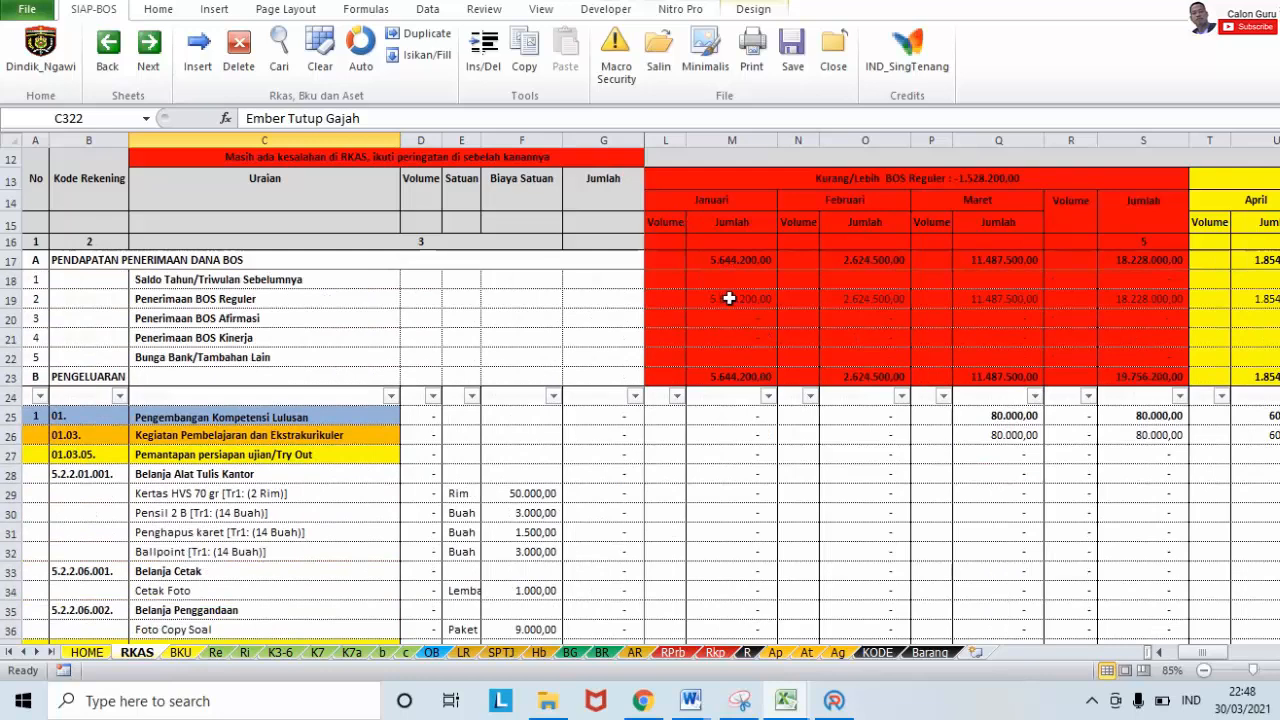
{"action": "left_click", "coordinate": [163, 413]}
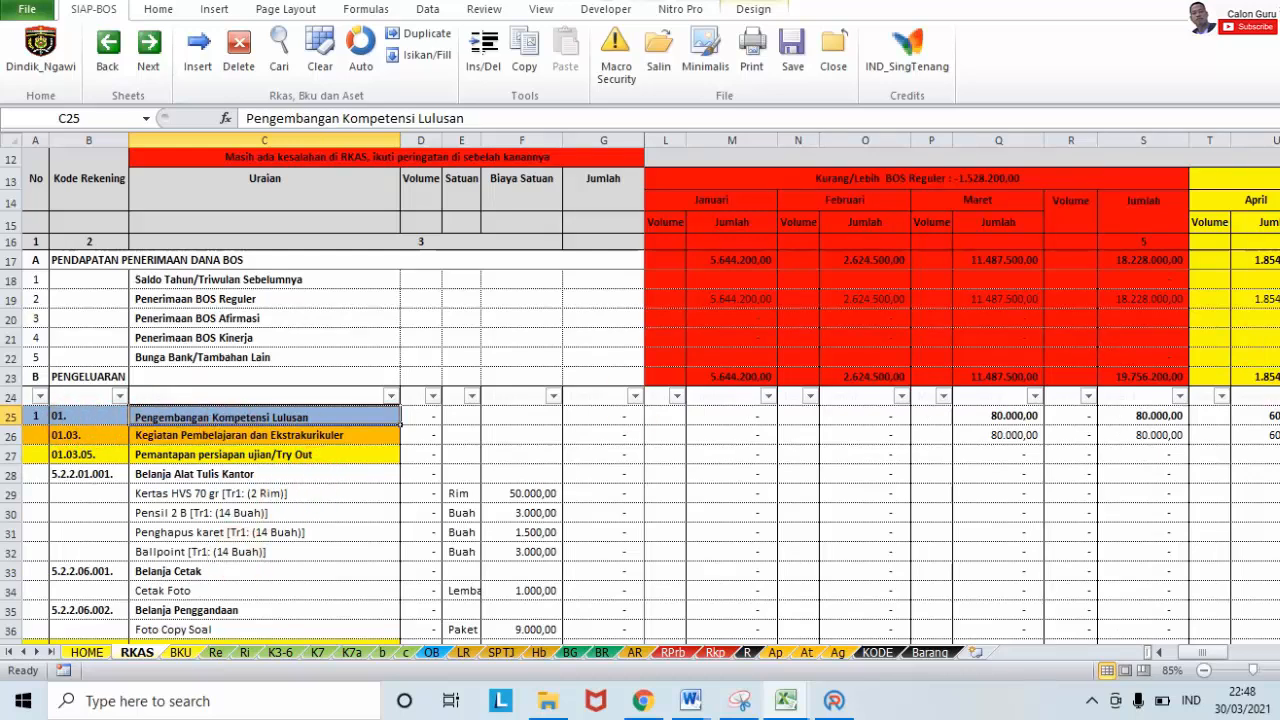
Set the Biaya Satuan of the Internet item under Pembayaran langganan internet, cell F336, to 200000.
{"action": "left_click_drag", "start_coordinate": [1276, 172], "coordinate": [1276, 225]}
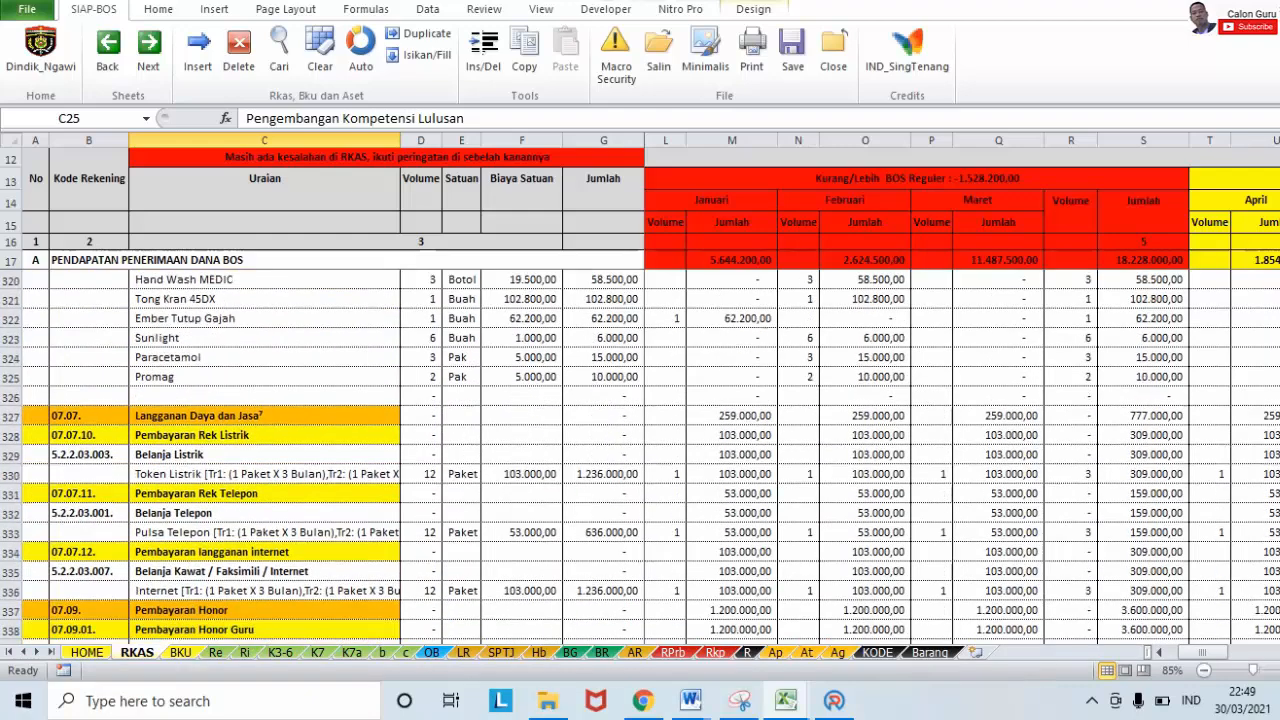
{"action": "left_click_drag", "start_coordinate": [1276, 565], "coordinate": [1276, 565]}
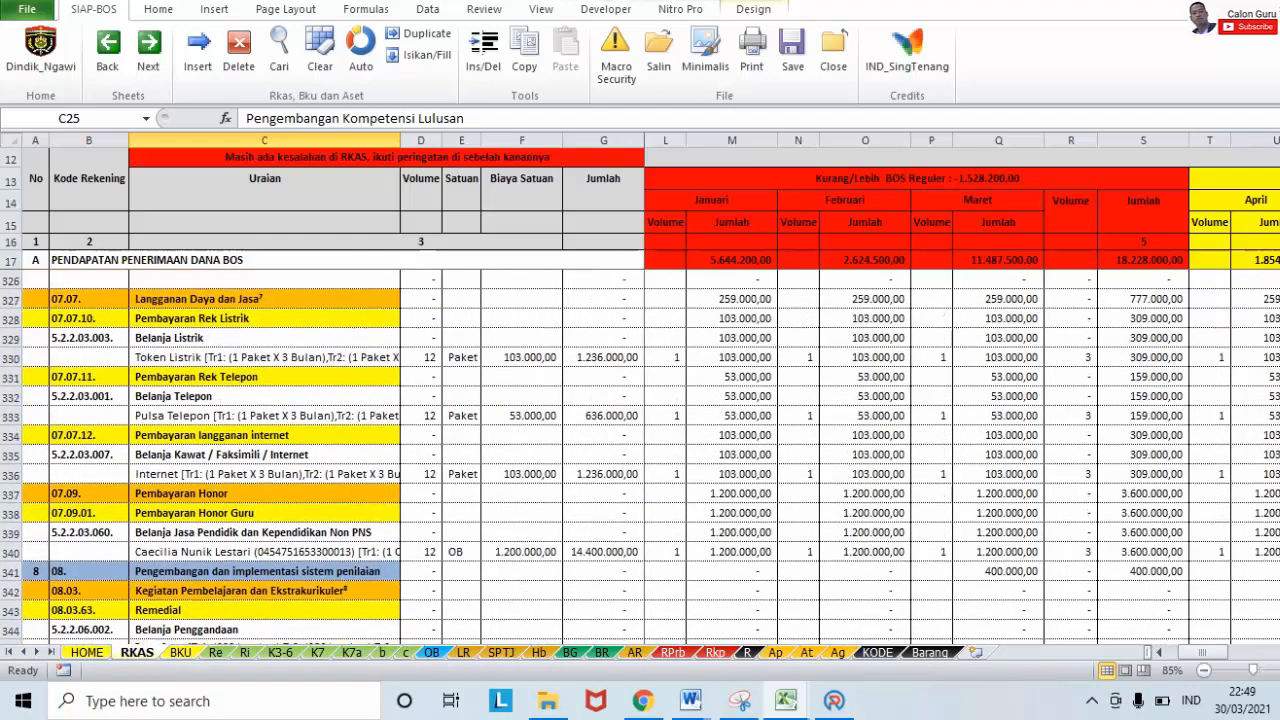
{"action": "left_click", "coordinate": [303, 470]}
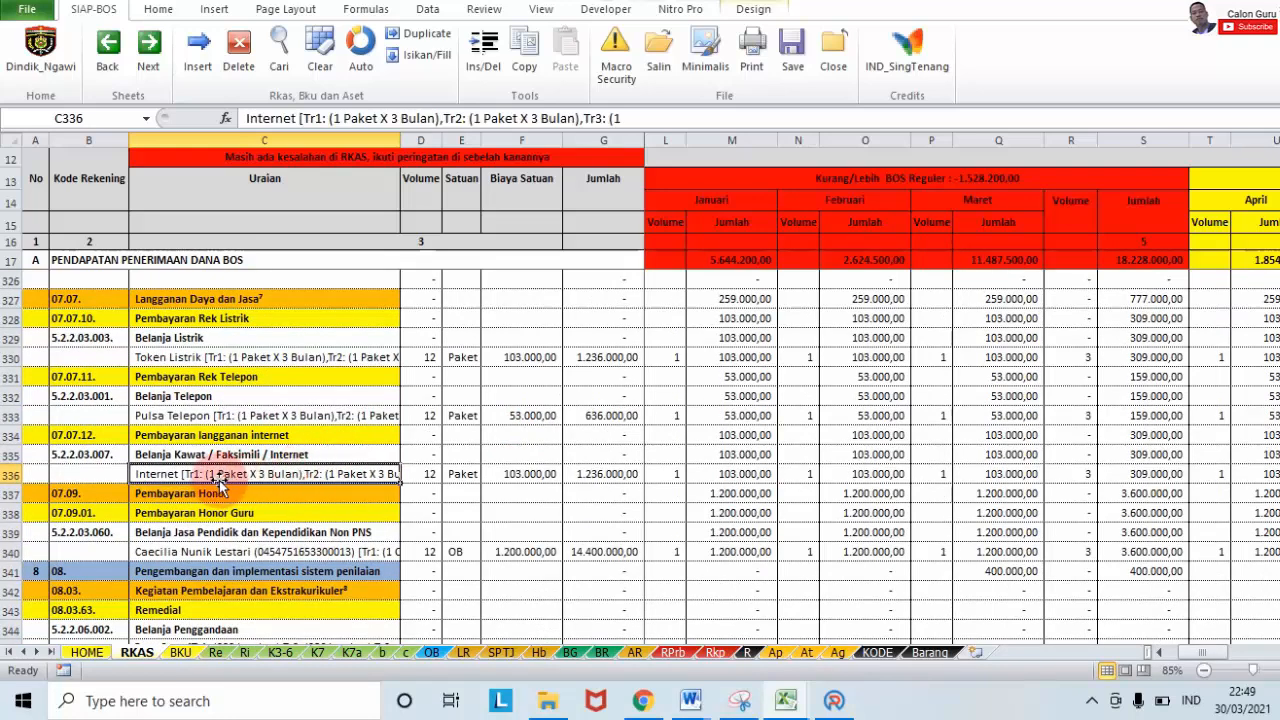
{"action": "left_click", "coordinate": [523, 476]}
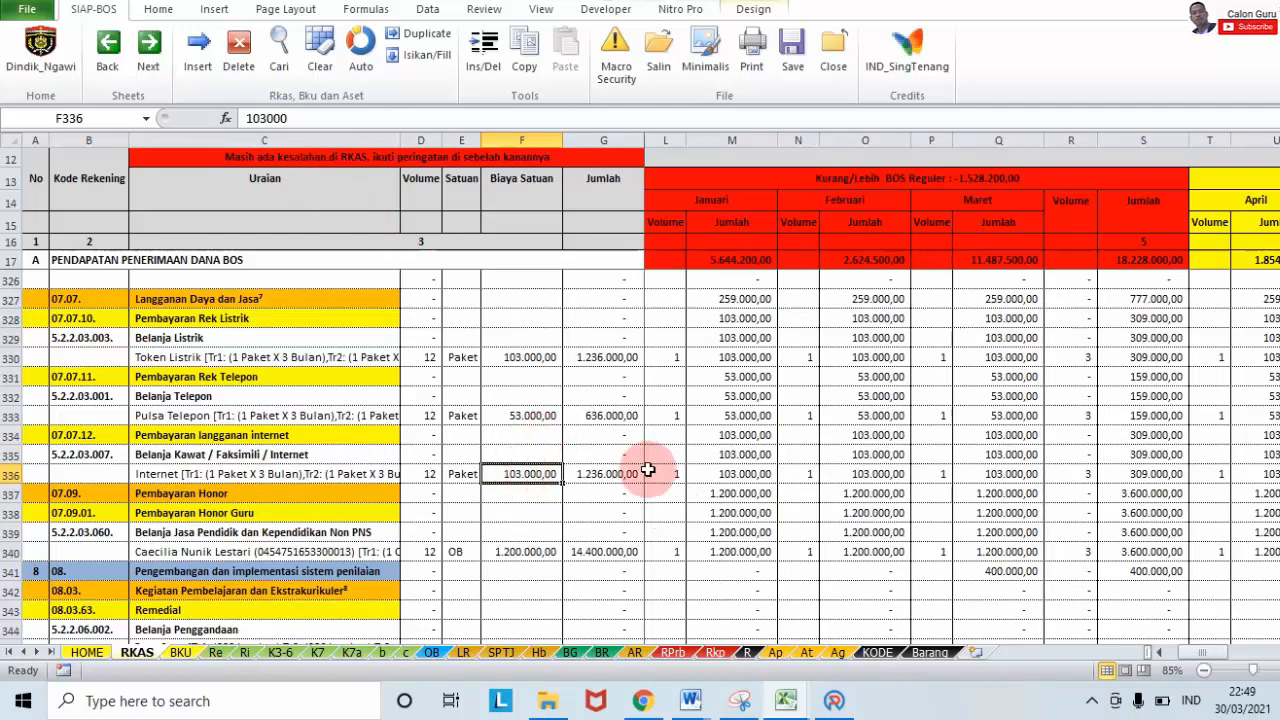
{"action": "type", "text": "20"}
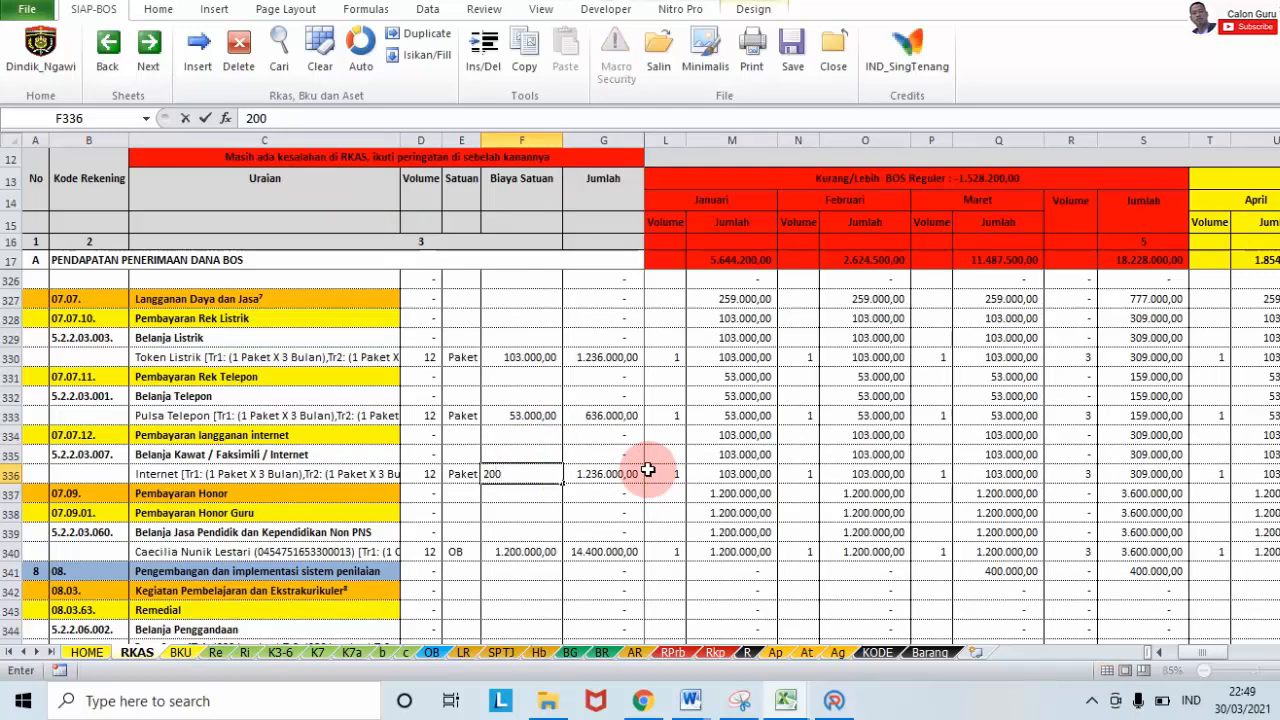
{"action": "left_click", "coordinate": [650, 472]}
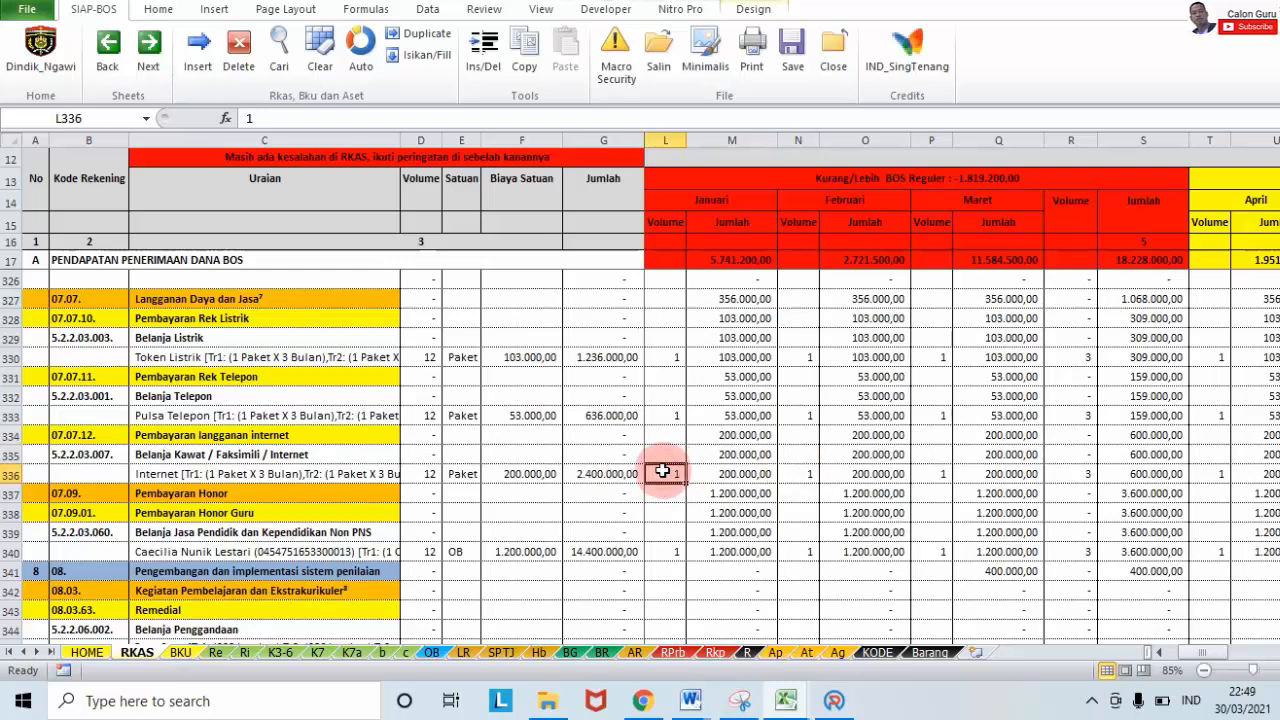
Review the Internet item's monthly volumes and amounts in row 336 from Januari to Desember, along with each quarter's Kurang/Lebih BOS Reguler figure.
{"action": "left_click", "coordinate": [800, 476]}
{"action": "left_click", "coordinate": [666, 476]}
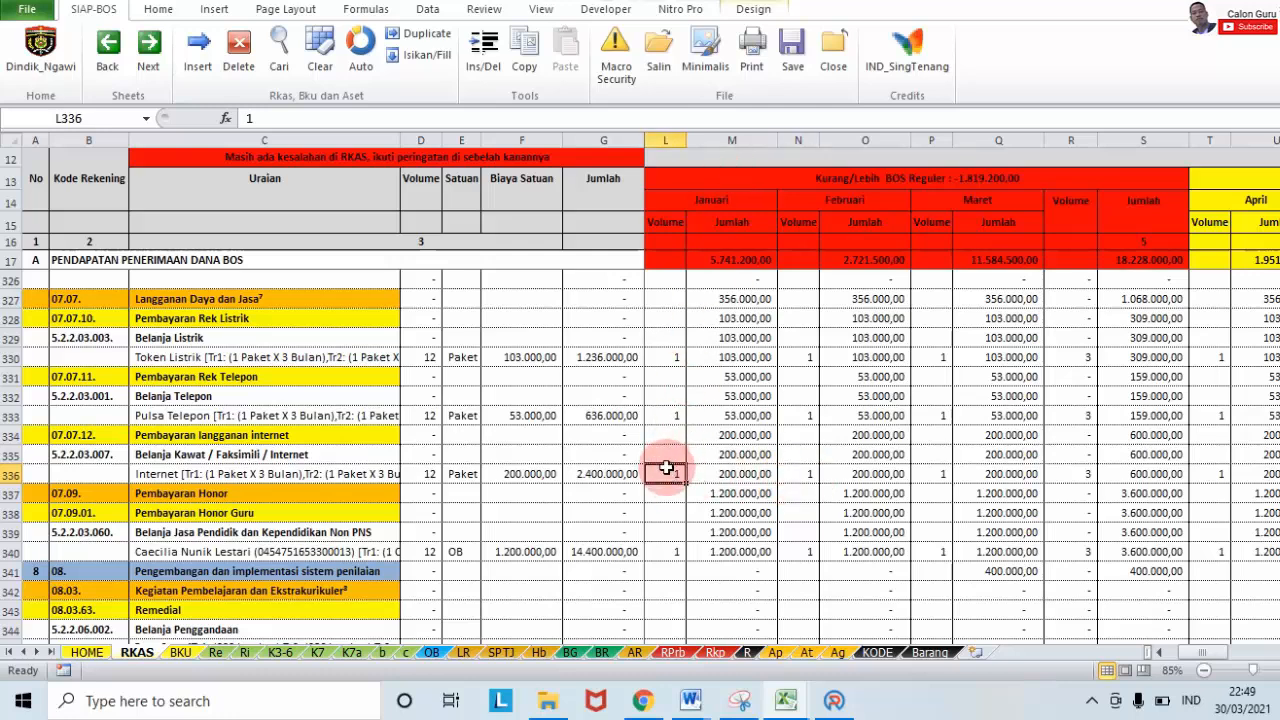
{"action": "key", "text": "Right"}
{"action": "key", "text": "Right"}
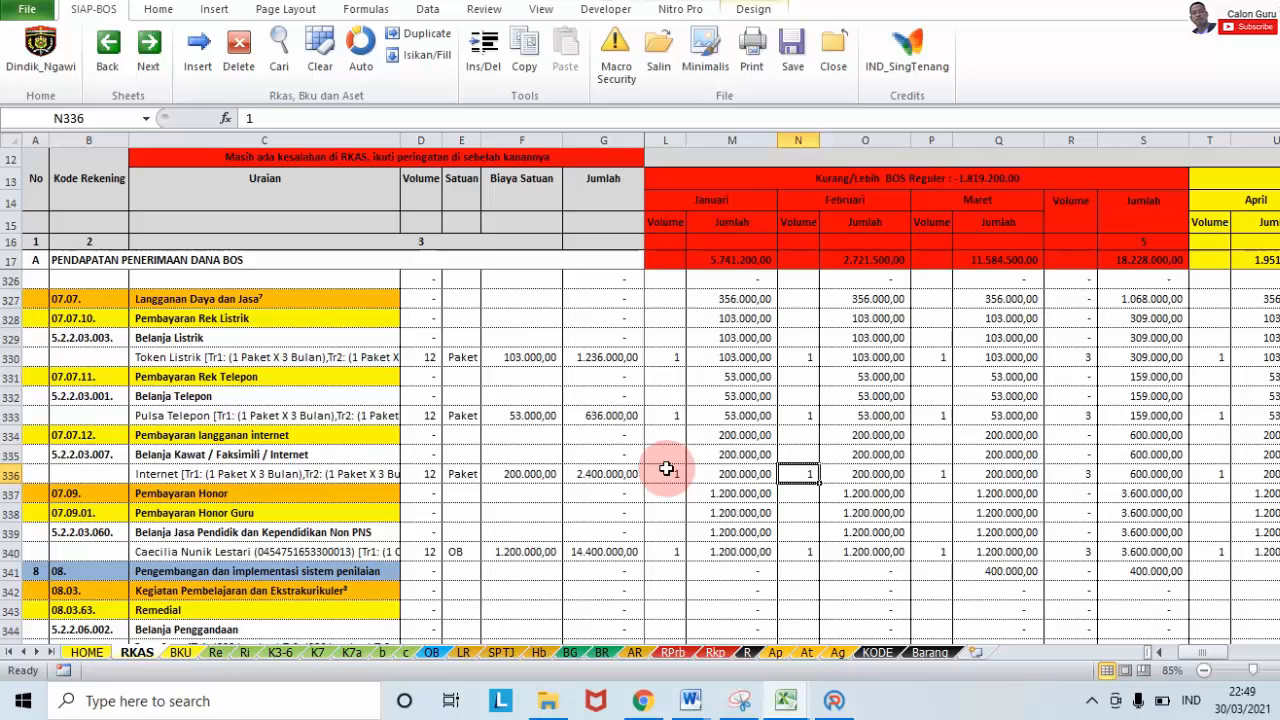
{"action": "key", "text": "Right"}
{"action": "key", "text": "Right"}
{"action": "key", "text": "Right"}
{"action": "key", "text": "Right"}
{"action": "key", "text": "Right"}
{"action": "key", "text": "Right"}
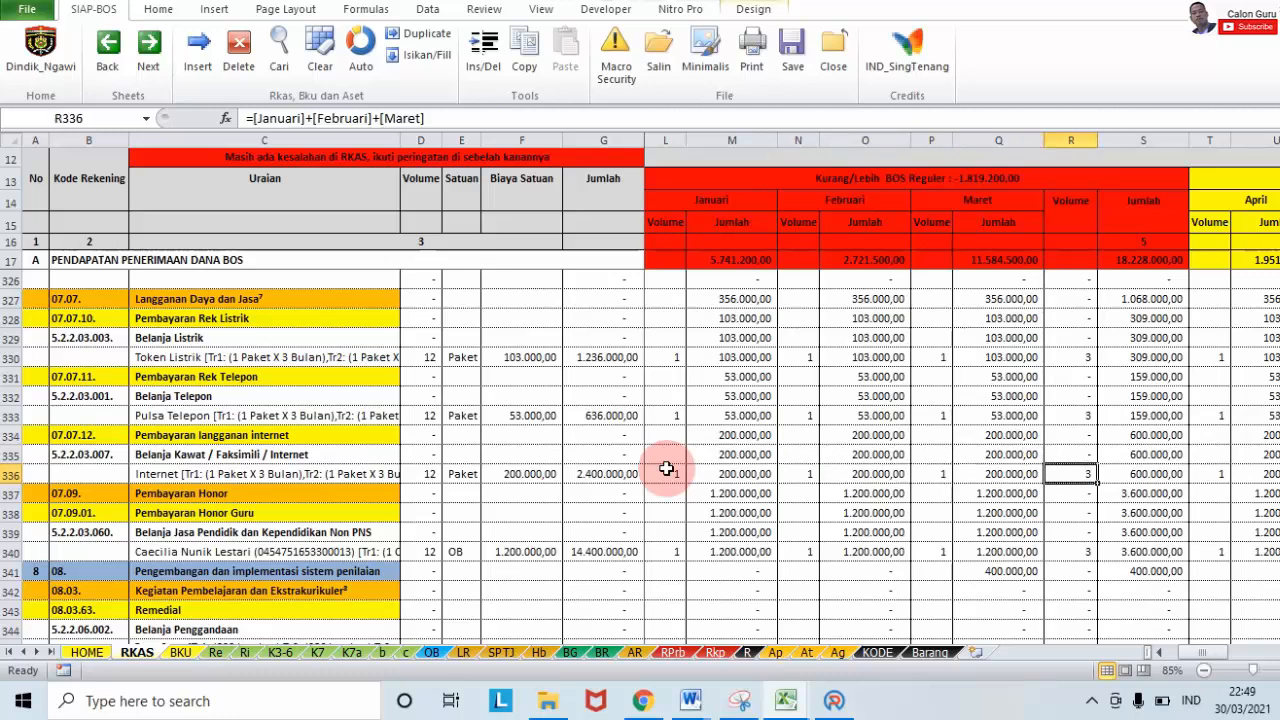
{"action": "key", "text": "Right"}
{"action": "key", "text": "Right"}
{"action": "key", "text": "Right"}
{"action": "key", "text": "Right"}
{"action": "key", "text": "Right"}
{"action": "key", "text": "Right"}
{"action": "key", "text": "Right"}
{"action": "key", "text": "Right"}
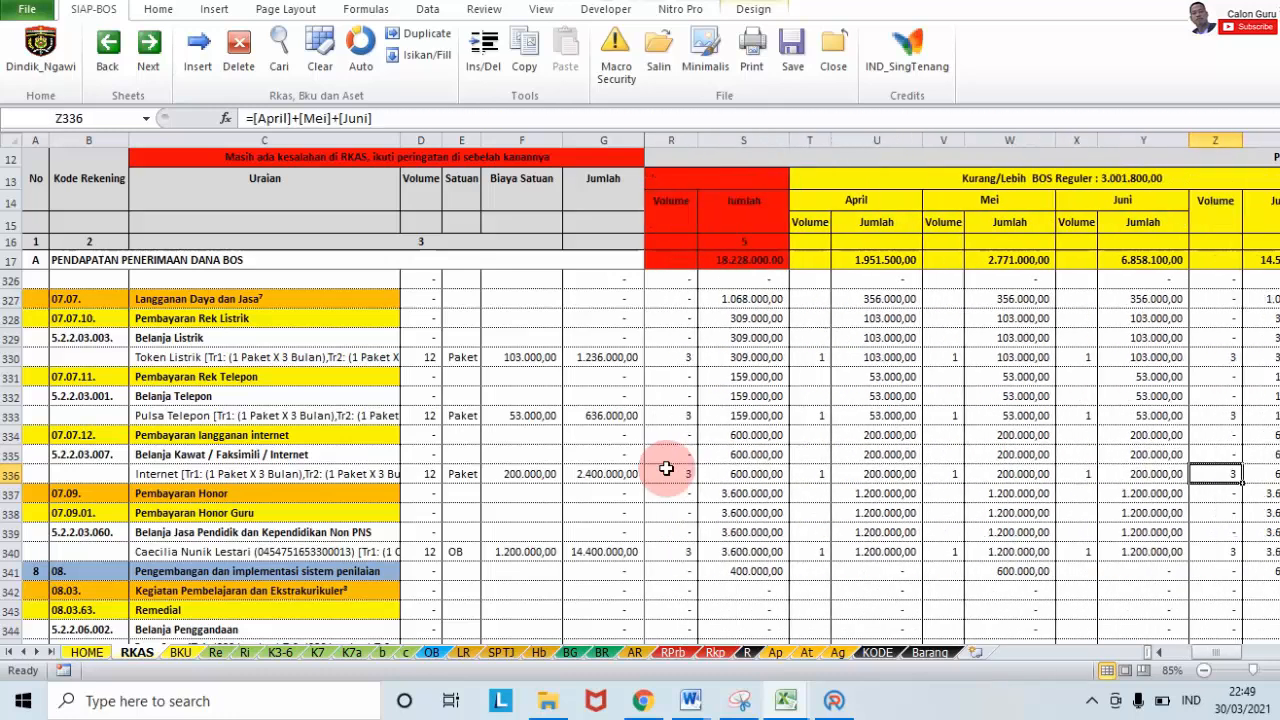
{"action": "key", "text": "Right"}
{"action": "key", "text": "Right"}
{"action": "key", "text": "Right"}
{"action": "key", "text": "Right"}
{"action": "key", "text": "Right"}
{"action": "key", "text": "Right"}
{"action": "key", "text": "Right"}
{"action": "key", "text": "Right"}
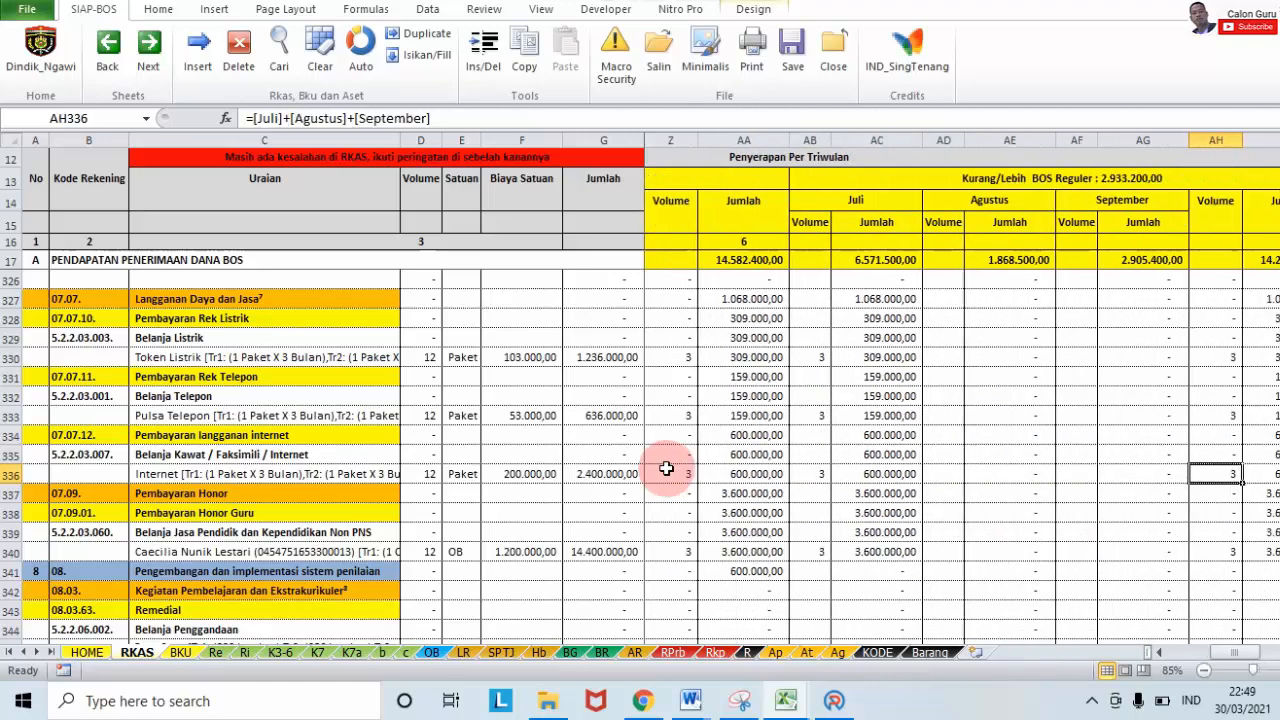
{"action": "key", "text": "Right"}
{"action": "key", "text": "Right"}
{"action": "key", "text": "Right"}
{"action": "key", "text": "Right"}
{"action": "key", "text": "Right"}
{"action": "key", "text": "Right"}
{"action": "key", "text": "Right"}
{"action": "key", "text": "Right"}
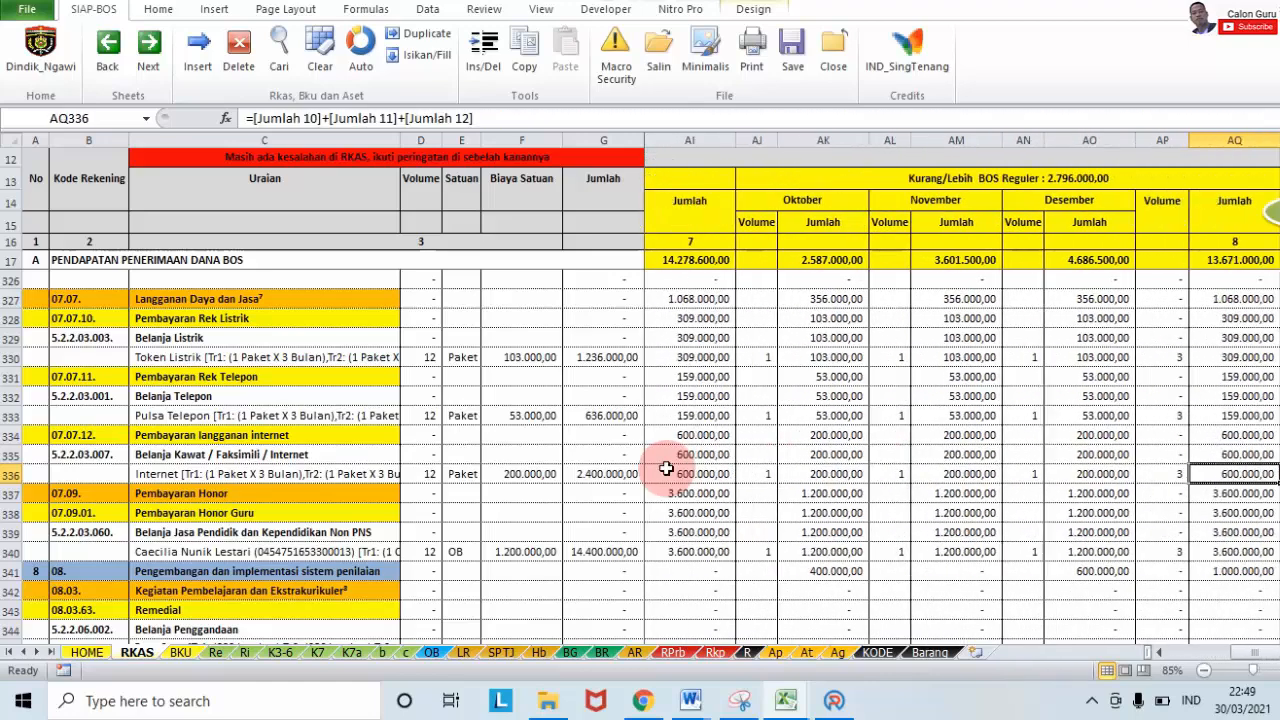
{"action": "key", "text": "Left"}
{"action": "key", "text": "Left"}
{"action": "key", "text": "Left"}
{"action": "key", "text": "Left"}
{"action": "key", "text": "Left"}
{"action": "key", "text": "Left"}
{"action": "key", "text": "Left"}
{"action": "key", "text": "Left"}
{"action": "key", "text": "Left"}
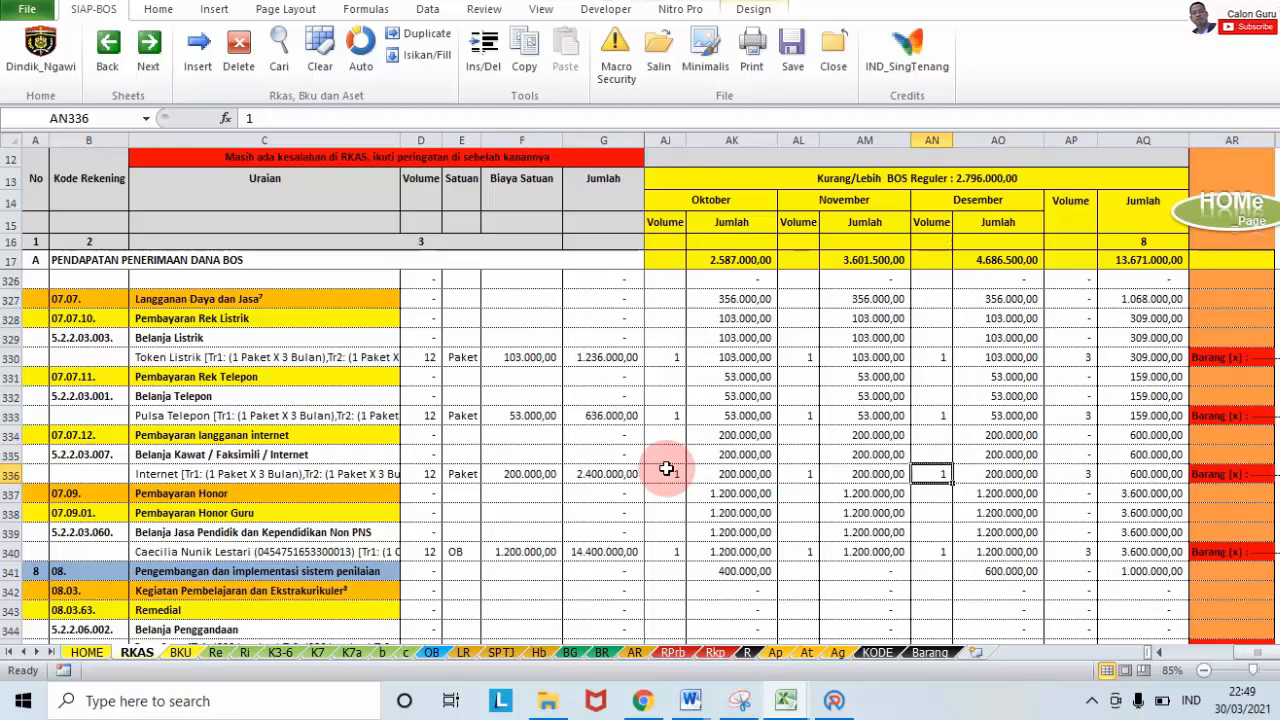
Compare the Internet item's monthly volumes and amounts in row 336 across Triwulan II, III and IV.
{"action": "key", "text": "Left"}
{"action": "key", "text": "Left"}
{"action": "key", "text": "Left"}
{"action": "key", "text": "Left"}
{"action": "key", "text": "Left"}
{"action": "key", "text": "Left"}
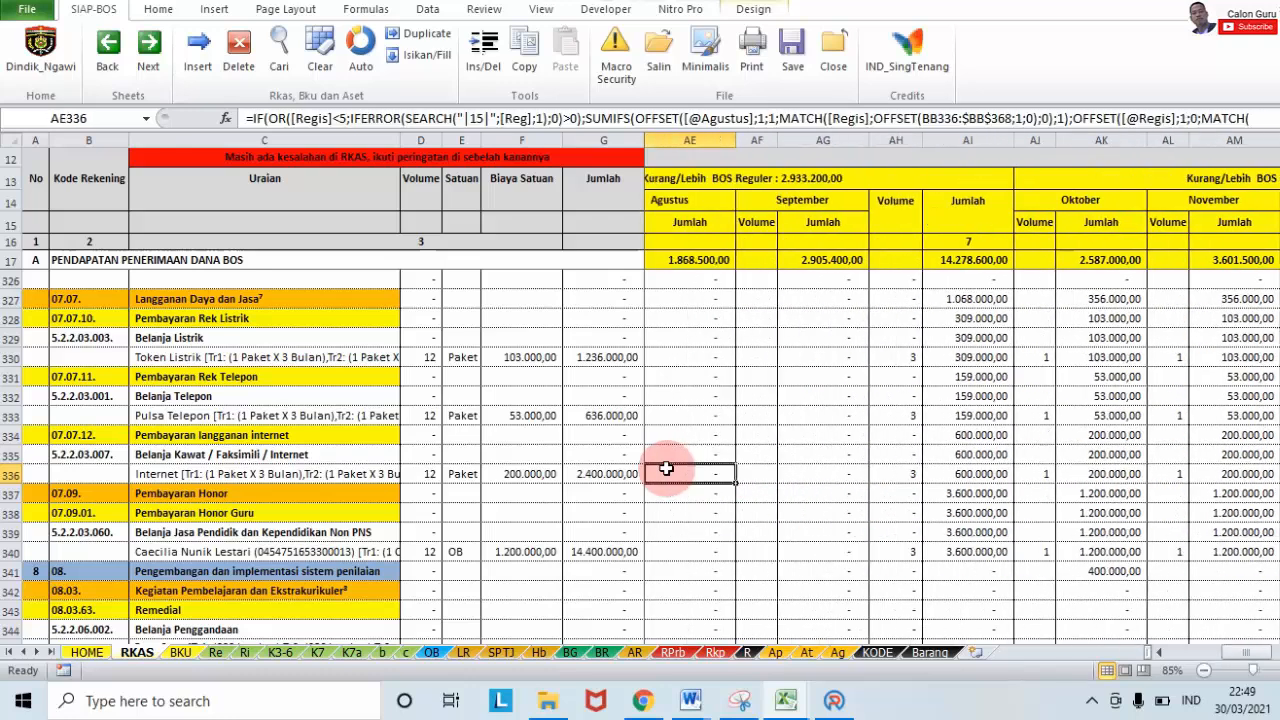
{"action": "key", "text": "Left"}
{"action": "key", "text": "Right"}
{"action": "key", "text": "Right"}
{"action": "key", "text": "Right"}
{"action": "key", "text": "Right"}
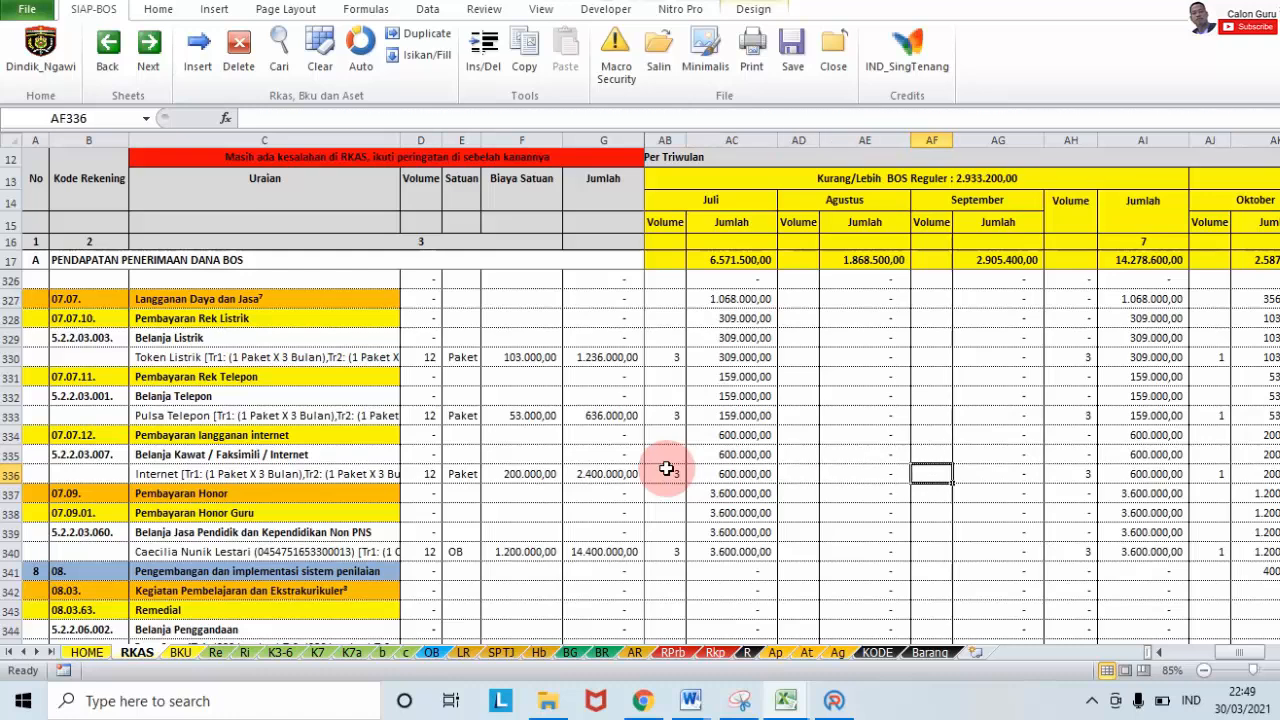
{"action": "key", "text": "Left"}
{"action": "key", "text": "Left"}
{"action": "key", "text": "Left"}
{"action": "key", "text": "Left"}
{"action": "key", "text": "Left"}
{"action": "key", "text": "Left"}
{"action": "key", "text": "Left"}
{"action": "key", "text": "Left"}
{"action": "key", "text": "Left"}
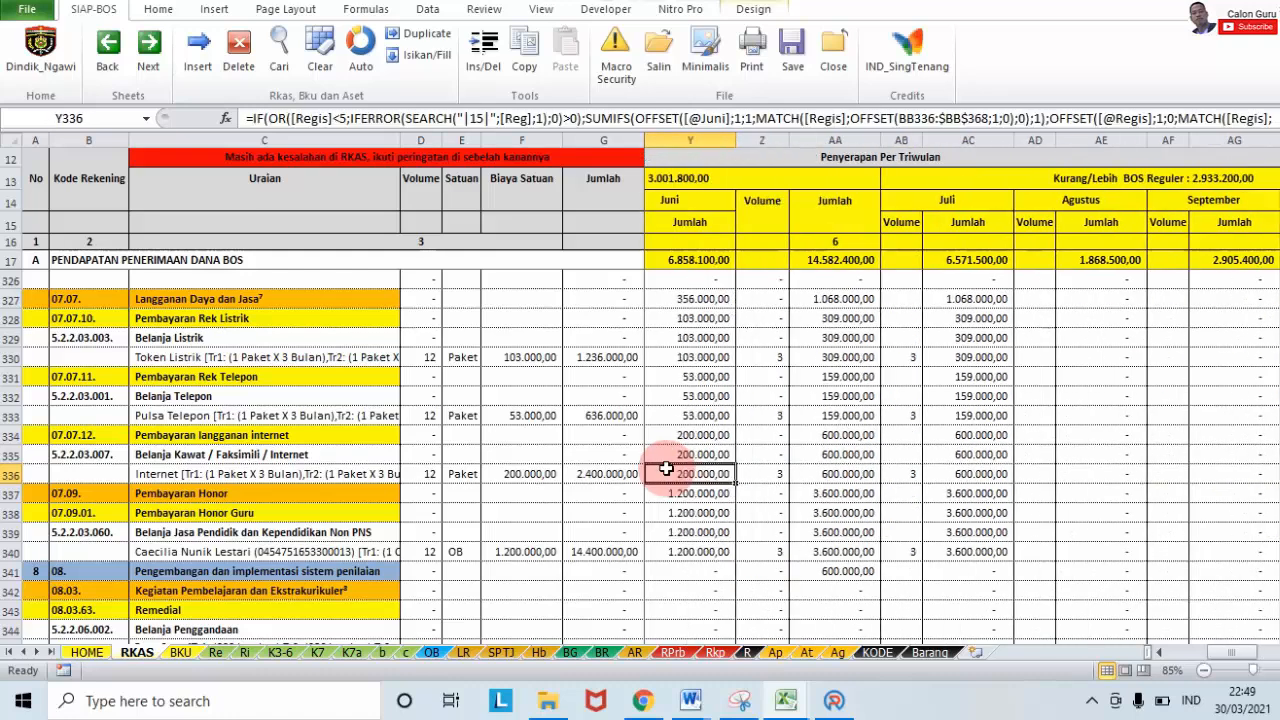
{"action": "key", "text": "Left"}
{"action": "key", "text": "Left"}
{"action": "key", "text": "Right"}
{"action": "key", "text": "Right"}
{"action": "key", "text": "Right"}
{"action": "key", "text": "Right"}
{"action": "key", "text": "Right"}
{"action": "key", "text": "Right"}
{"action": "key", "text": "Right"}
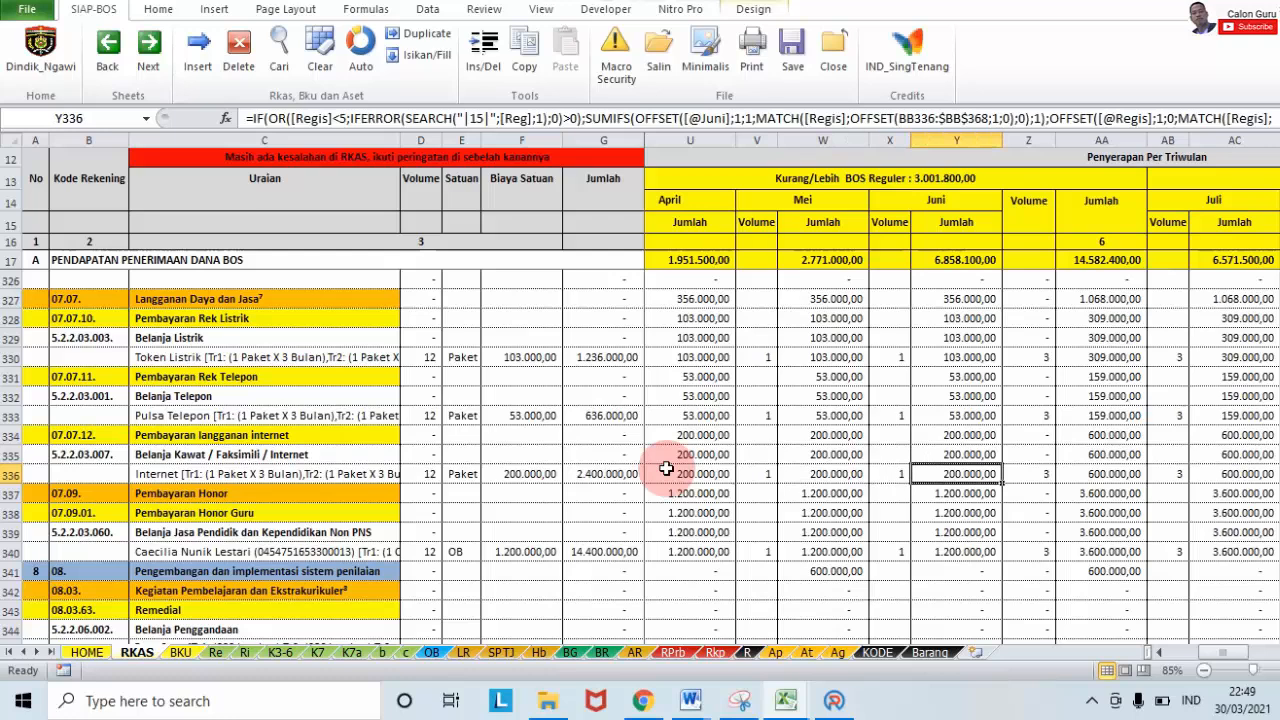
{"action": "key", "text": "Right"}
{"action": "key", "text": "Right"}
{"action": "key", "text": "Right"}
{"action": "key", "text": "Right"}
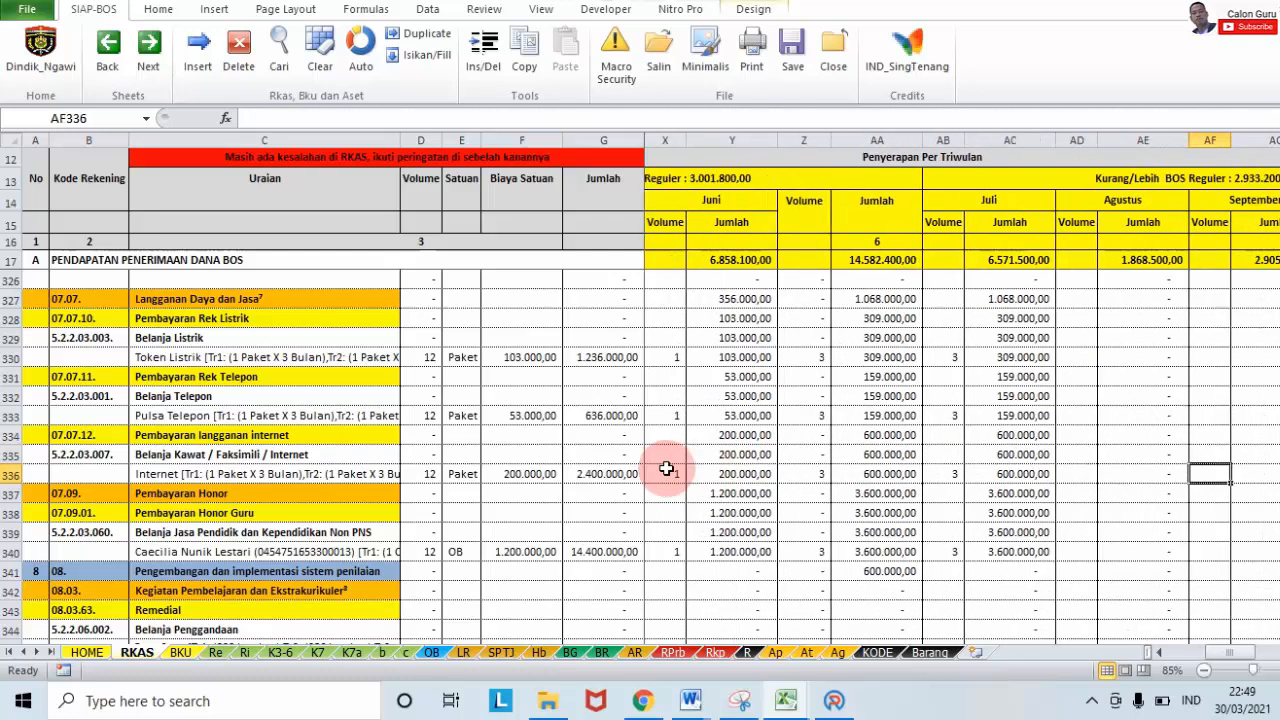
{"action": "key", "text": "Left"}
{"action": "key", "text": "Left"}
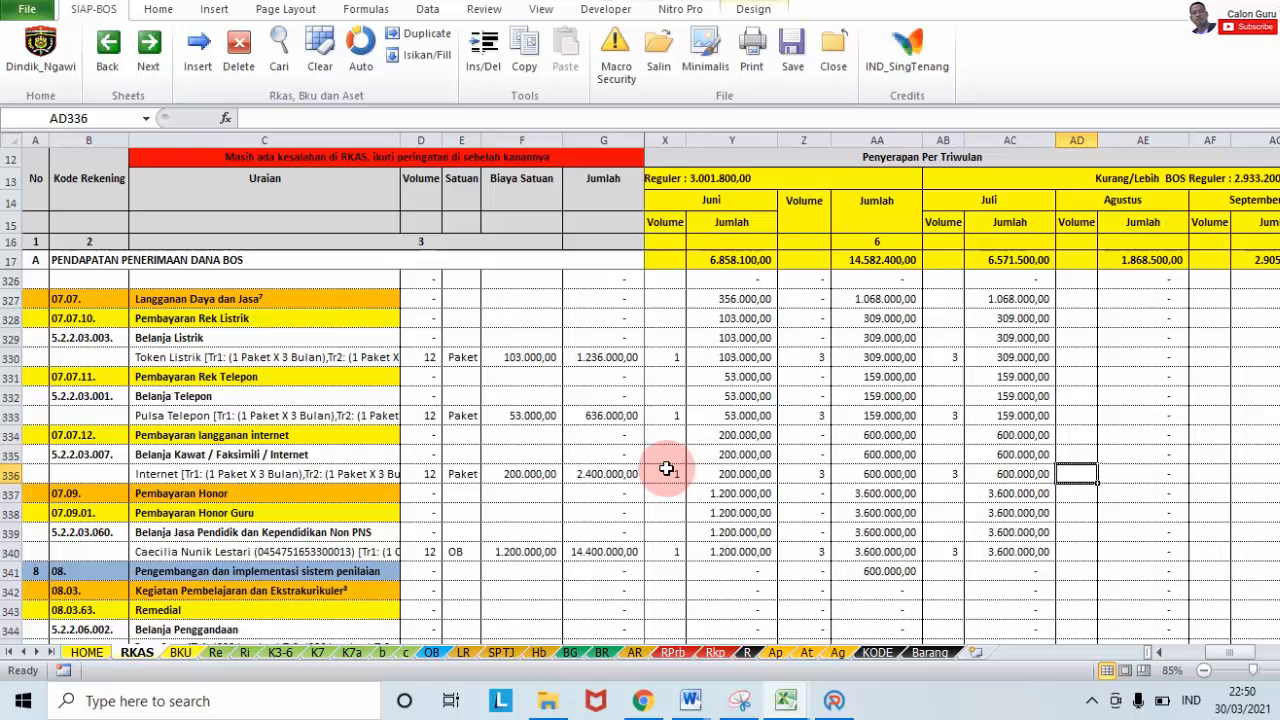
{"action": "key", "text": "Left"}
{"action": "key", "text": "Left"}
{"action": "key", "text": "Left"}
{"action": "key", "text": "Left"}
{"action": "key", "text": "Left"}
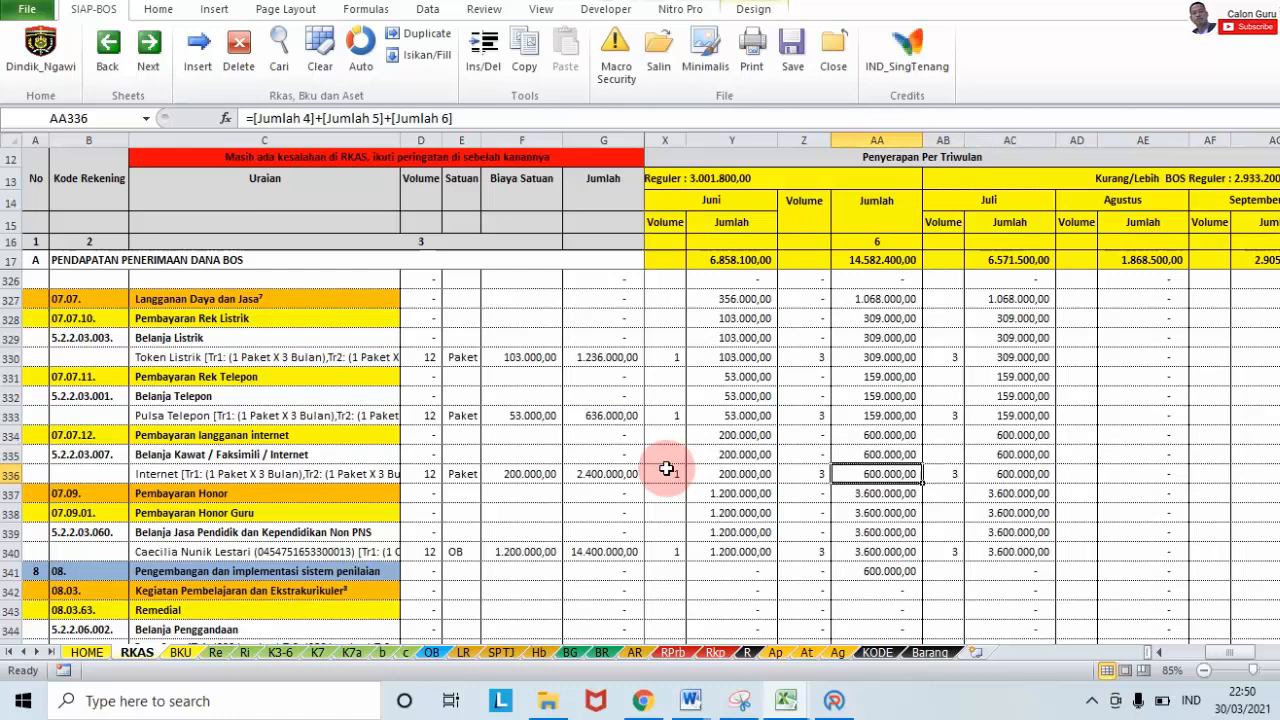
{"action": "key", "text": "Left"}
{"action": "key", "text": "Left"}
{"action": "key", "text": "Left"}
{"action": "key", "text": "Left"}
{"action": "key", "text": "Left"}
{"action": "key", "text": "Left"}
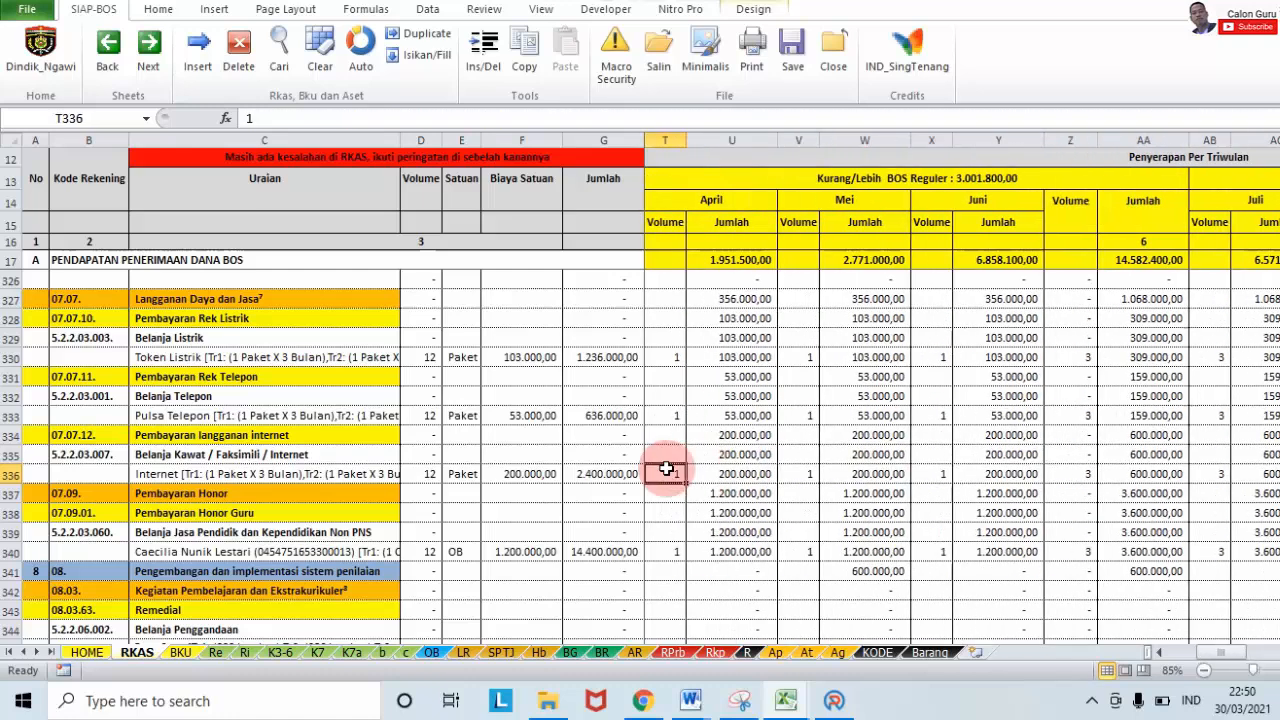
Spread the Internet item's Triwulan III volume in row 336 evenly by entering 1 for each of Juli, Agustus and September.
{"action": "key", "text": "Right"}
{"action": "key", "text": "Right"}
{"action": "key", "text": "Right"}
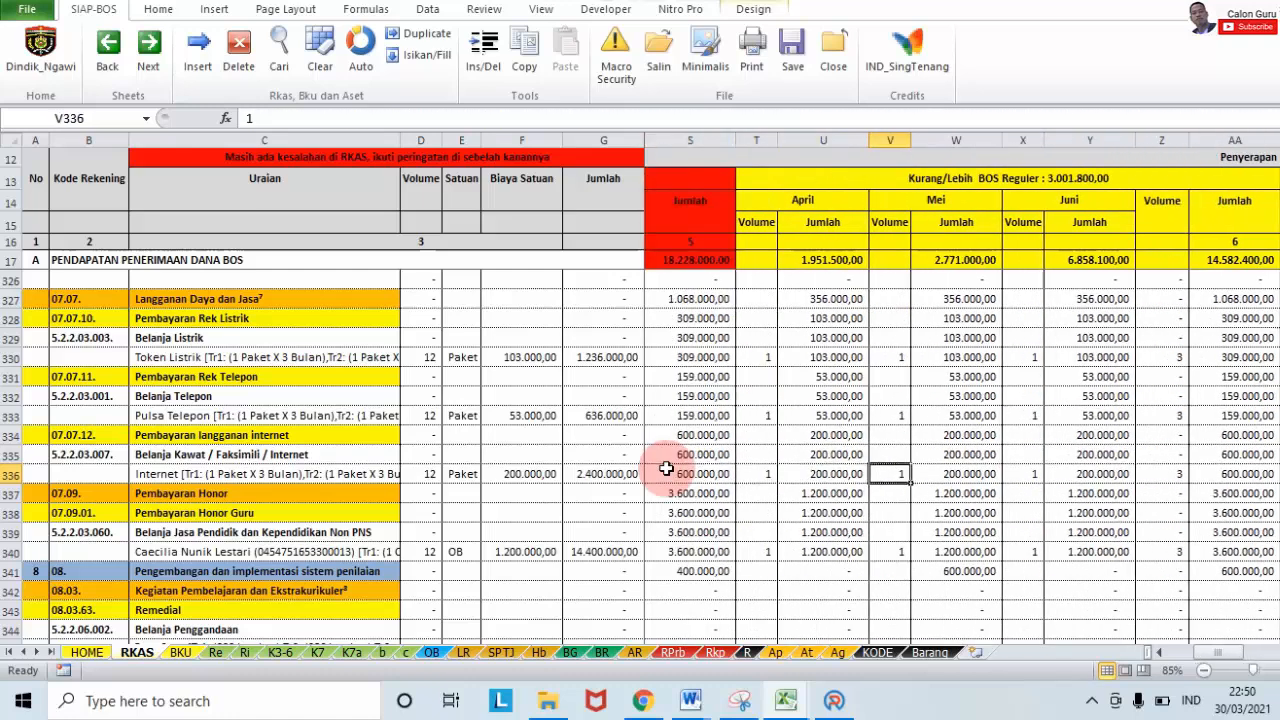
{"action": "key", "text": "Right"}
{"action": "key", "text": "Right"}
{"action": "key", "text": "Right"}
{"action": "key", "text": "Right"}
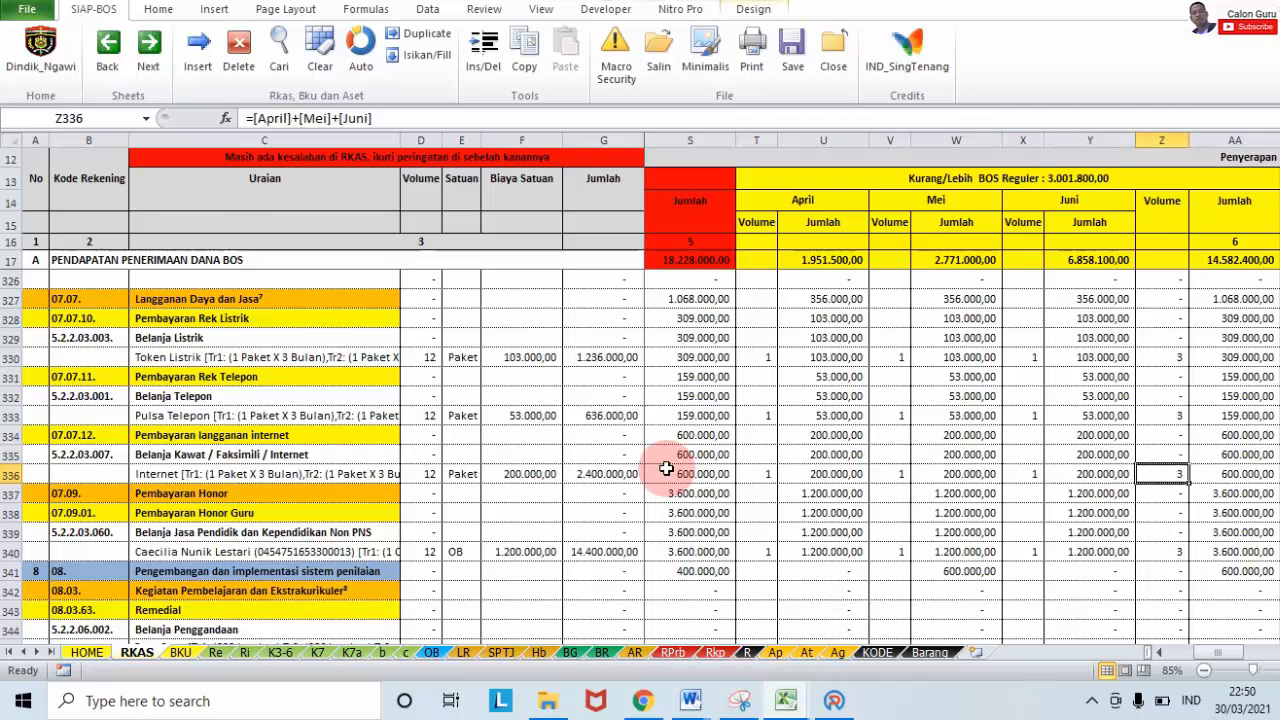
{"action": "key", "text": "Right"}
{"action": "key", "text": "Right"}
{"action": "key", "text": "Right"}
{"action": "key", "text": "Left"}
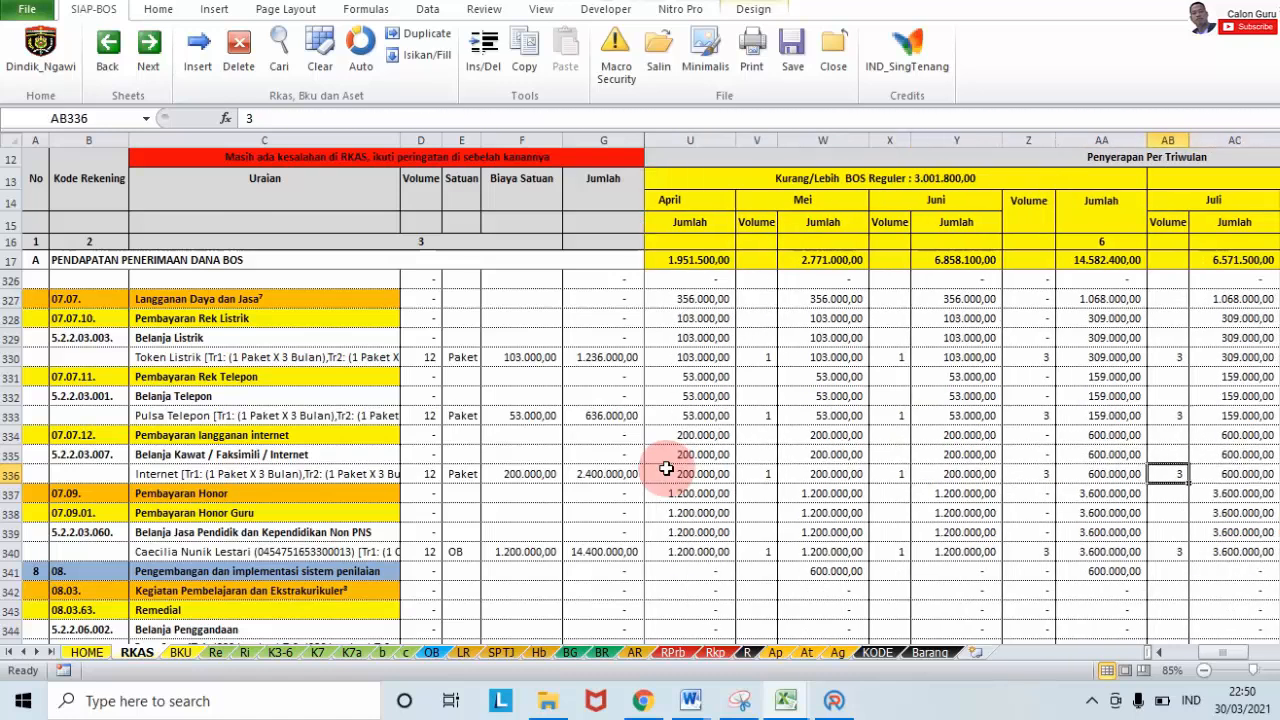
{"action": "key", "text": "Tab"}
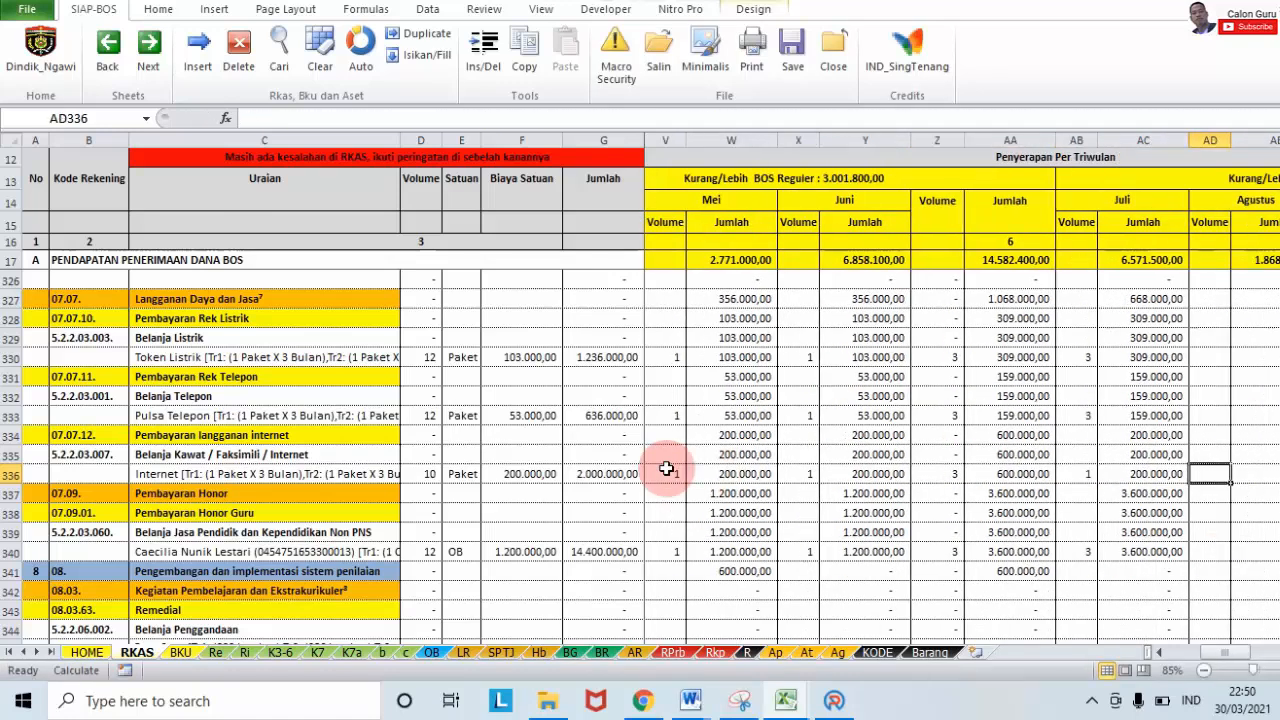
{"action": "type", "text": "1"}
{"action": "key", "text": "Tab"}
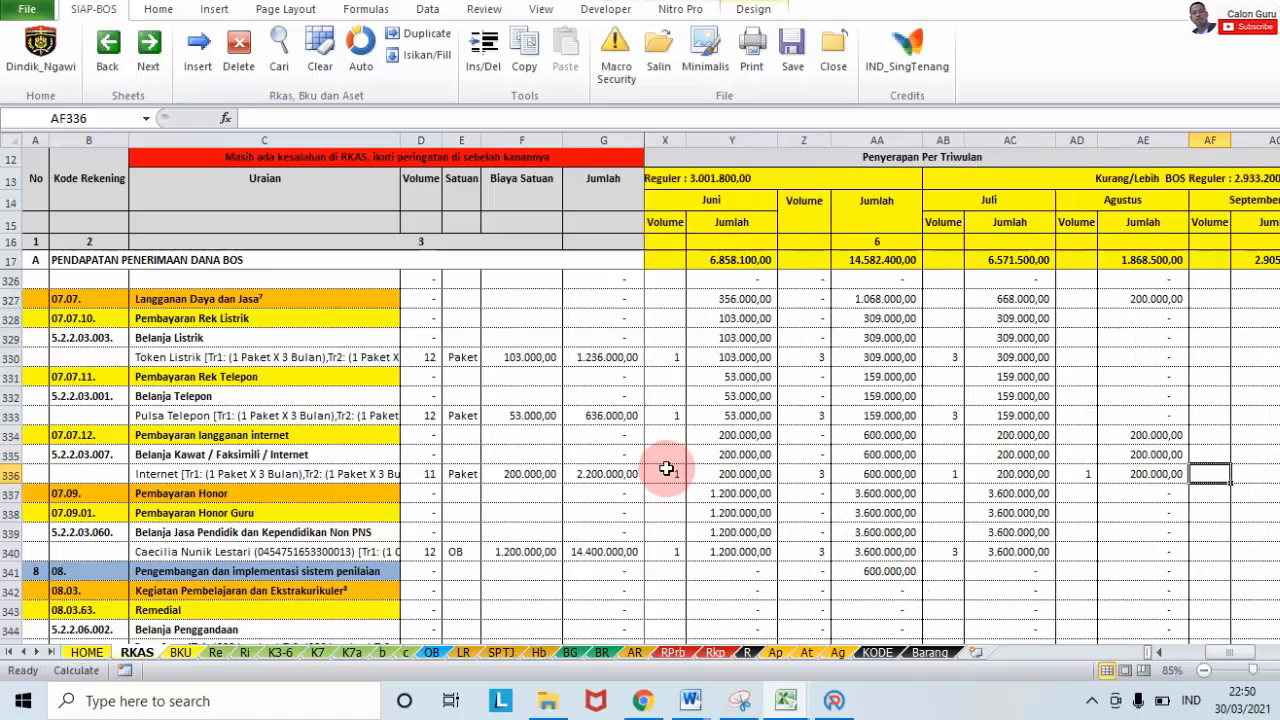
{"action": "type", "text": "1"}
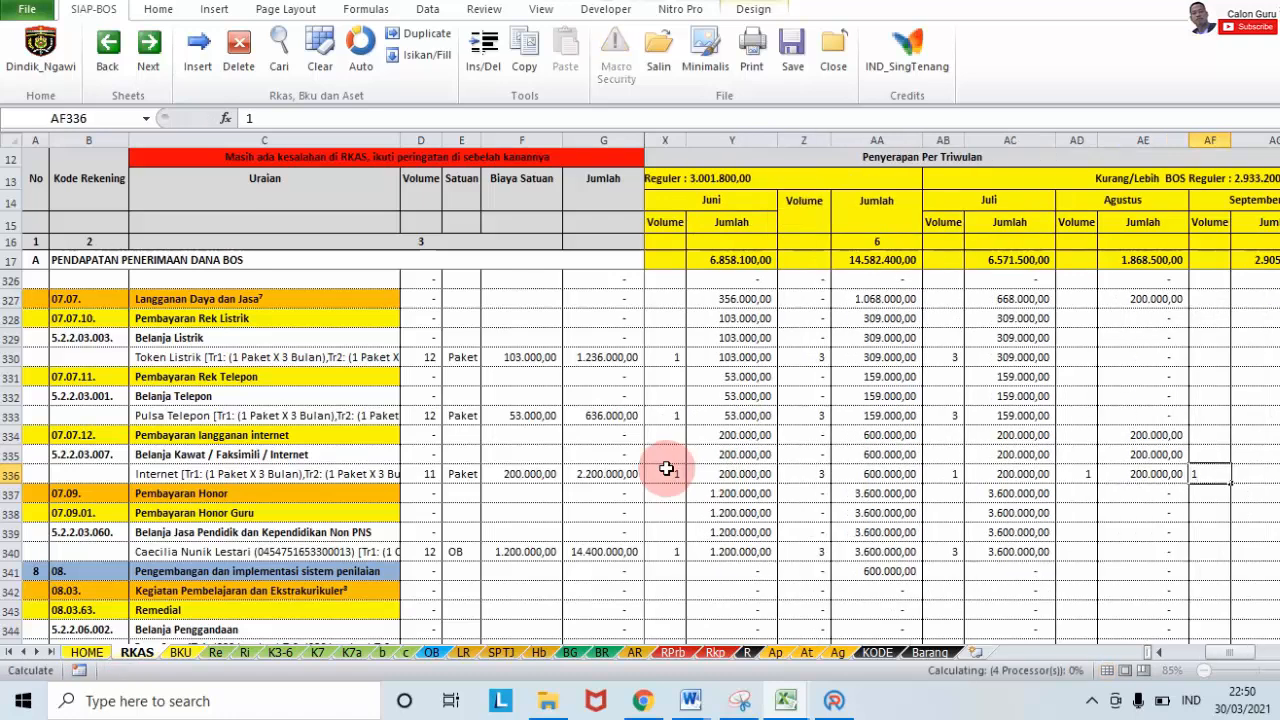
{"action": "key", "text": "Tab"}
Check the Internet item's updated row 336 through Desember and back to the start of the row.
{"action": "key", "text": "Tab"}
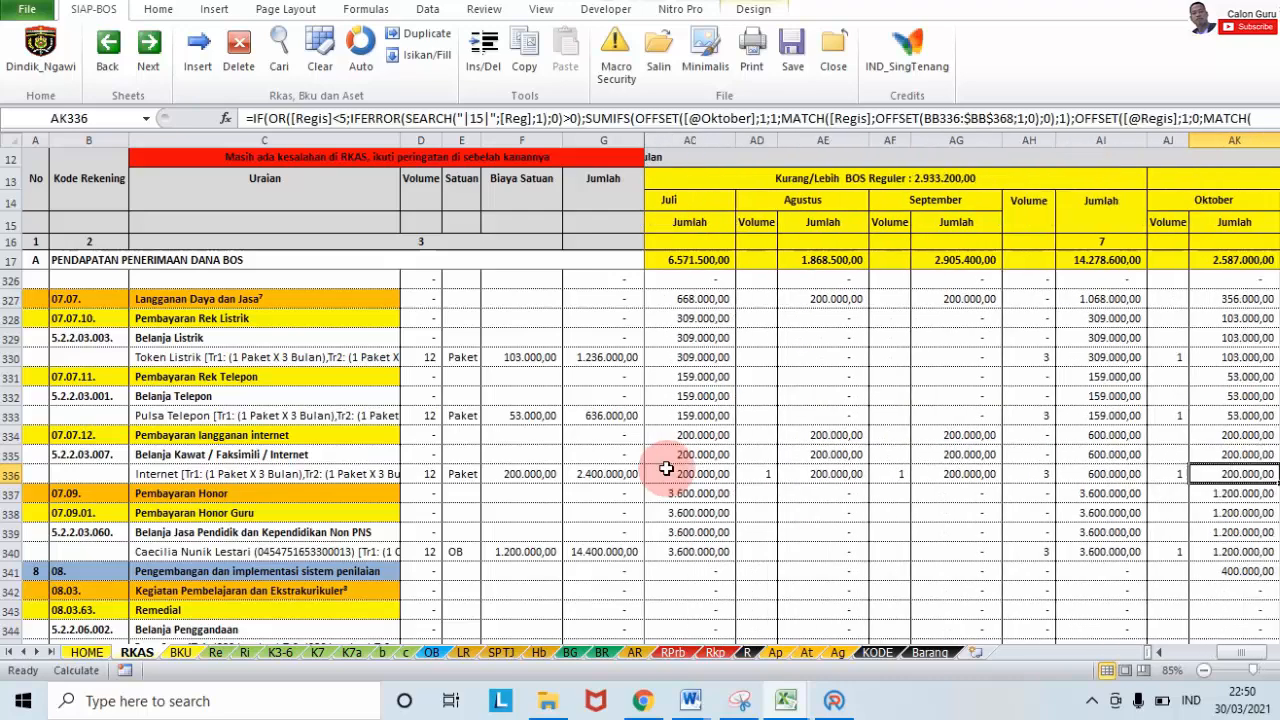
{"action": "key", "text": "Tab"}
{"action": "key", "text": "Tab"}
{"action": "key", "text": "Tab"}
{"action": "key", "text": "Tab"}
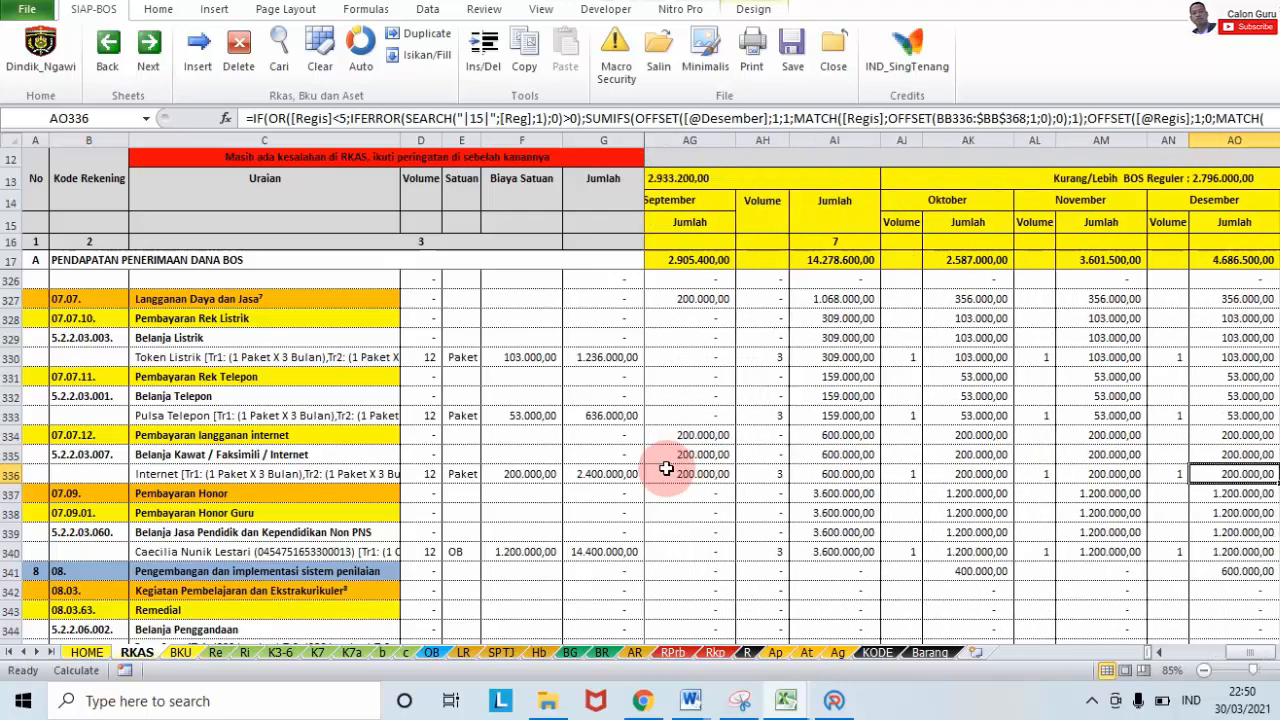
{"action": "key", "text": "Right"}
{"action": "key", "text": "Left"}
{"action": "key", "text": "Left"}
{"action": "key", "text": "Left"}
{"action": "key", "text": "Left"}
{"action": "key", "text": "Left"}
{"action": "key", "text": "Left"}
{"action": "key", "text": "Left"}
{"action": "key", "text": "Left"}
{"action": "key", "text": "Left"}
{"action": "key", "text": "Left"}
{"action": "key", "text": "Left"}
{"action": "key", "text": "Left"}
{"action": "key", "text": "Left"}
{"action": "key", "text": "Left"}
{"action": "key", "text": "Left"}
{"action": "key", "text": "Left"}
{"action": "key", "text": "Left"}
{"action": "key", "text": "Left"}
{"action": "key", "text": "Left"}
{"action": "key", "text": "Left"}
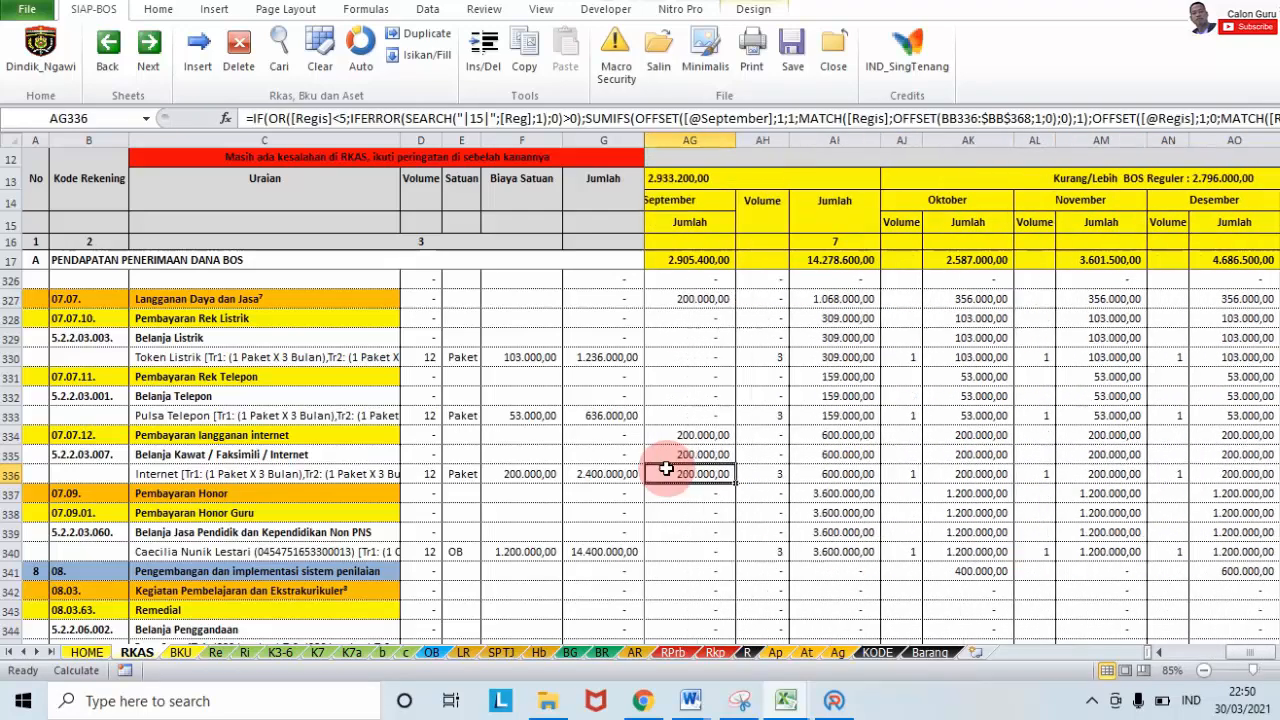
{"action": "key", "text": "Left"}
{"action": "key", "text": "Left"}
{"action": "key", "text": "Left"}
{"action": "key", "text": "Left"}
{"action": "key", "text": "Left"}
{"action": "key", "text": "Left"}
{"action": "key", "text": "Left"}
{"action": "key", "text": "Left"}
{"action": "key", "text": "Left"}
{"action": "key", "text": "Left"}
{"action": "key", "text": "Left"}
{"action": "key", "text": "Left"}
{"action": "key", "text": "Left"}
{"action": "key", "text": "Left"}
{"action": "key", "text": "Left"}
{"action": "key", "text": "Left"}
{"action": "key", "text": "Left"}
{"action": "key", "text": "Left"}
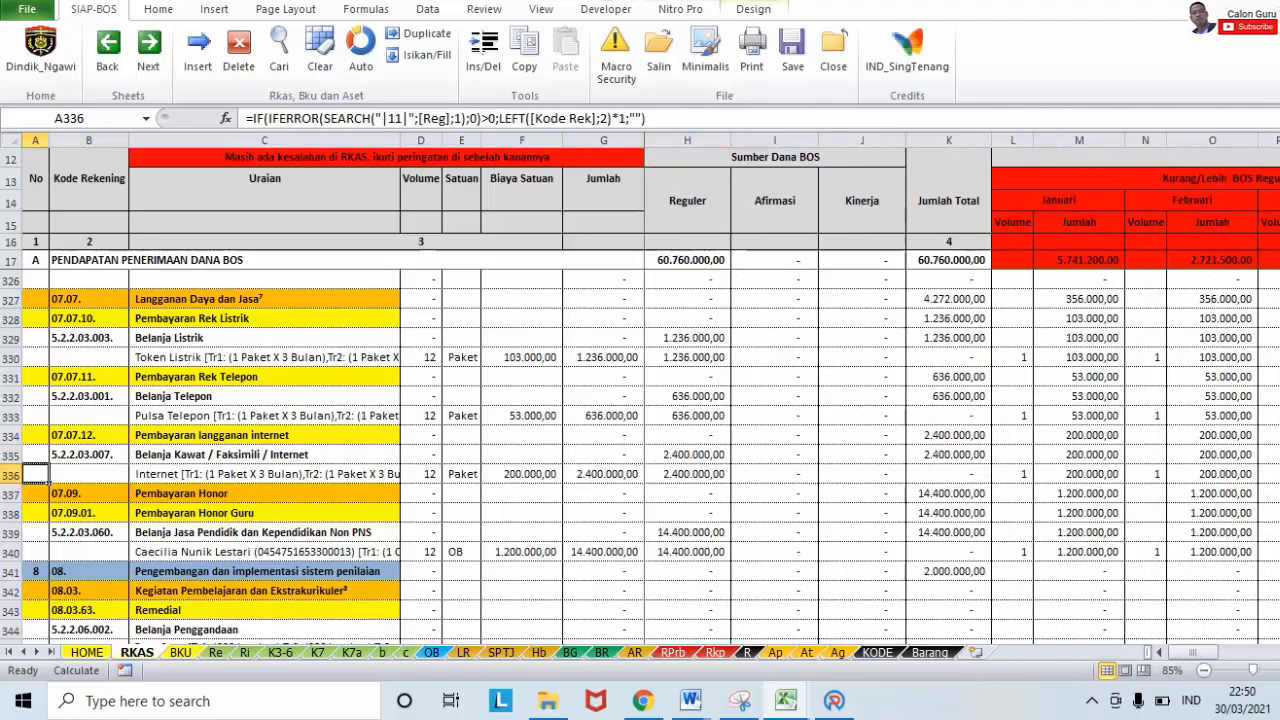
Review the RKAS expenditure items between the Peserta Didik Baru section and the Penilaian Ulangan items at the end of the list.
{"action": "mouse_move", "coordinate": [1278, 584]}
{"action": "left_mouse_down"}
{"action": "mouse_move", "coordinate": [1278, 260]}
{"action": "mouse_move", "coordinate": [1278, 600]}
{"action": "left_mouse_up"}
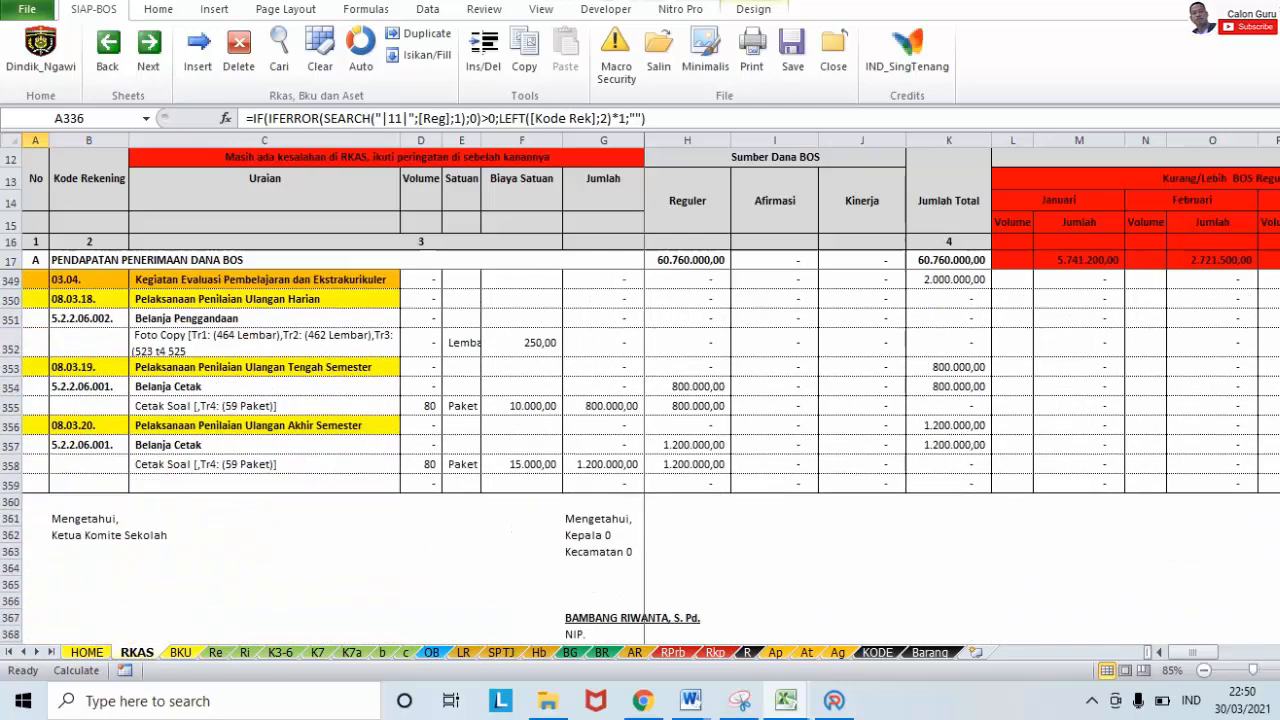
{"action": "left_click", "coordinate": [143, 483]}
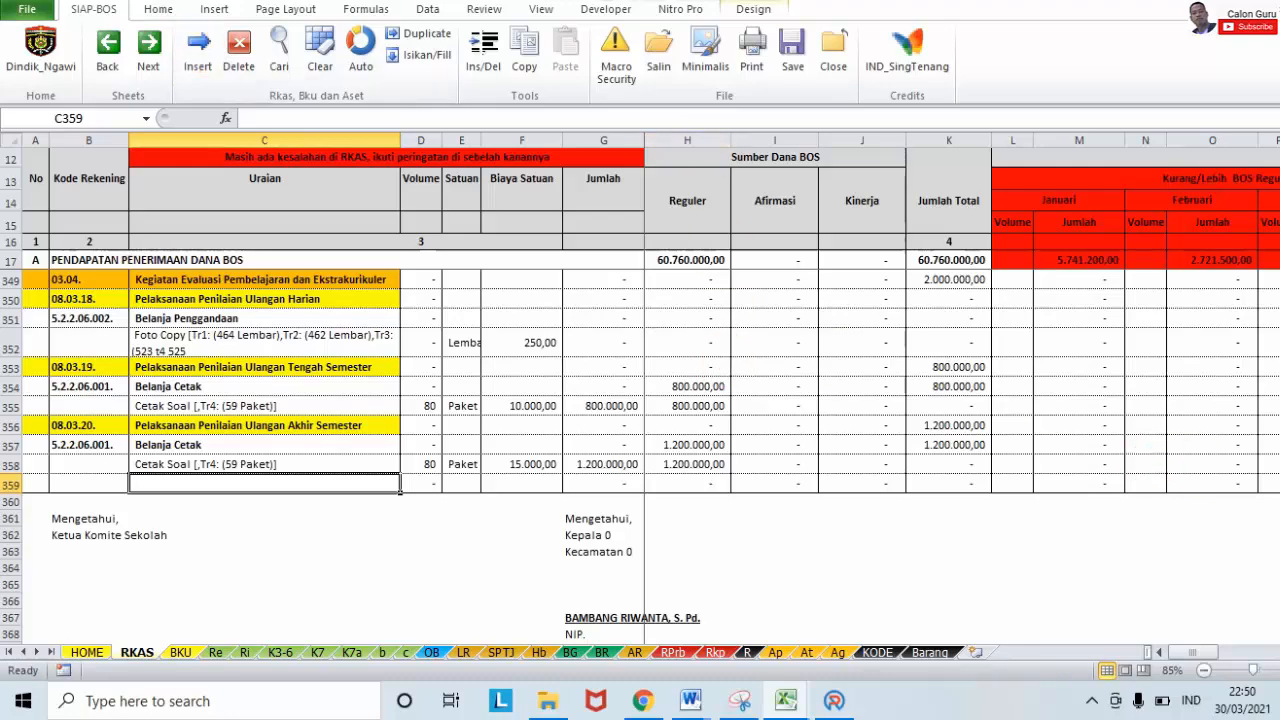
{"action": "scroll", "coordinate": [640, 460], "scroll_direction": "up", "scroll_amount": 20}
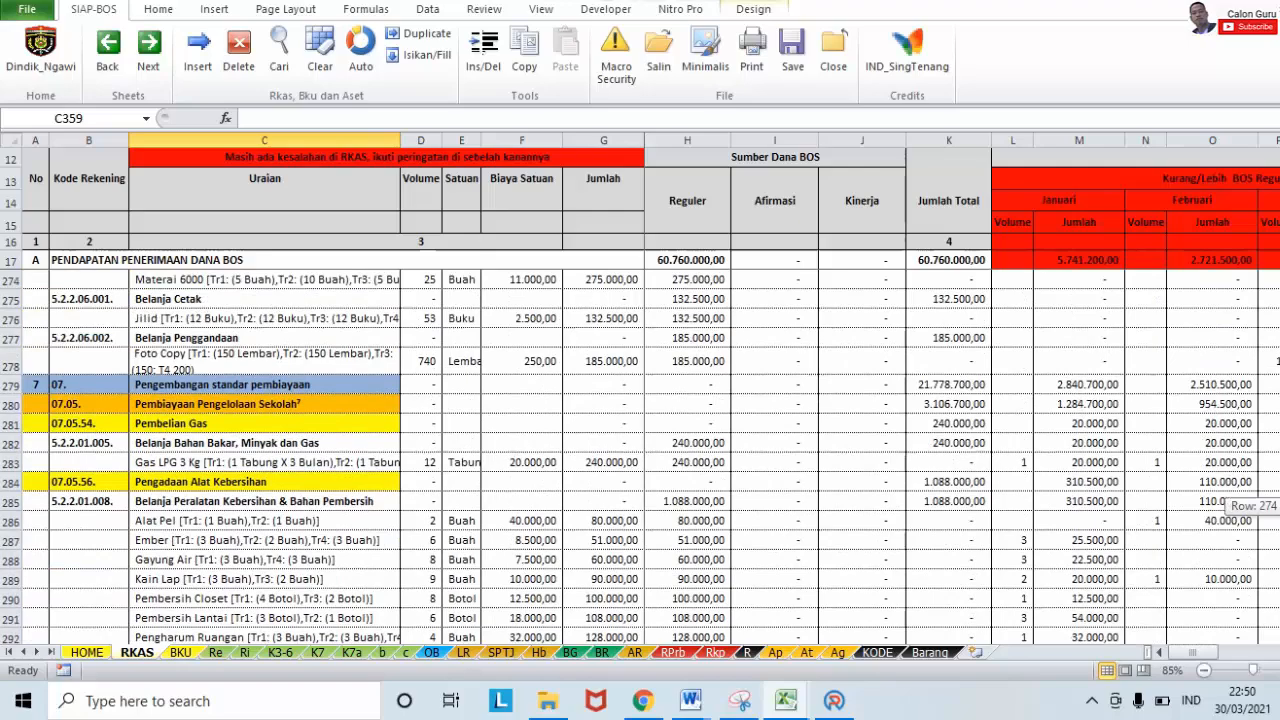
{"action": "scroll", "coordinate": [640, 460], "scroll_direction": "up", "scroll_amount": 13}
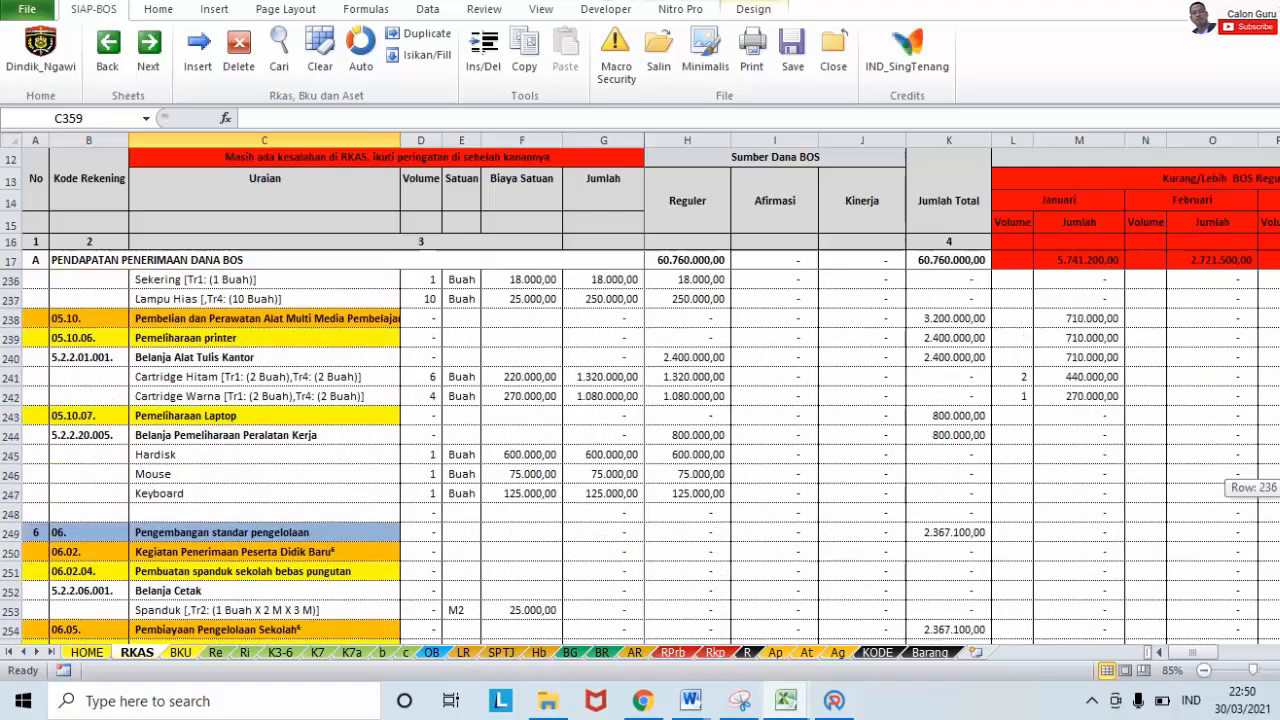
{"action": "scroll", "coordinate": [640, 460], "scroll_direction": "up", "scroll_amount": 20}
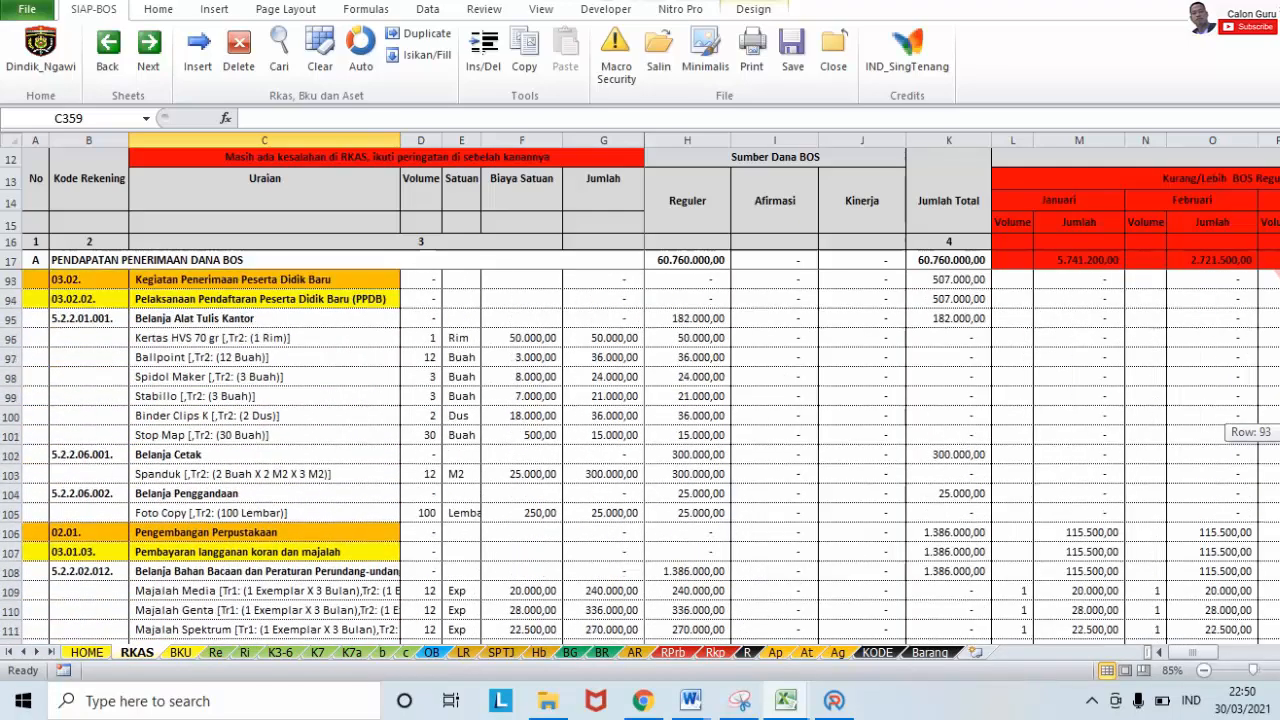
{"action": "left_click", "coordinate": [343, 414]}
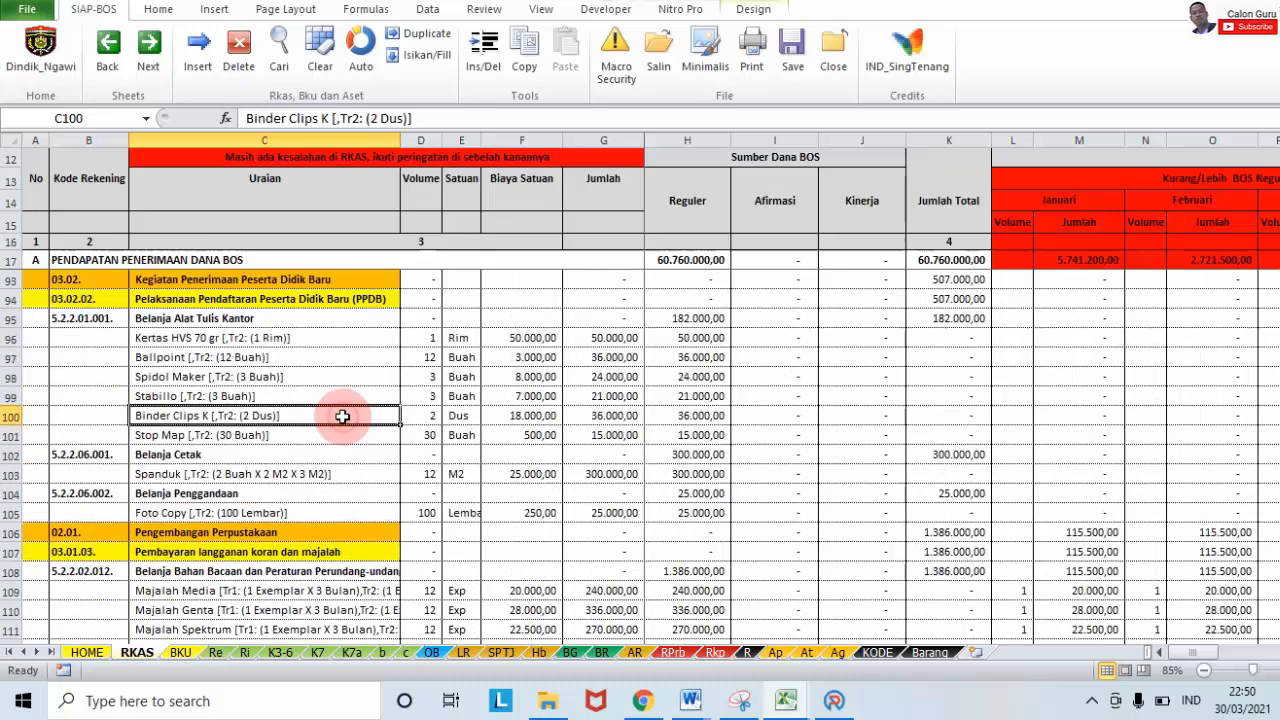
{"action": "left_click", "coordinate": [185, 453]}
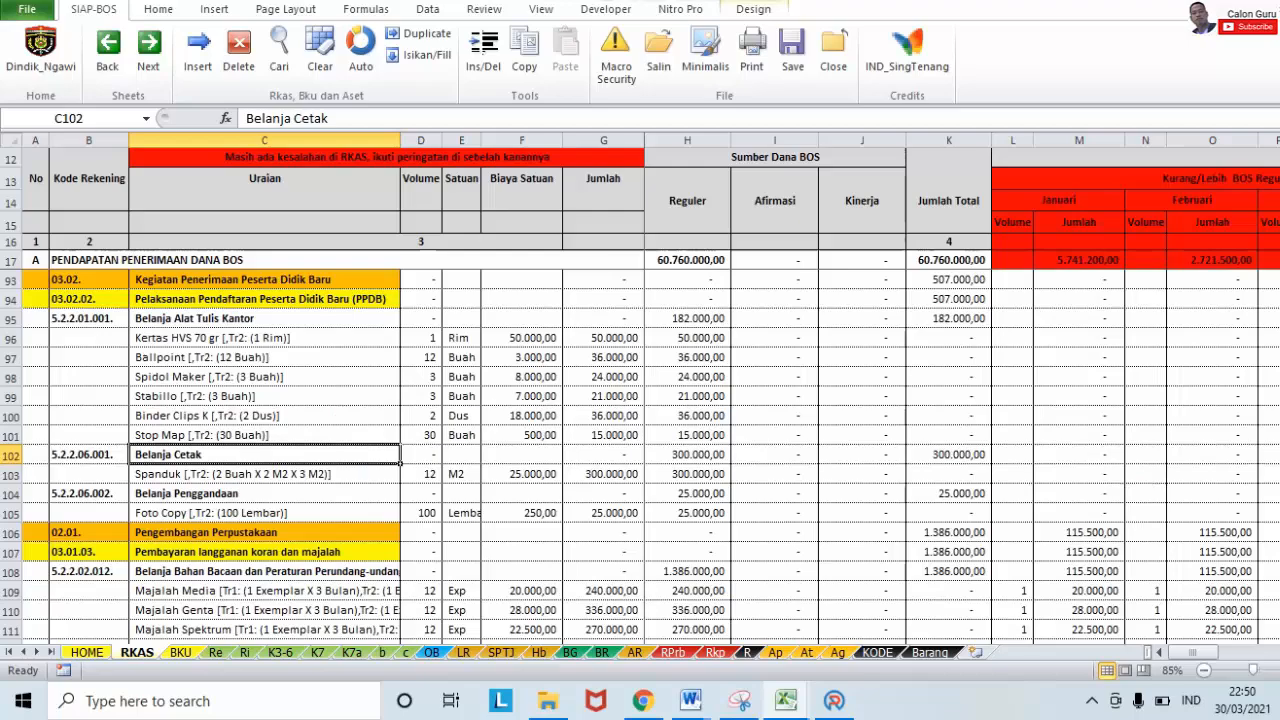
{"action": "scroll", "coordinate": [640, 450], "scroll_direction": "down", "scroll_amount": 20}
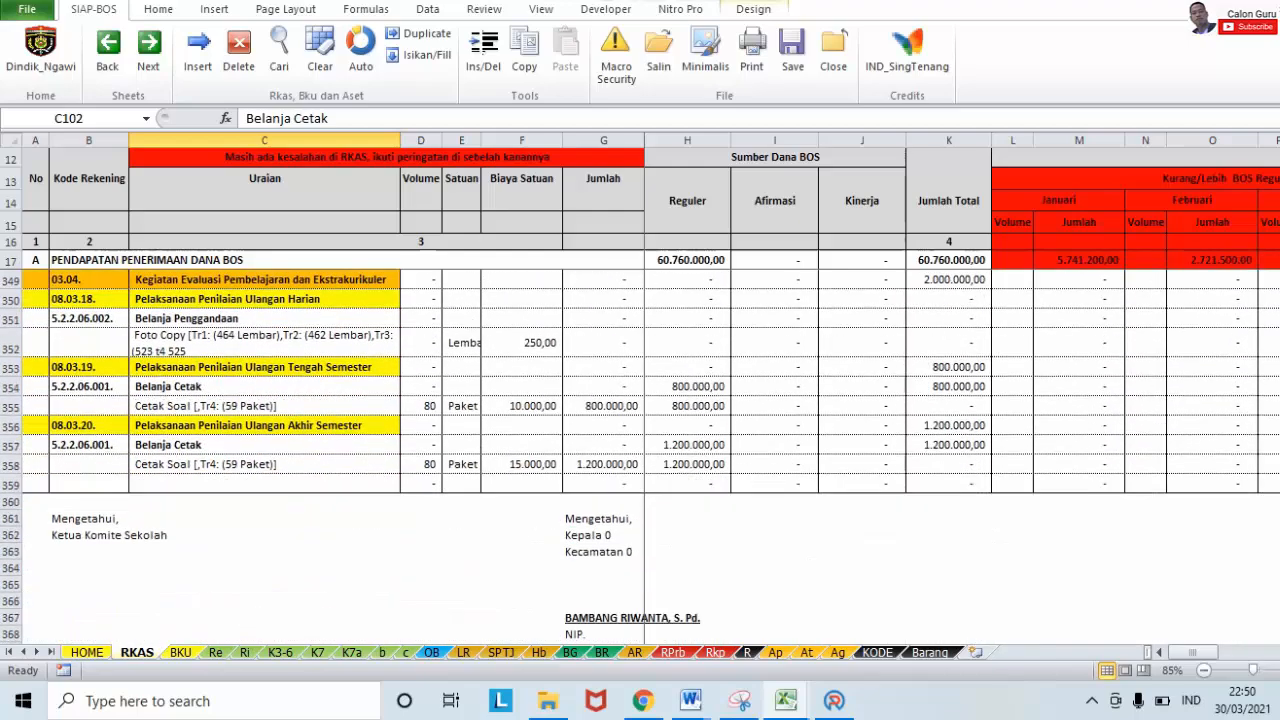
{"action": "left_click", "coordinate": [689, 318]}
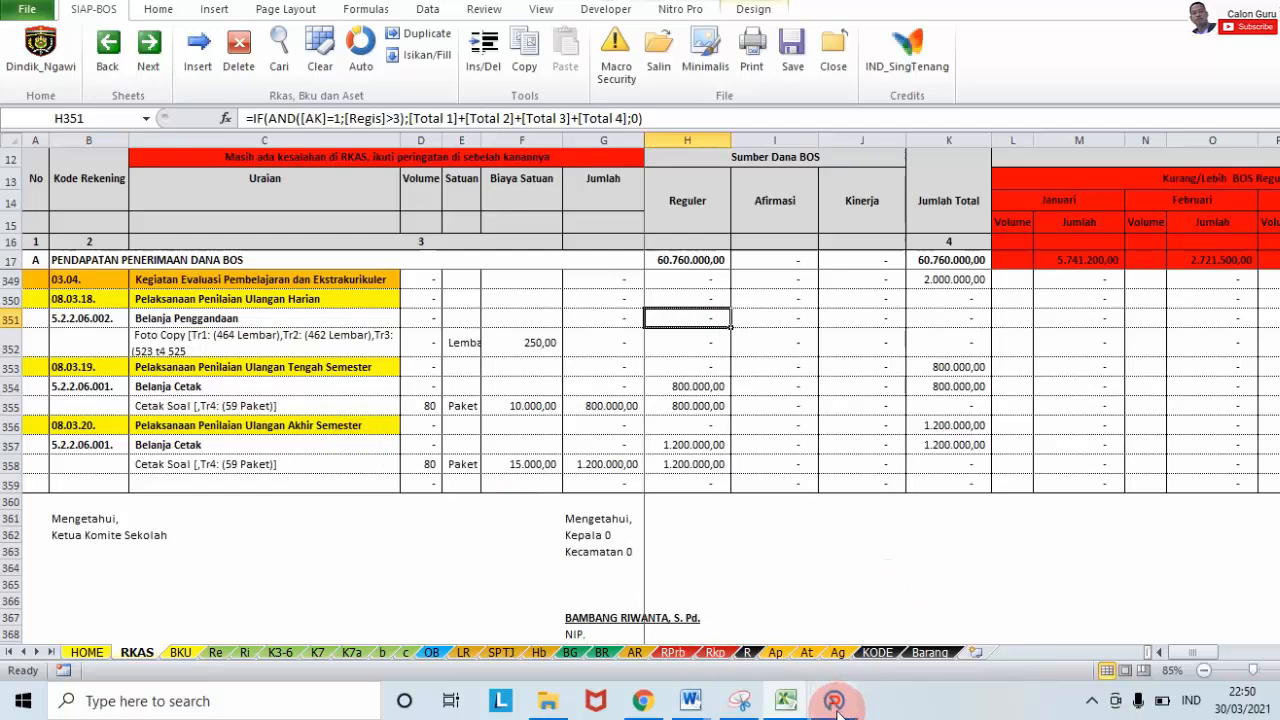
{"action": "left_click", "coordinate": [541, 369]}
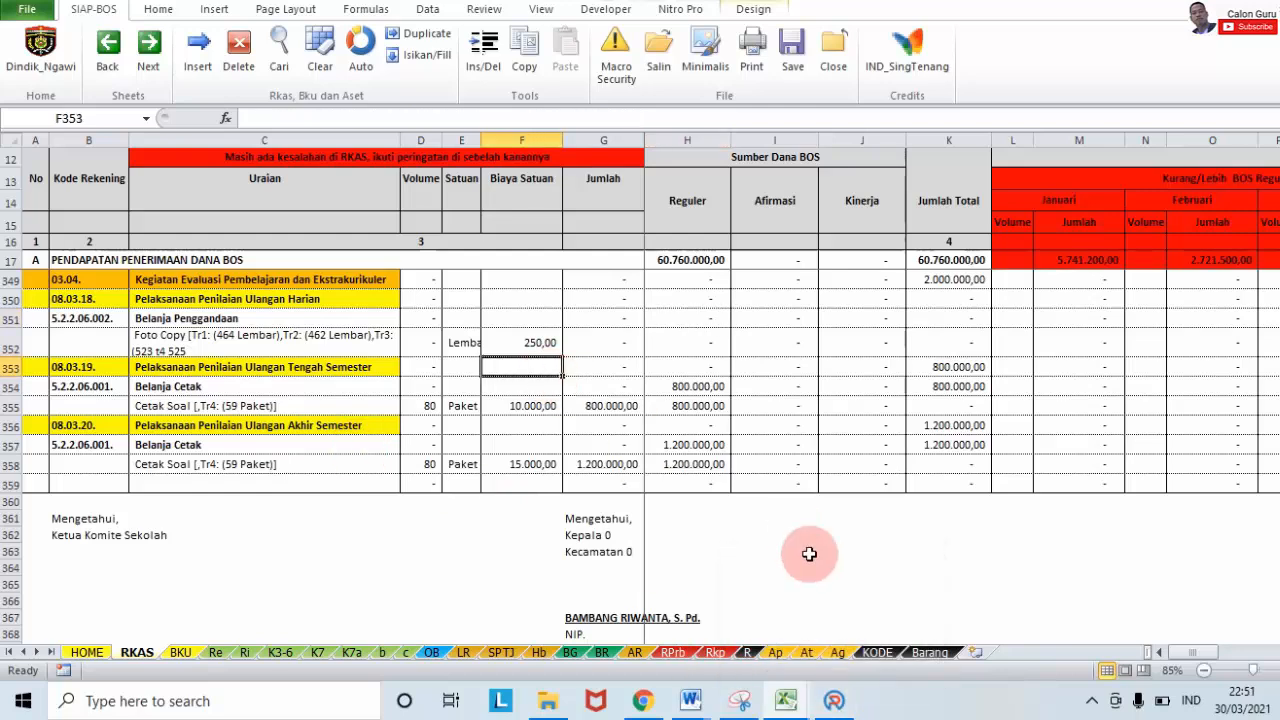
Switch to the RKAS budgeting application's BOS Reguler Kertas Kerja, then compare it with the open RKAS and Pembagian Triwulan workbooks.
{"action": "left_click", "coordinate": [831, 699]}
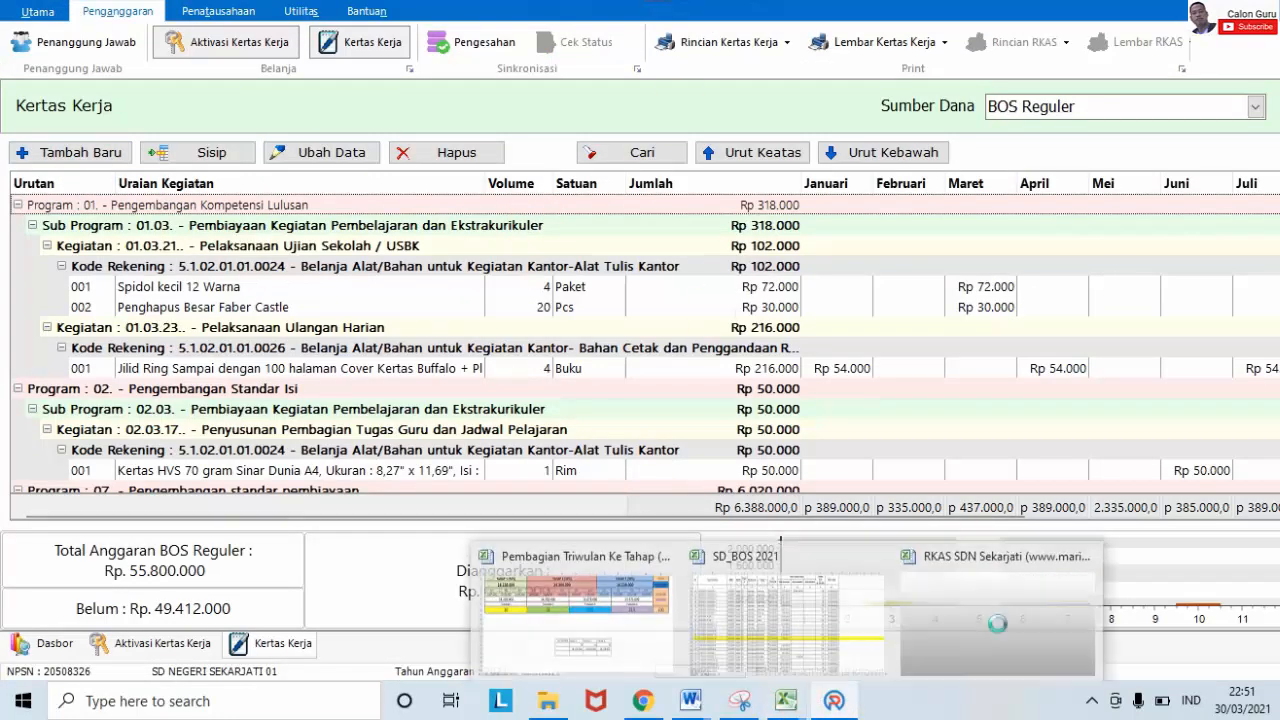
{"action": "mouse_move", "coordinate": [790, 697]}
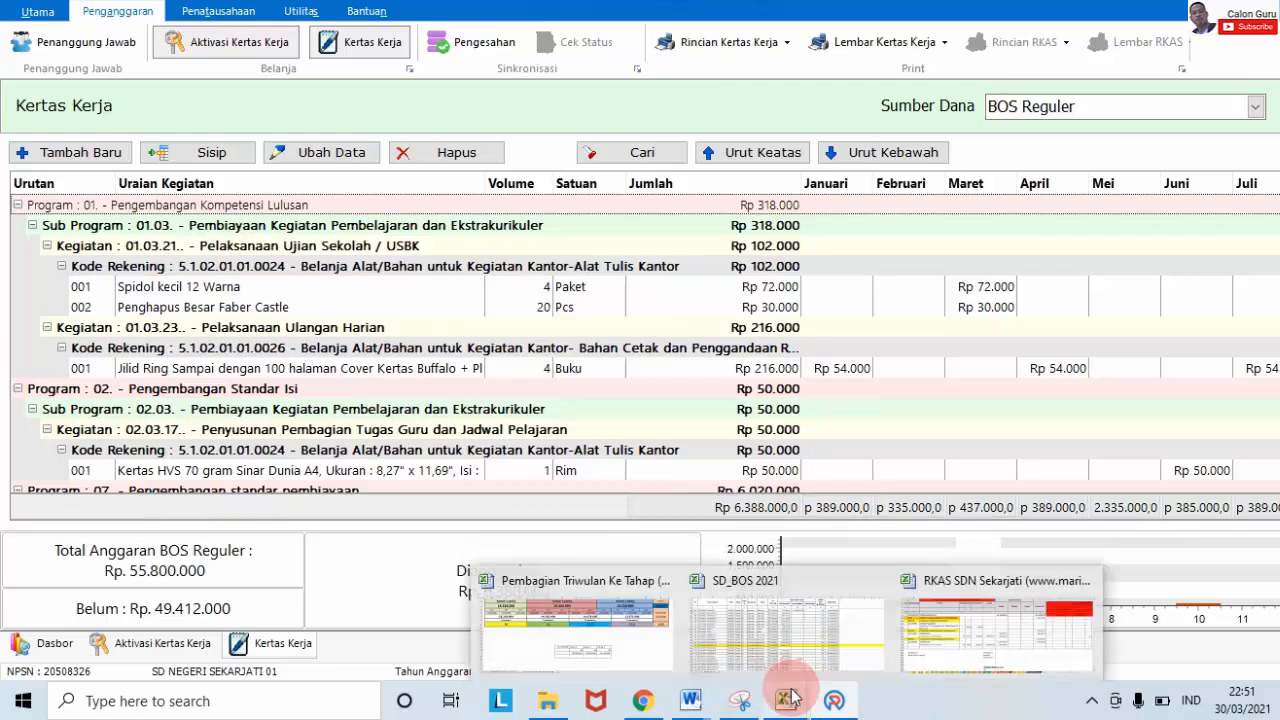
{"action": "mouse_move", "coordinate": [1004, 645]}
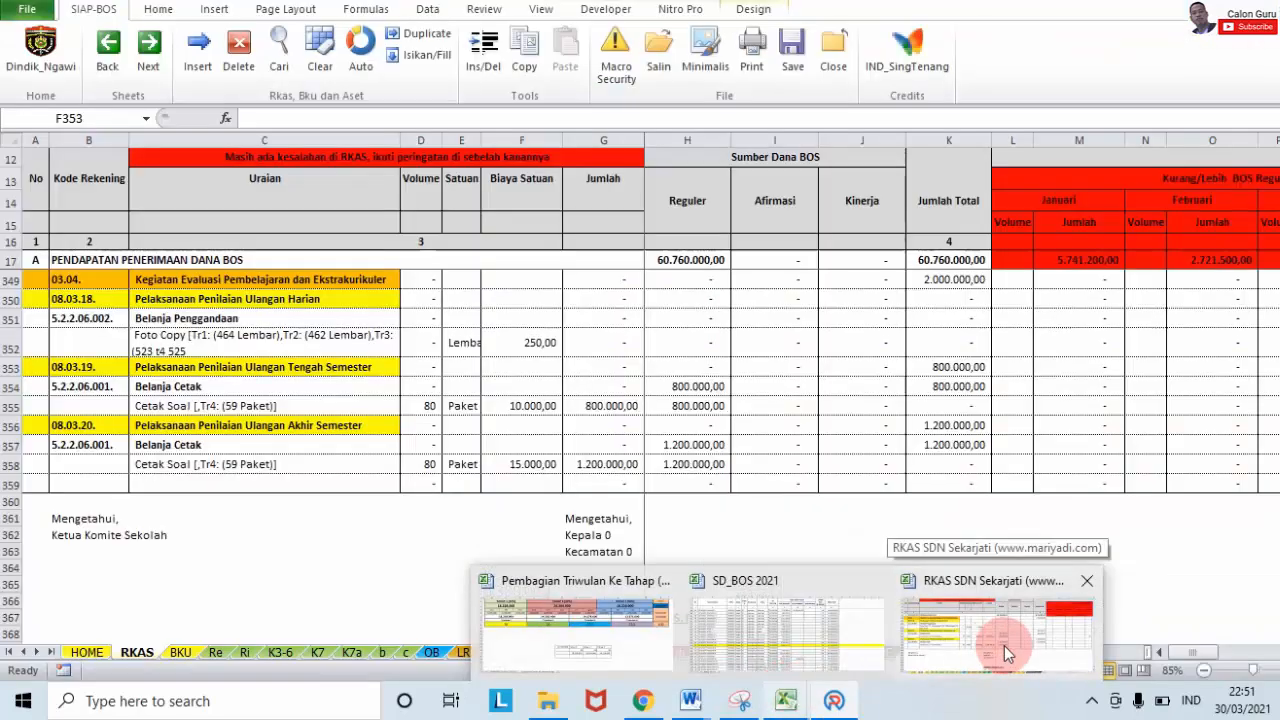
{"action": "mouse_move", "coordinate": [574, 652]}
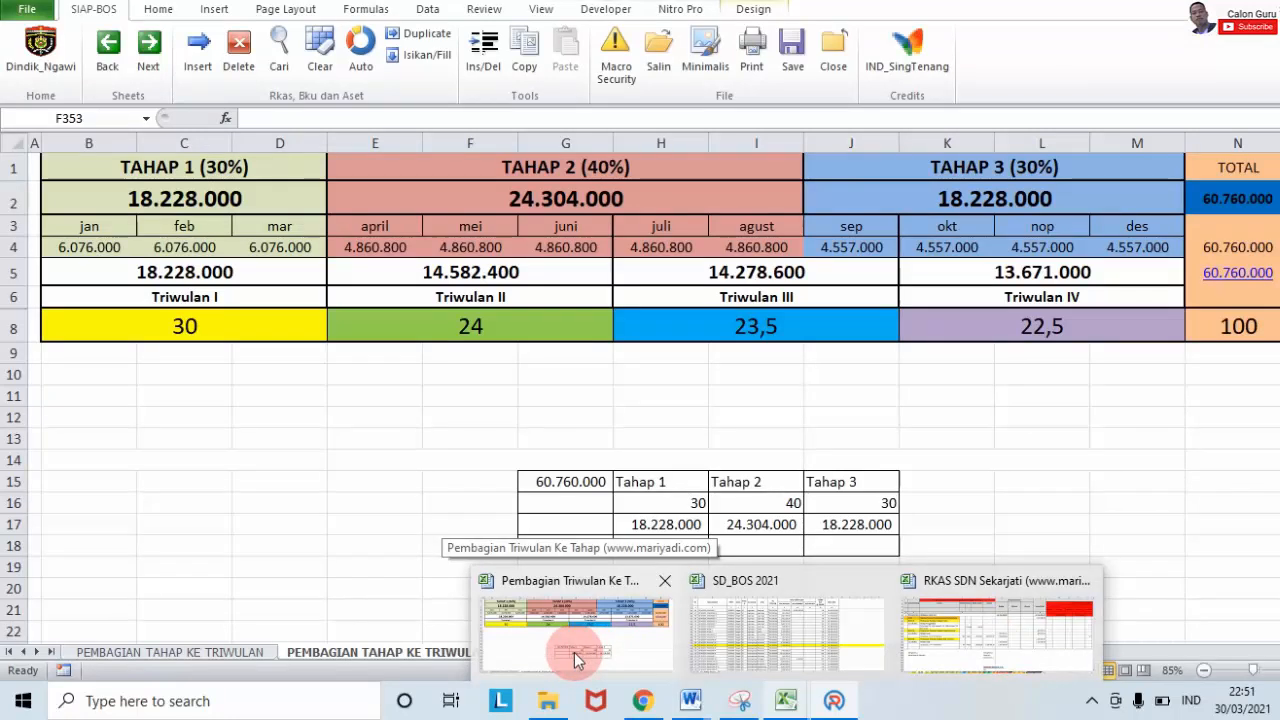
{"action": "left_click", "coordinate": [997, 343]}
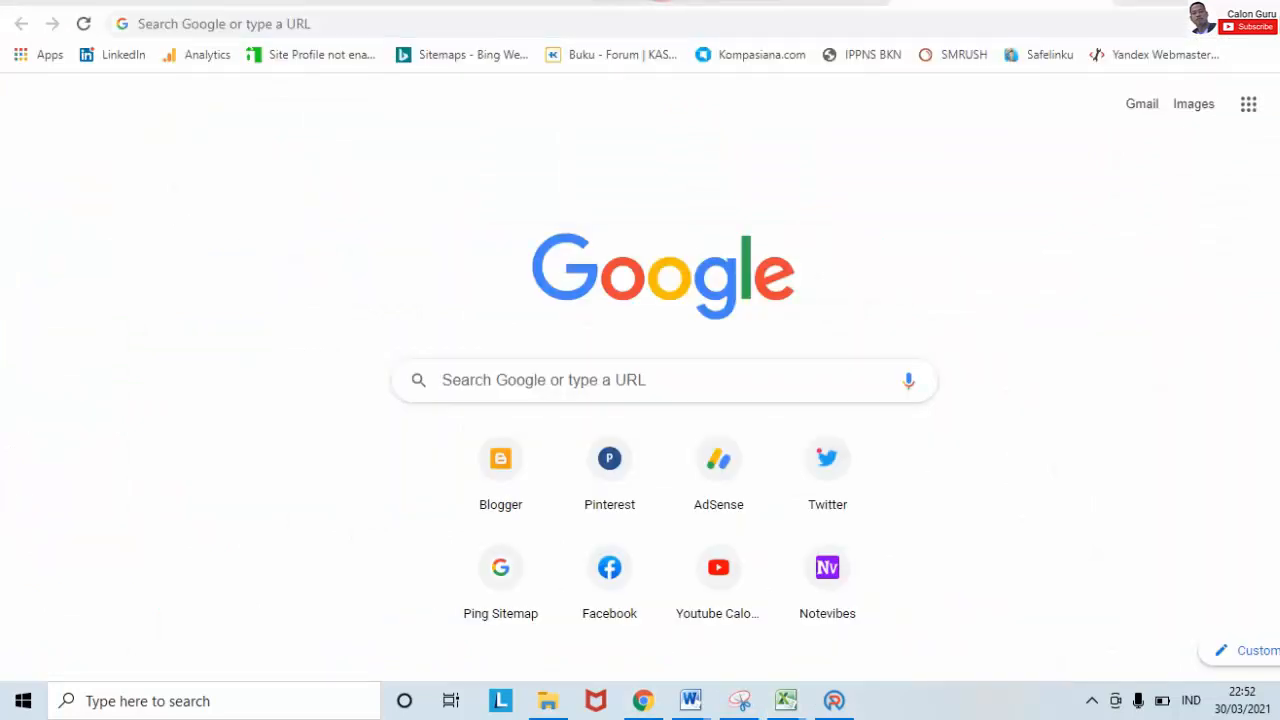
{"action": "left_click", "coordinate": [1090, 701]}
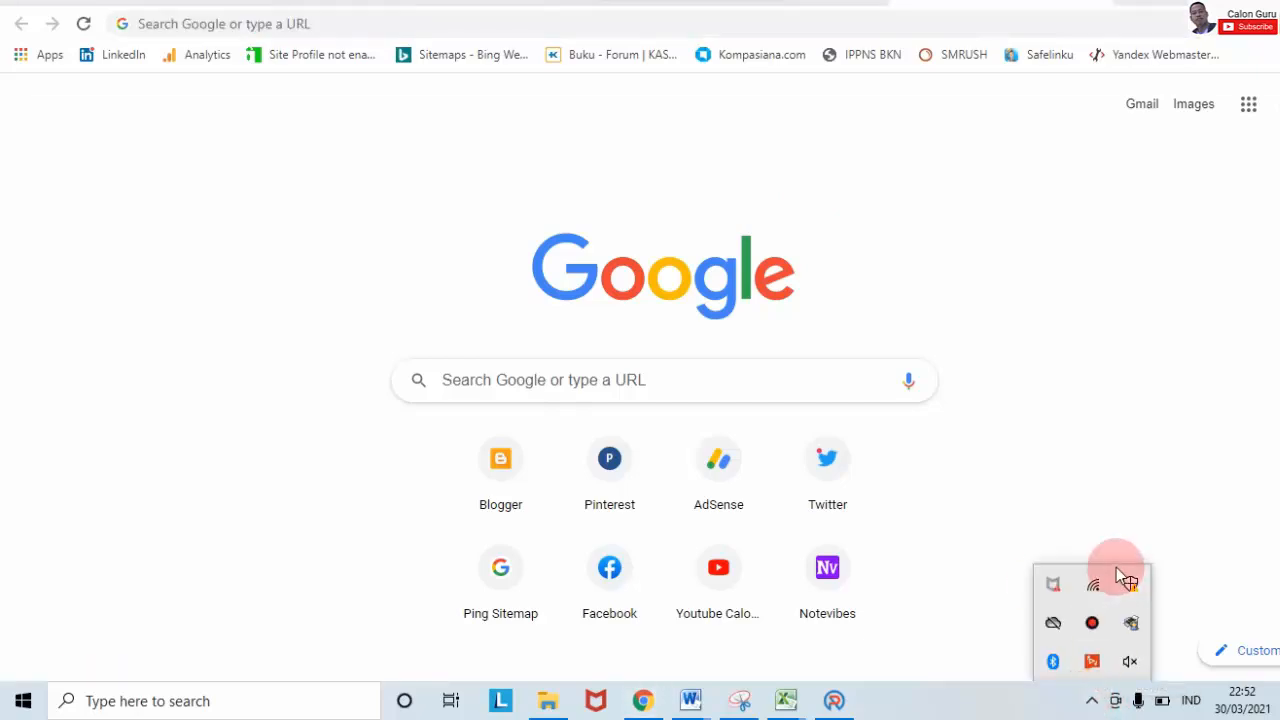
{"action": "left_click", "coordinate": [445, 379]}
{"action": "type", "text": "w"}
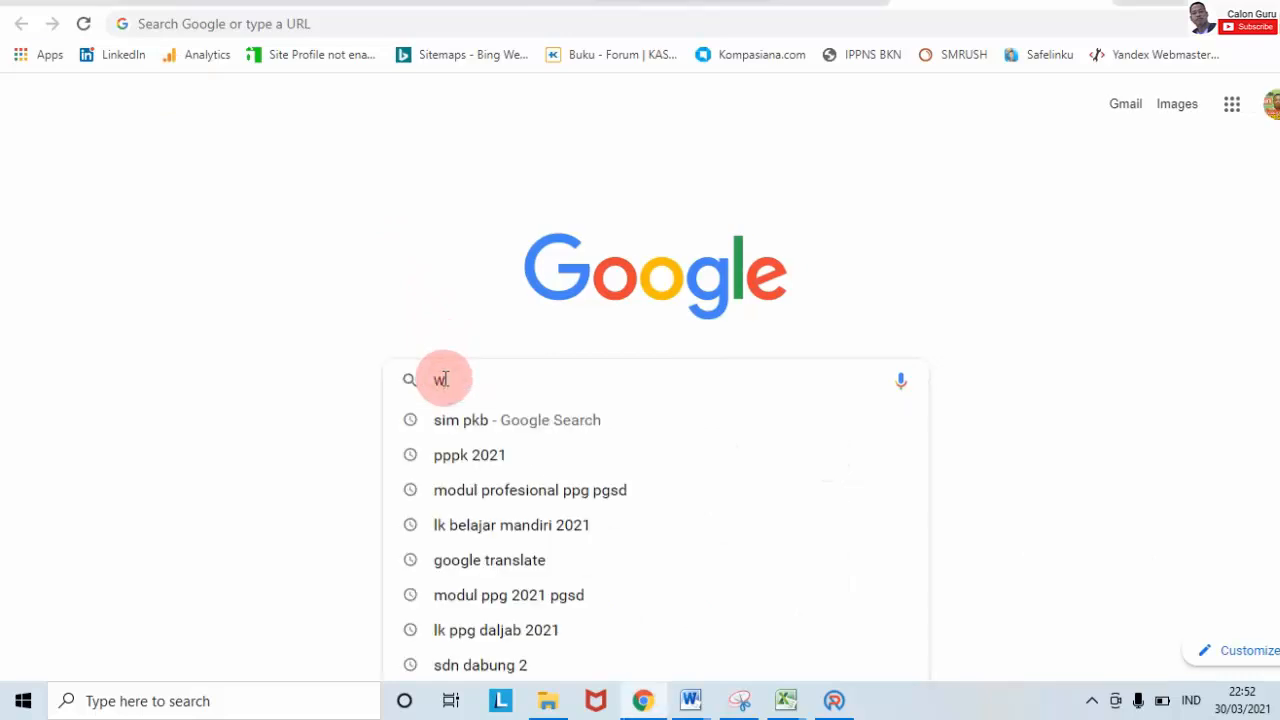
{"action": "type", "text": "ww.mariyadi"}
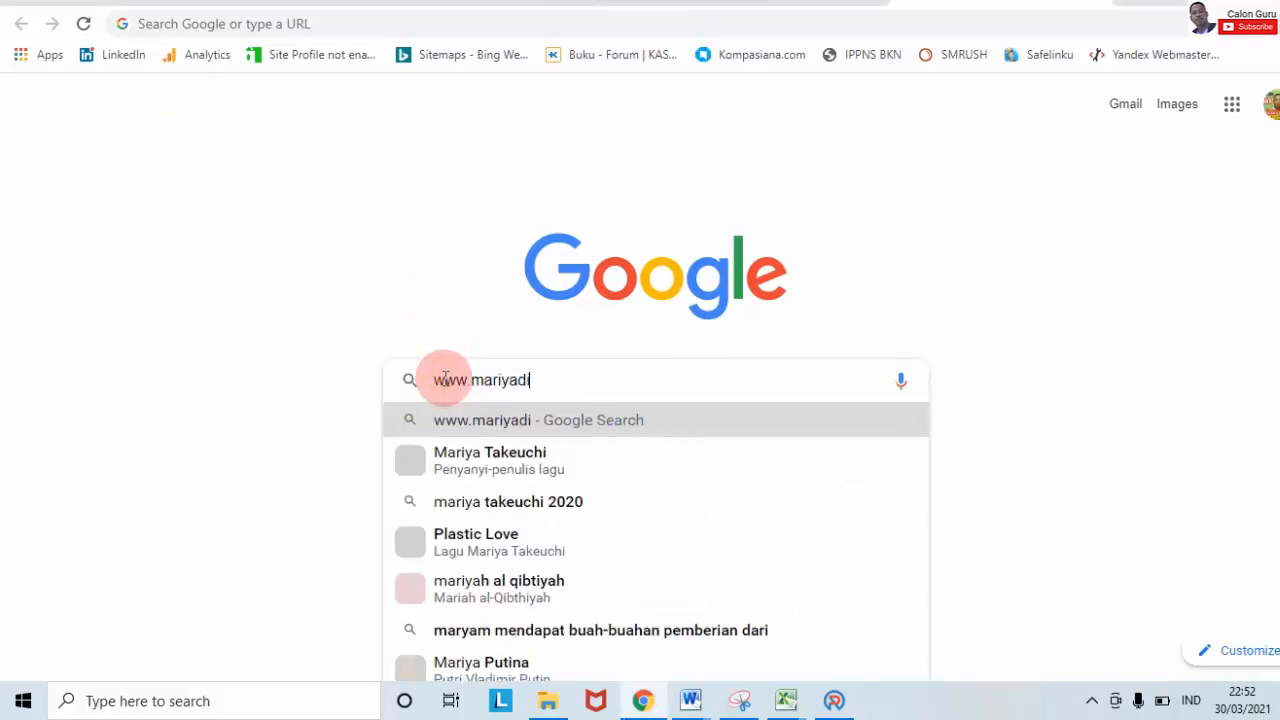
{"action": "type", "text": ".com"}
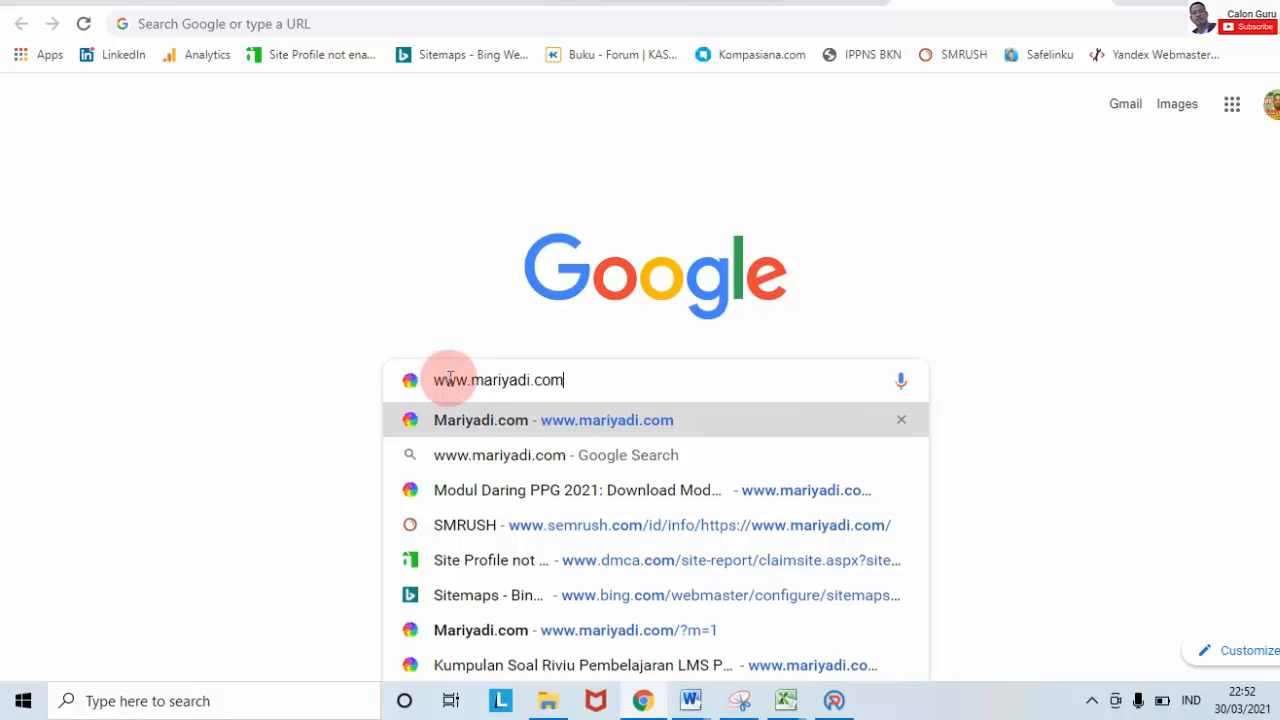
{"action": "key", "text": "Return"}
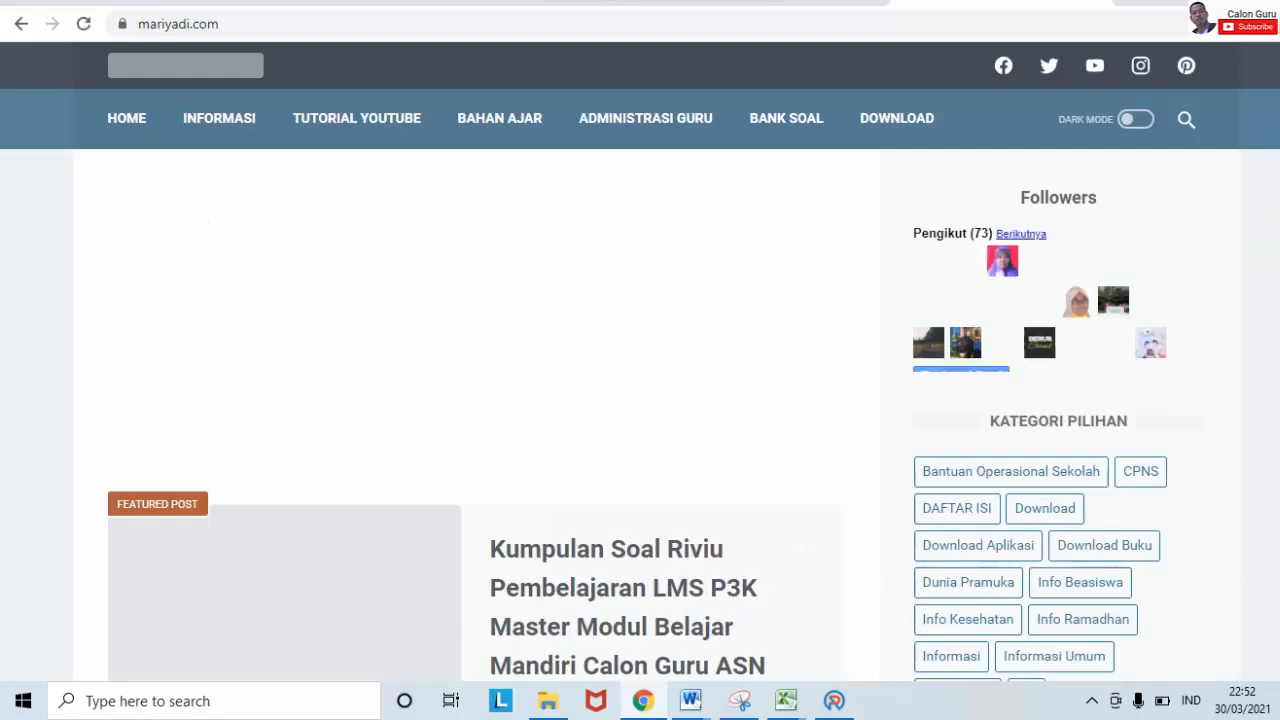
Open the Bantuan Operasional Sekolah category from the site's Kategori Pilihan list in a new tab.
{"action": "scroll", "coordinate": [640, 400], "scroll_direction": "down", "scroll_amount": 2}
{"action": "scroll", "coordinate": [640, 400], "scroll_direction": "down", "scroll_amount": 1}
{"action": "scroll", "coordinate": [640, 400], "scroll_direction": "down", "scroll_amount": 1}
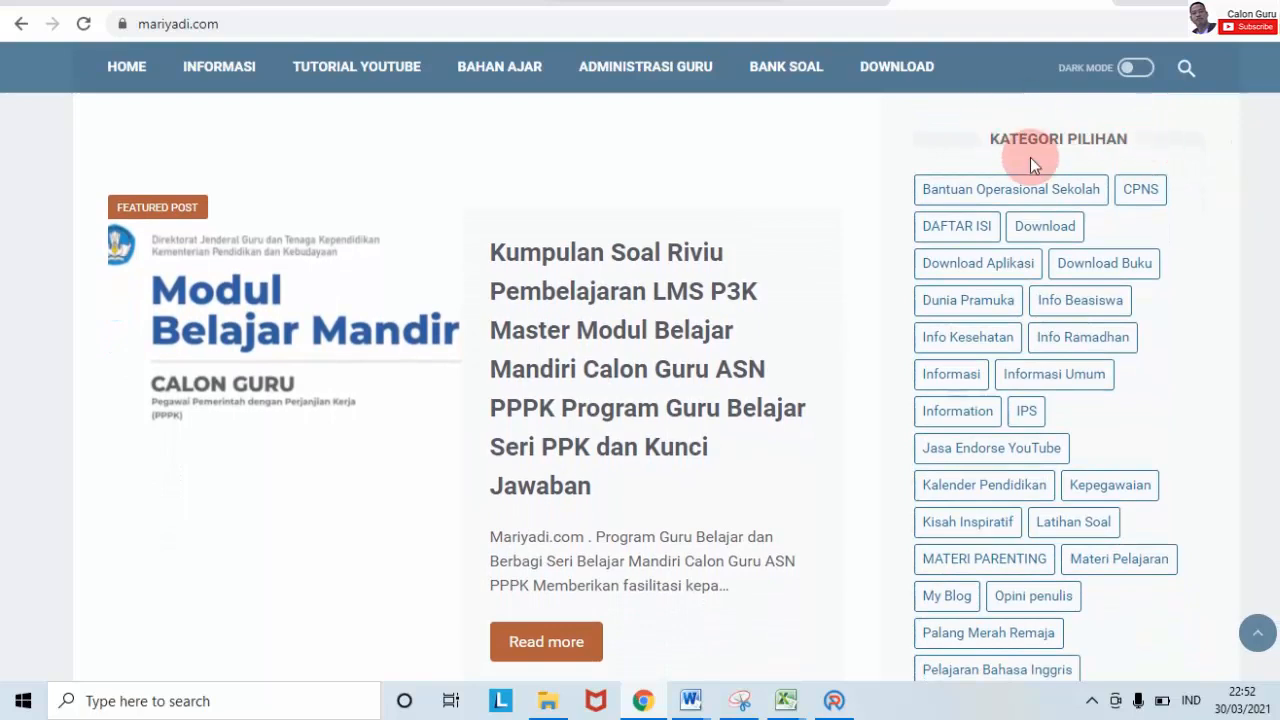
{"action": "right_click", "coordinate": [1022, 188]}
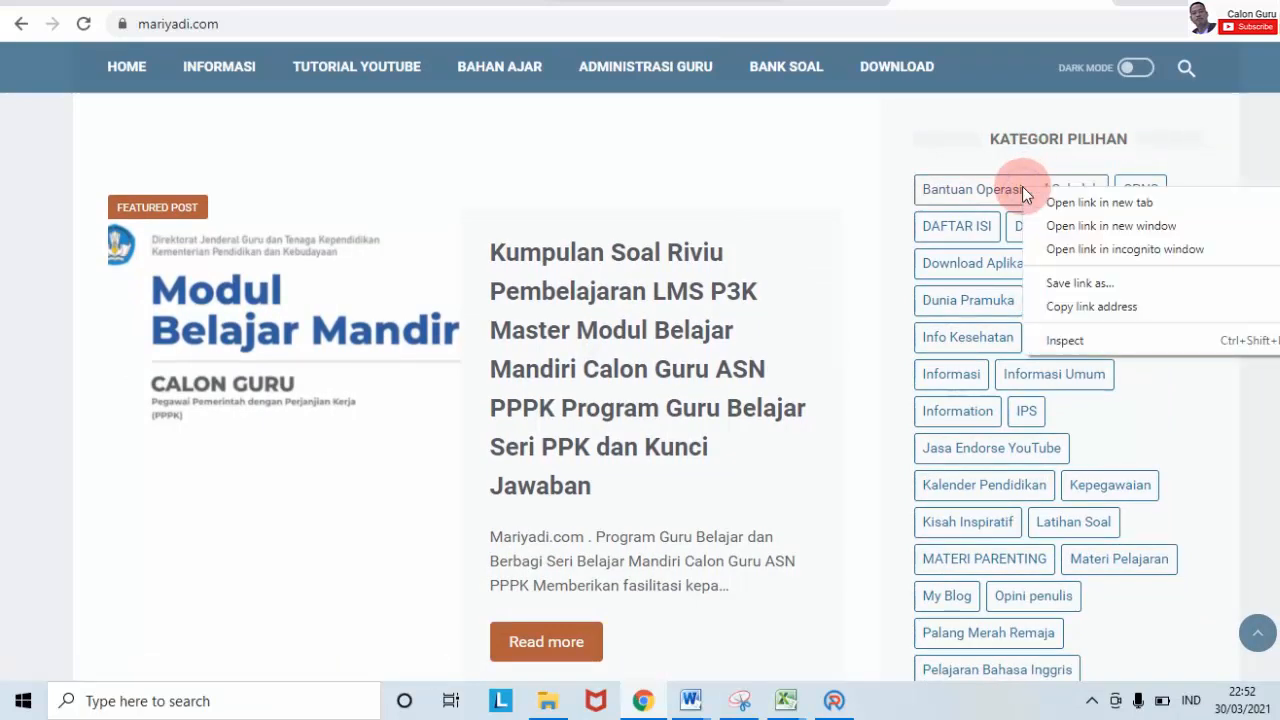
{"action": "left_click", "coordinate": [1042, 201]}
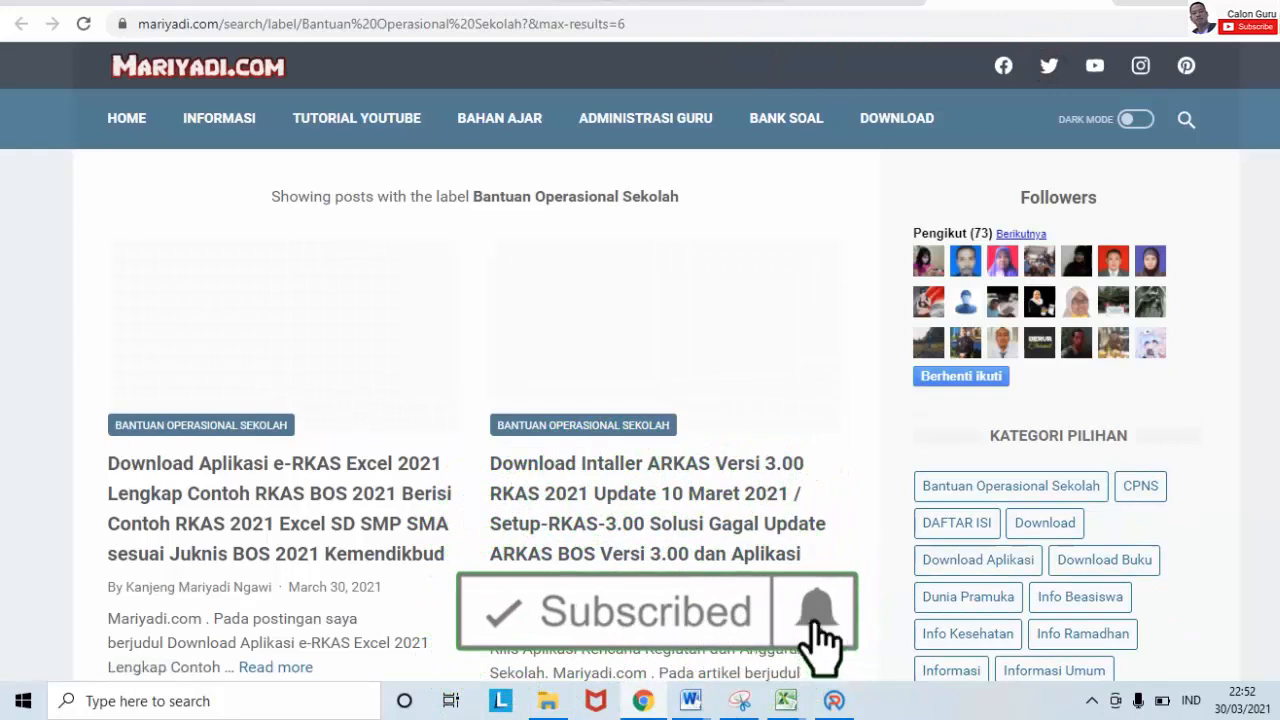
Open the Download Aplikasi e-RKAS Excel 2021 article and locate its download link.
{"action": "scroll", "coordinate": [640, 400], "scroll_direction": "down", "scroll_amount": 1}
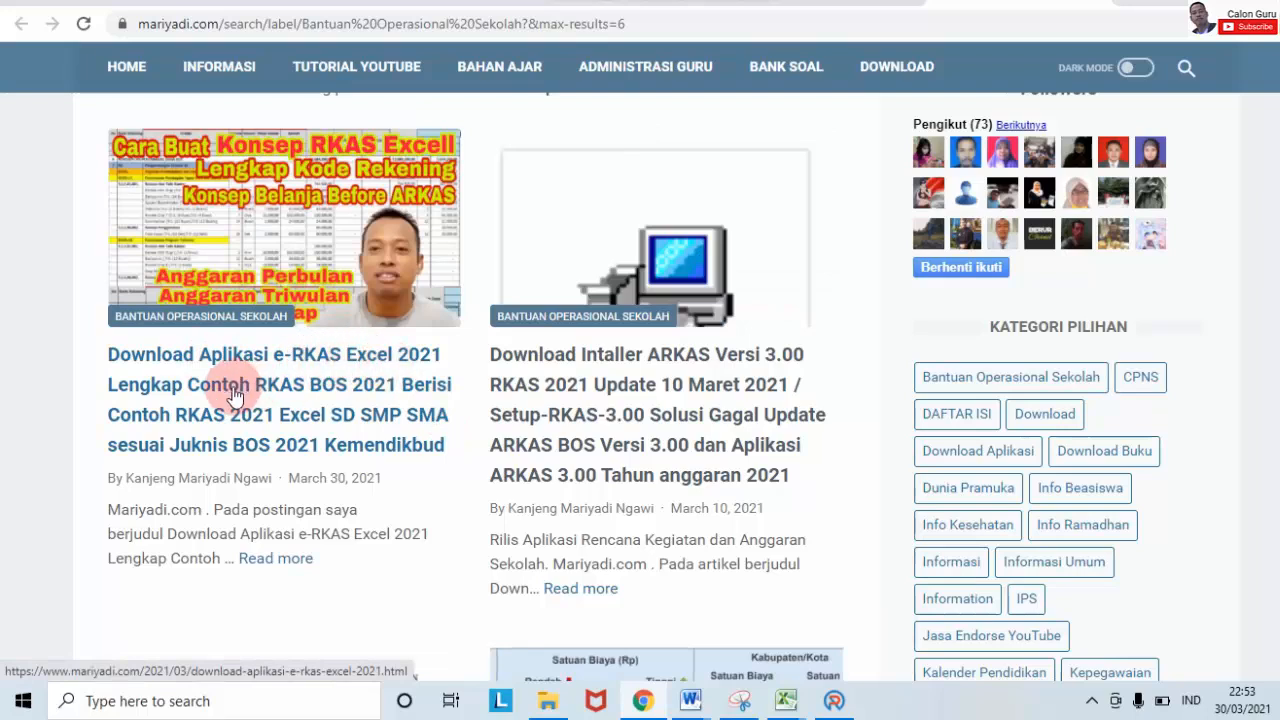
{"action": "left_click", "coordinate": [336, 448]}
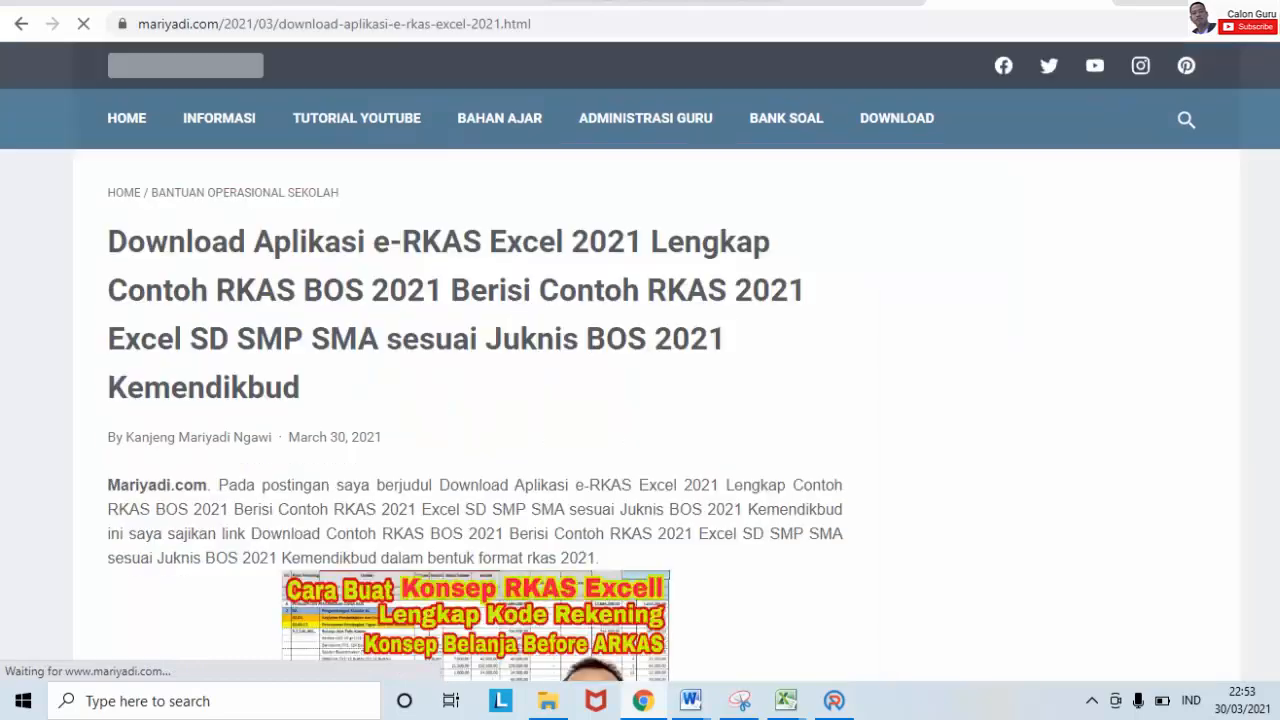
{"action": "scroll", "coordinate": [640, 400], "scroll_direction": "down", "scroll_amount": 10}
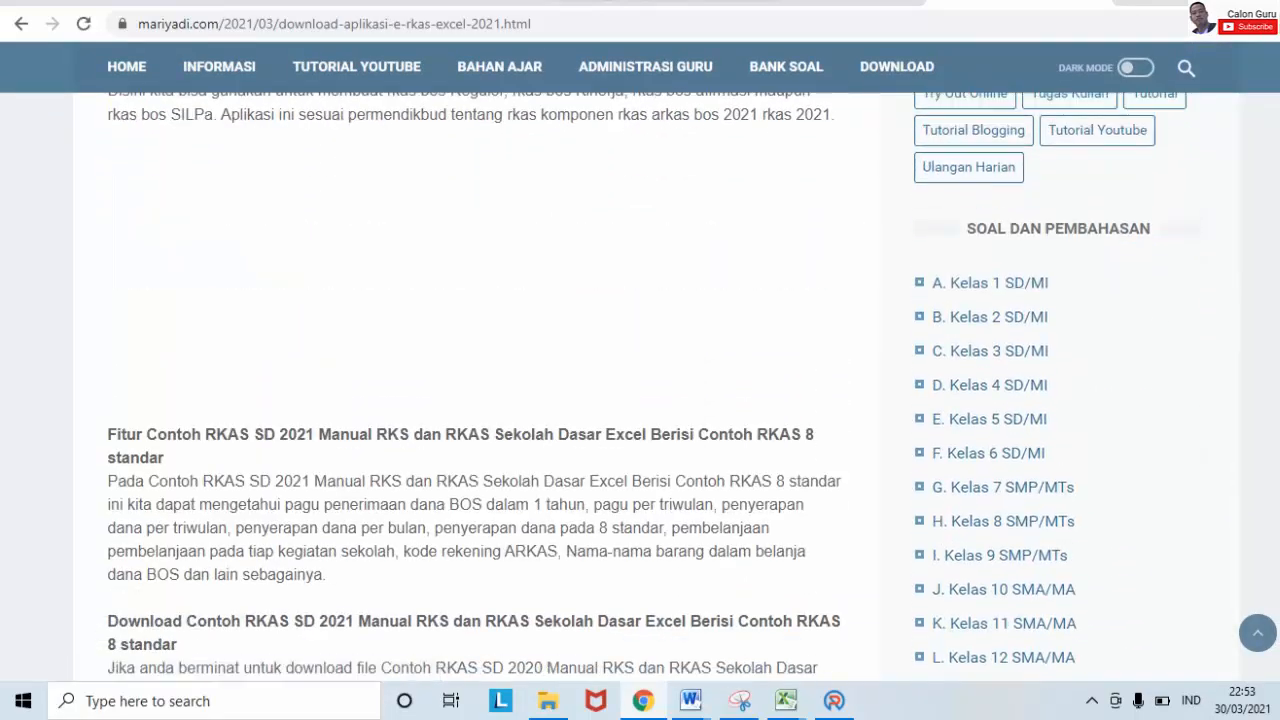
{"action": "scroll", "coordinate": [640, 400], "scroll_direction": "down", "scroll_amount": 4}
{"action": "scroll", "coordinate": [754, 297], "scroll_direction": "down", "scroll_amount": 1}
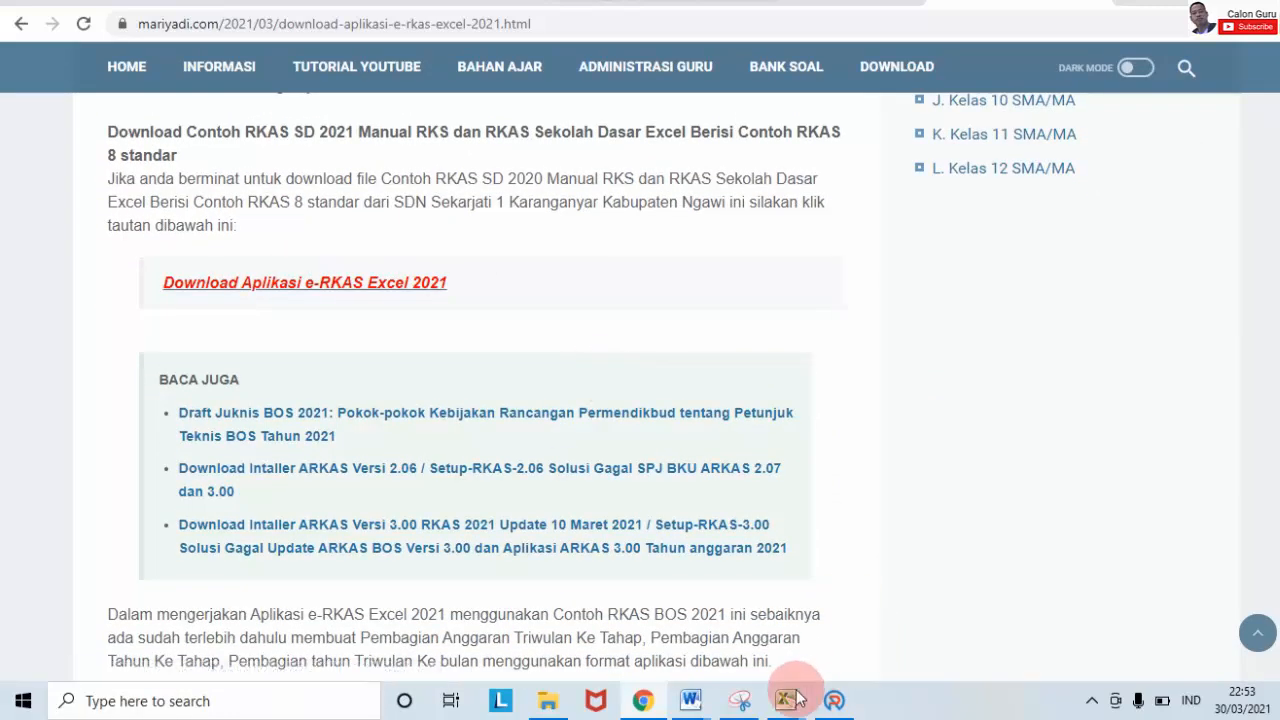
Look further down the article below the e-RKAS download link, then preview the open Pembagian Triwulan Ke Tahap workbook.
{"action": "mouse_move", "coordinate": [790, 703]}
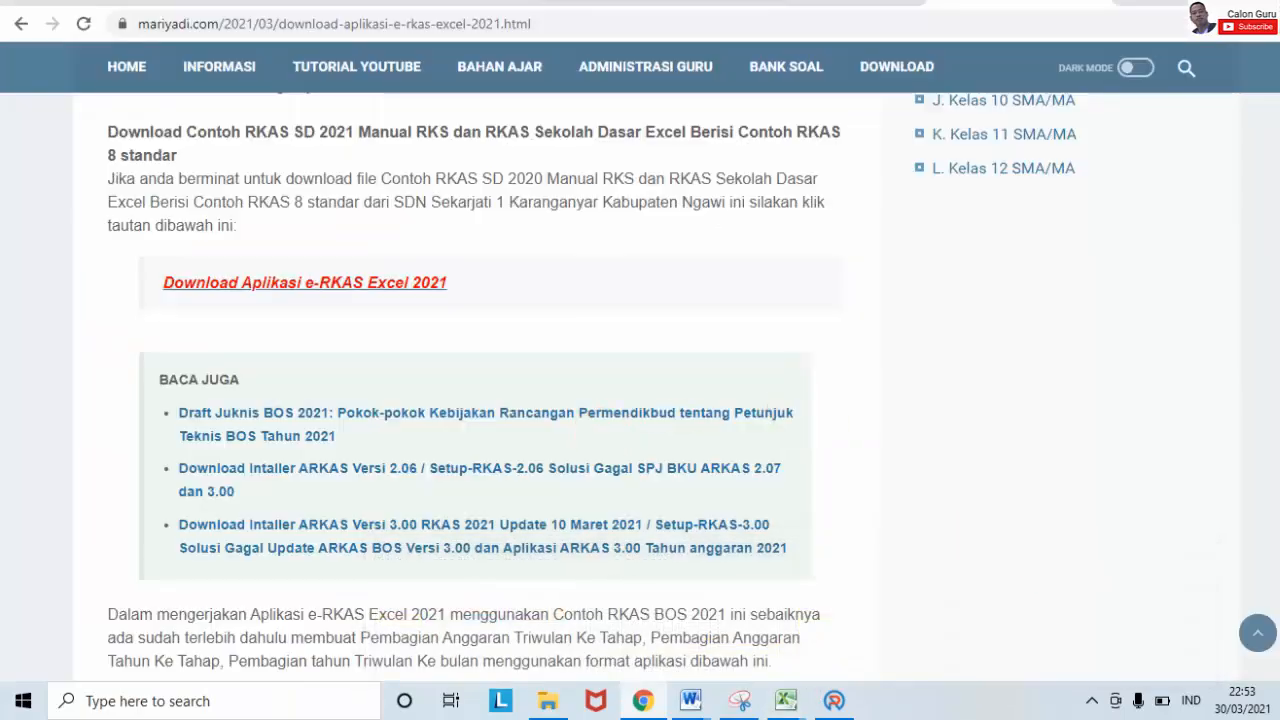
{"action": "scroll", "coordinate": [1245, 490], "scroll_direction": "down", "scroll_amount": 5}
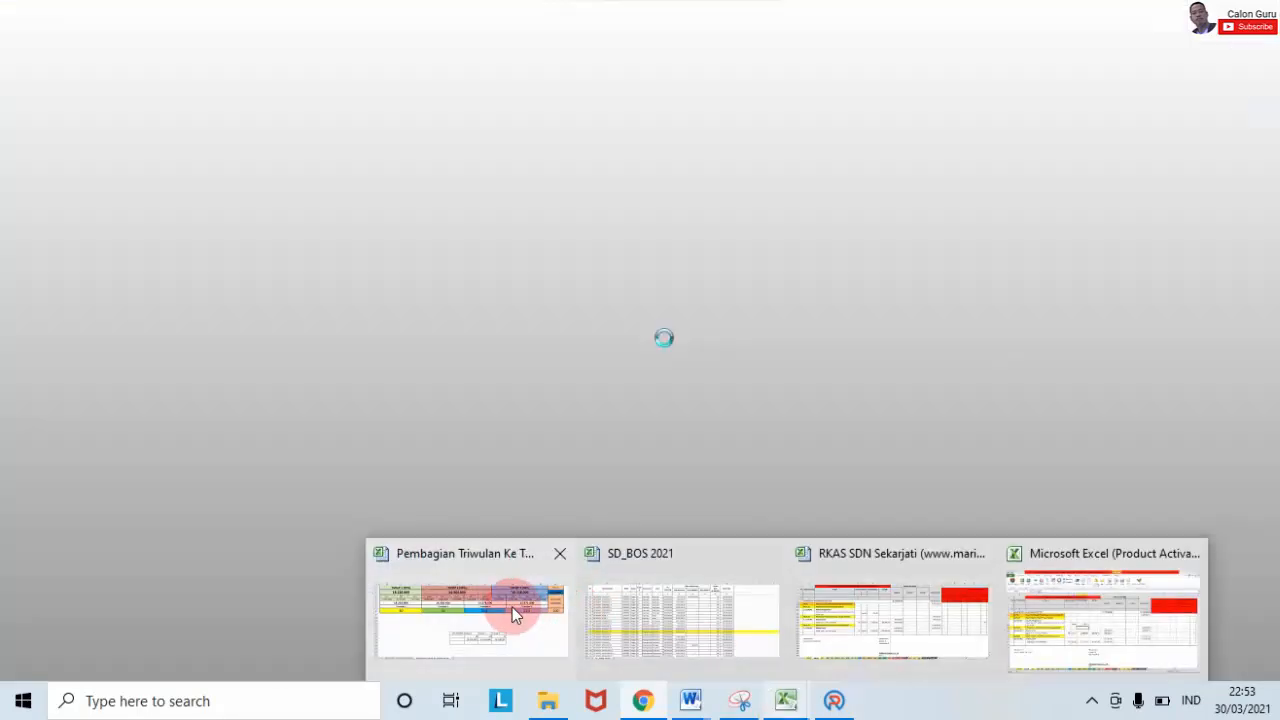
{"action": "mouse_move", "coordinate": [512, 607]}
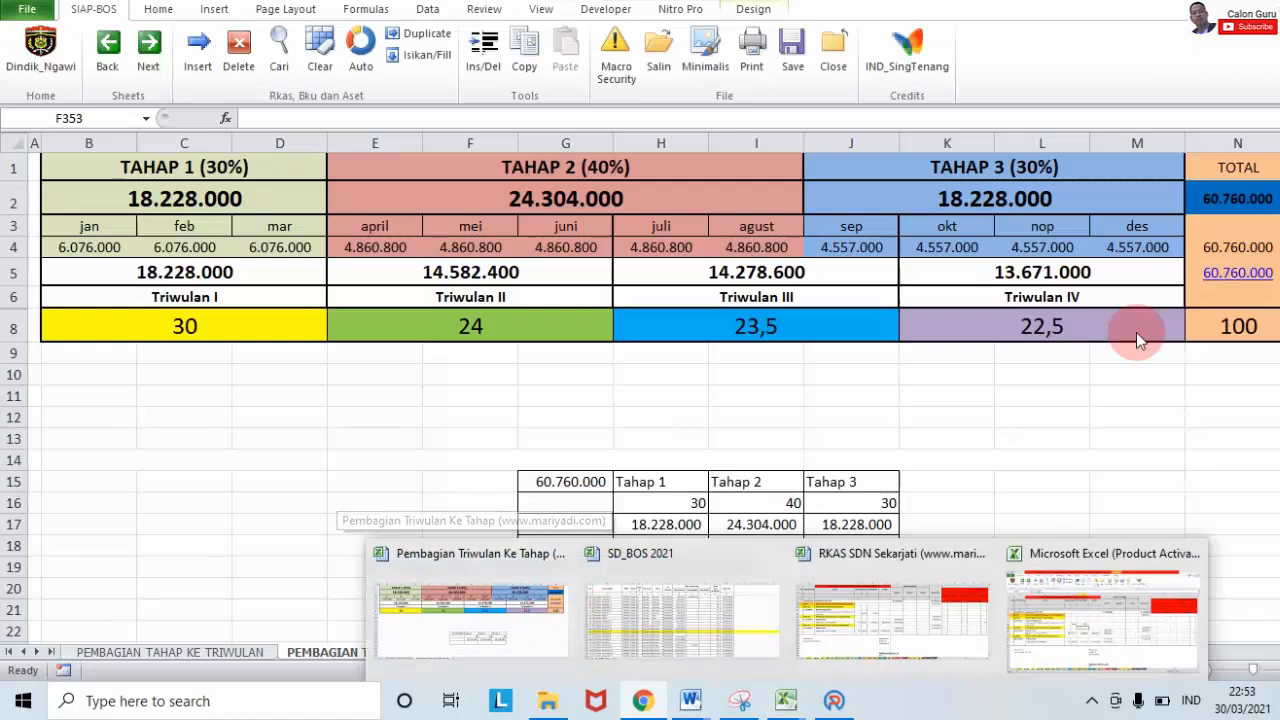